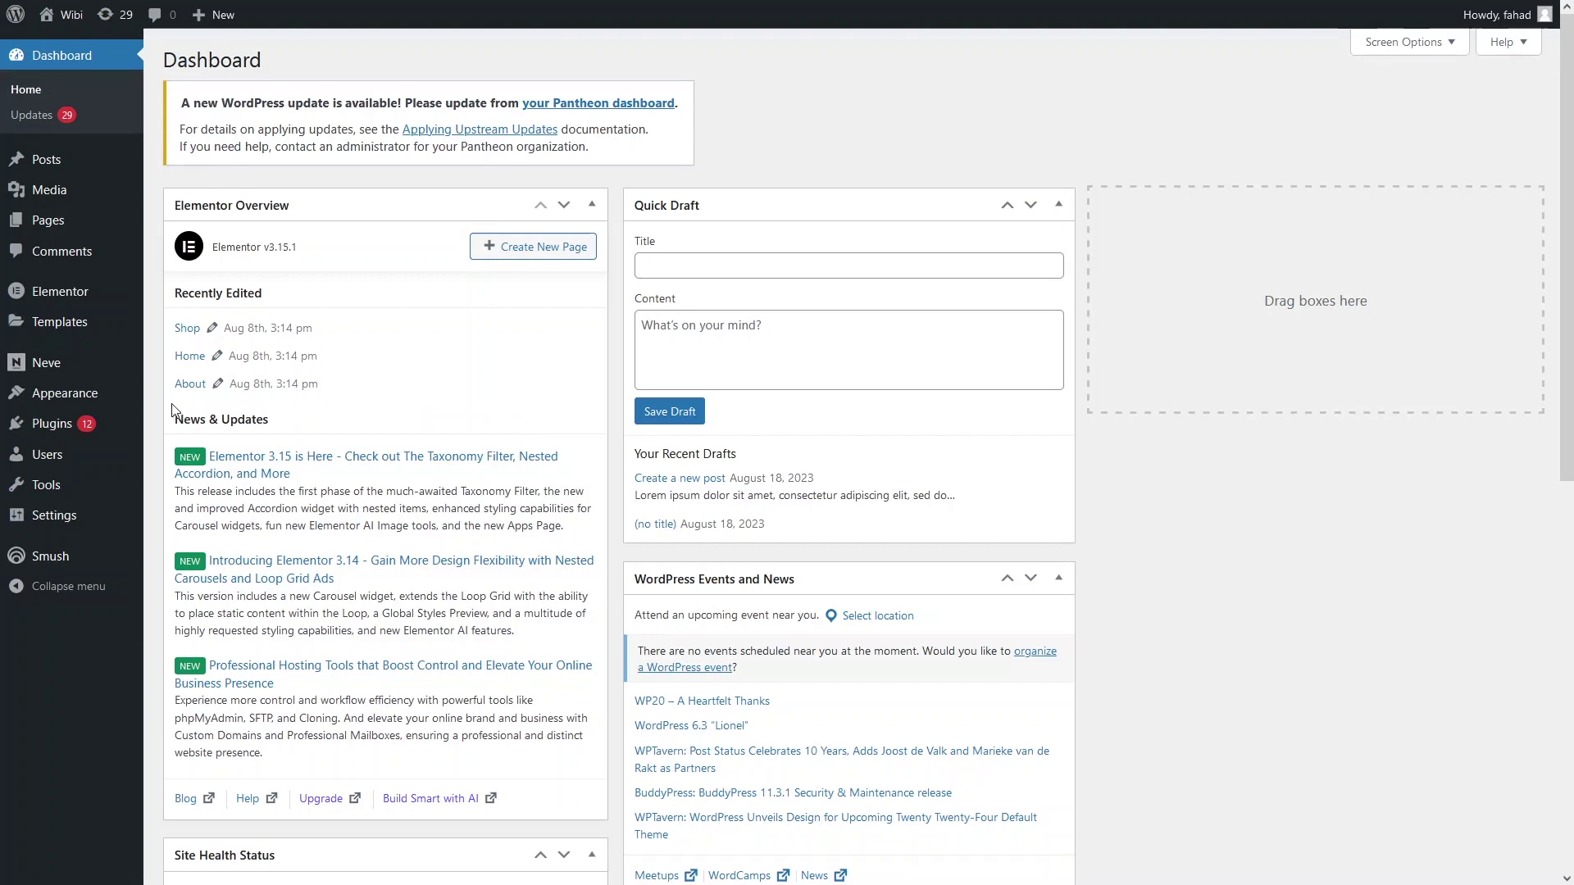
Search the plugin directory for "ultimate membership" and install and activate the Ultimate Member plugin
mouse_move(89, 426)
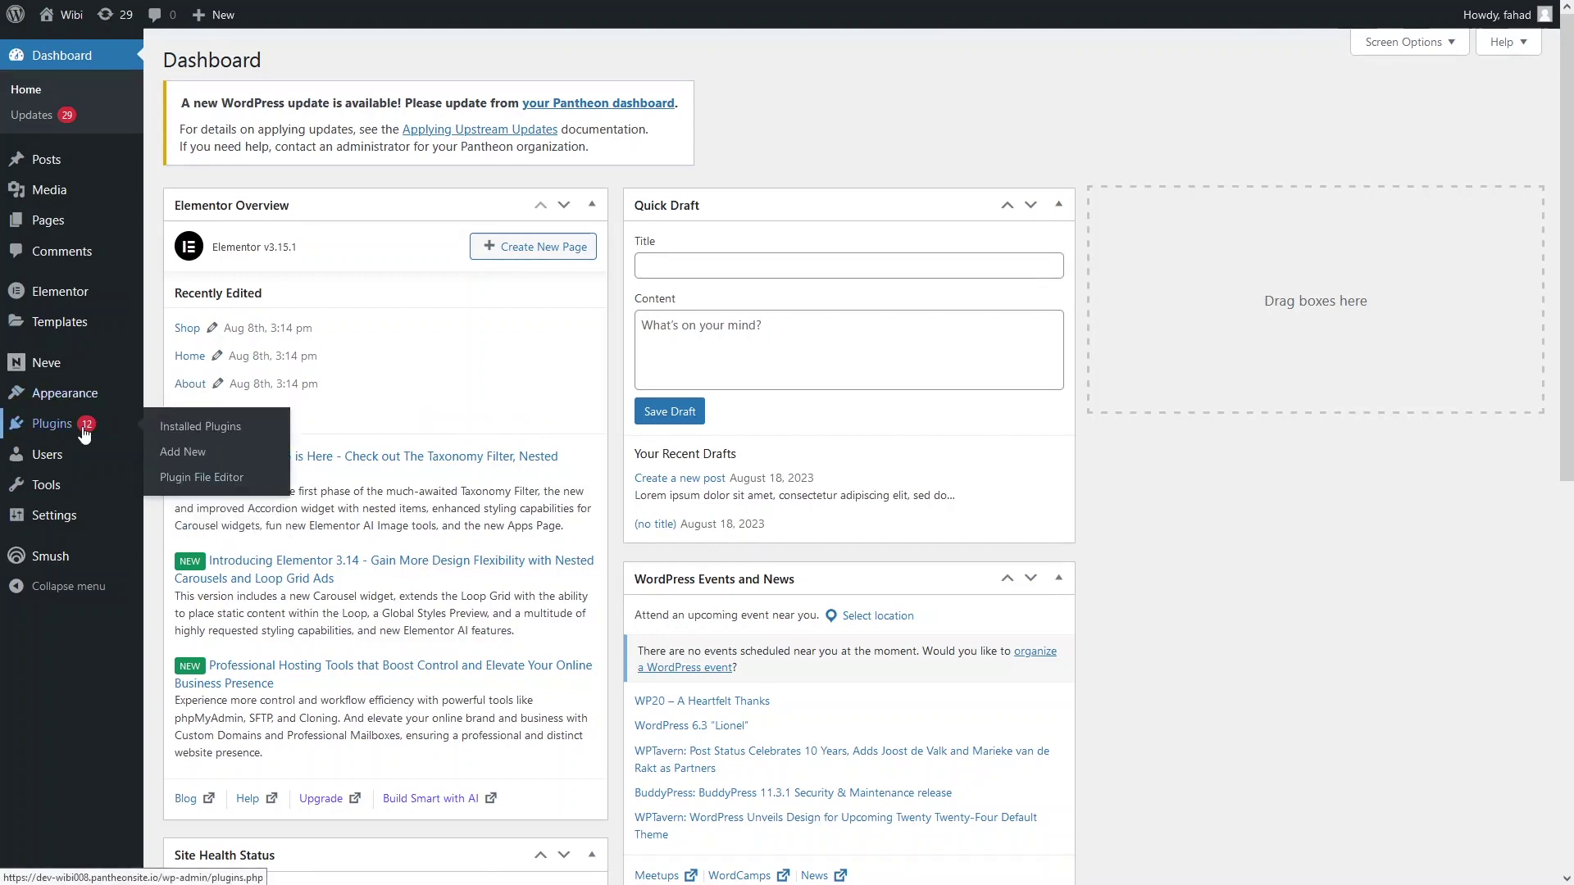
click(180, 452)
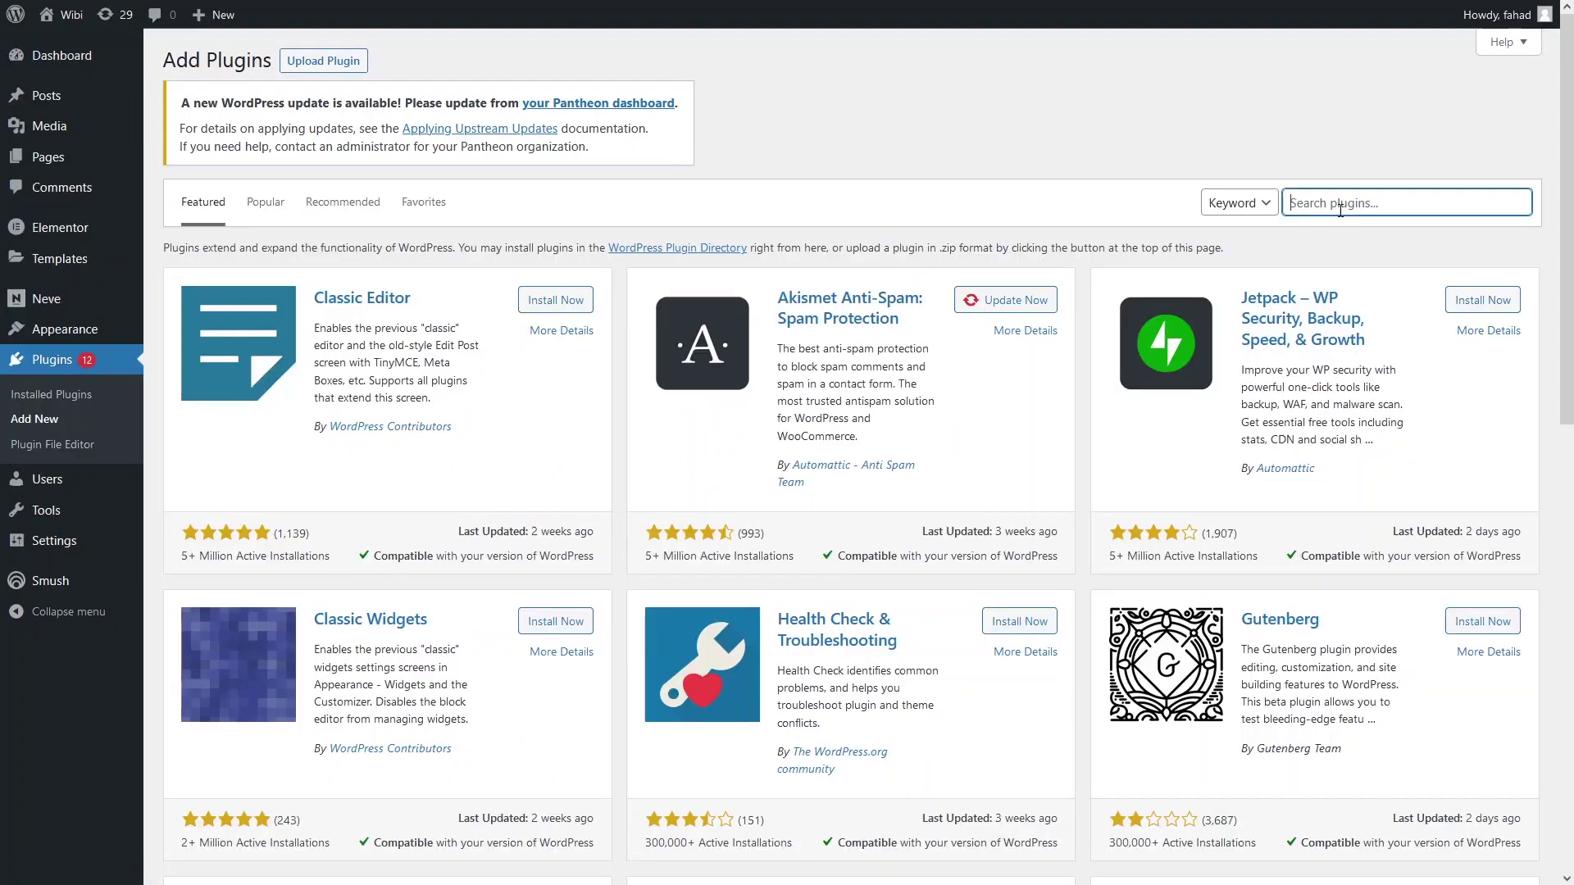
text(ultimate)
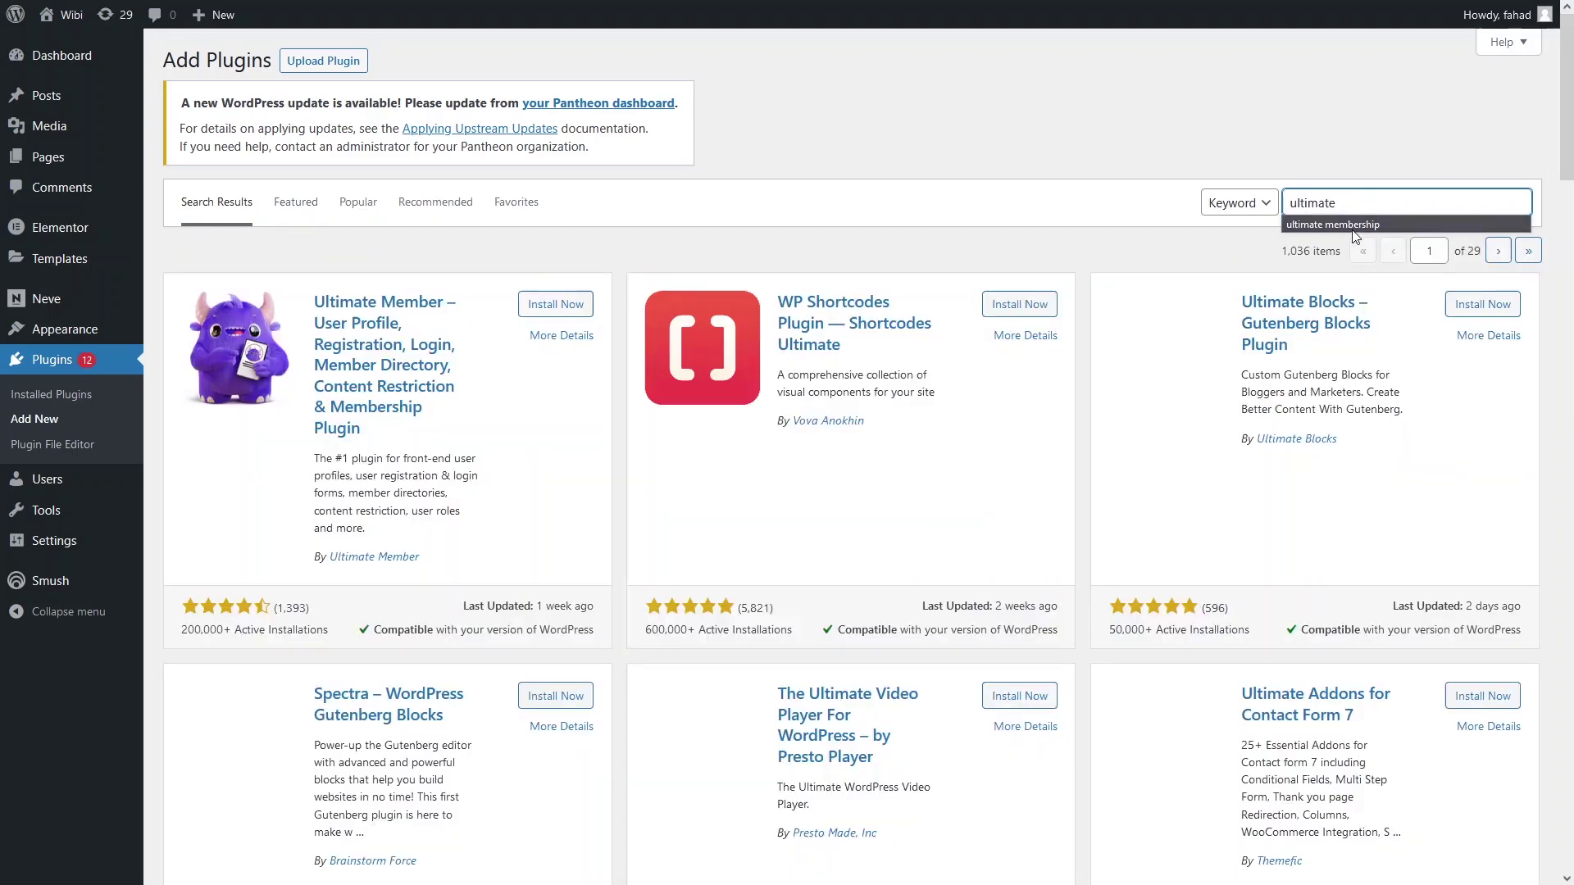
click(1346, 226)
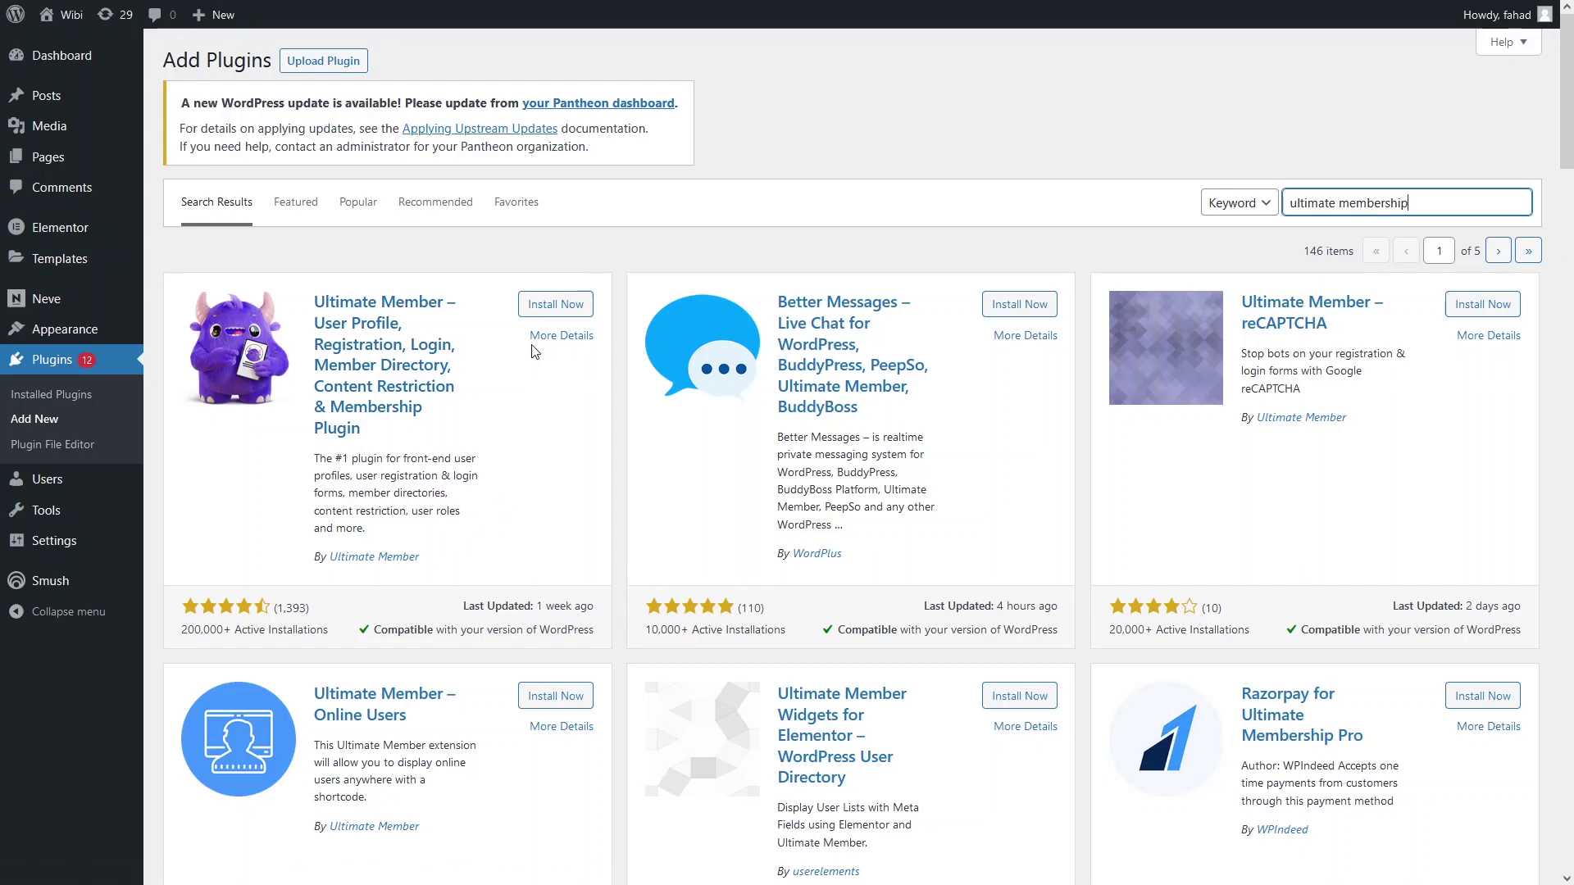
click(543, 310)
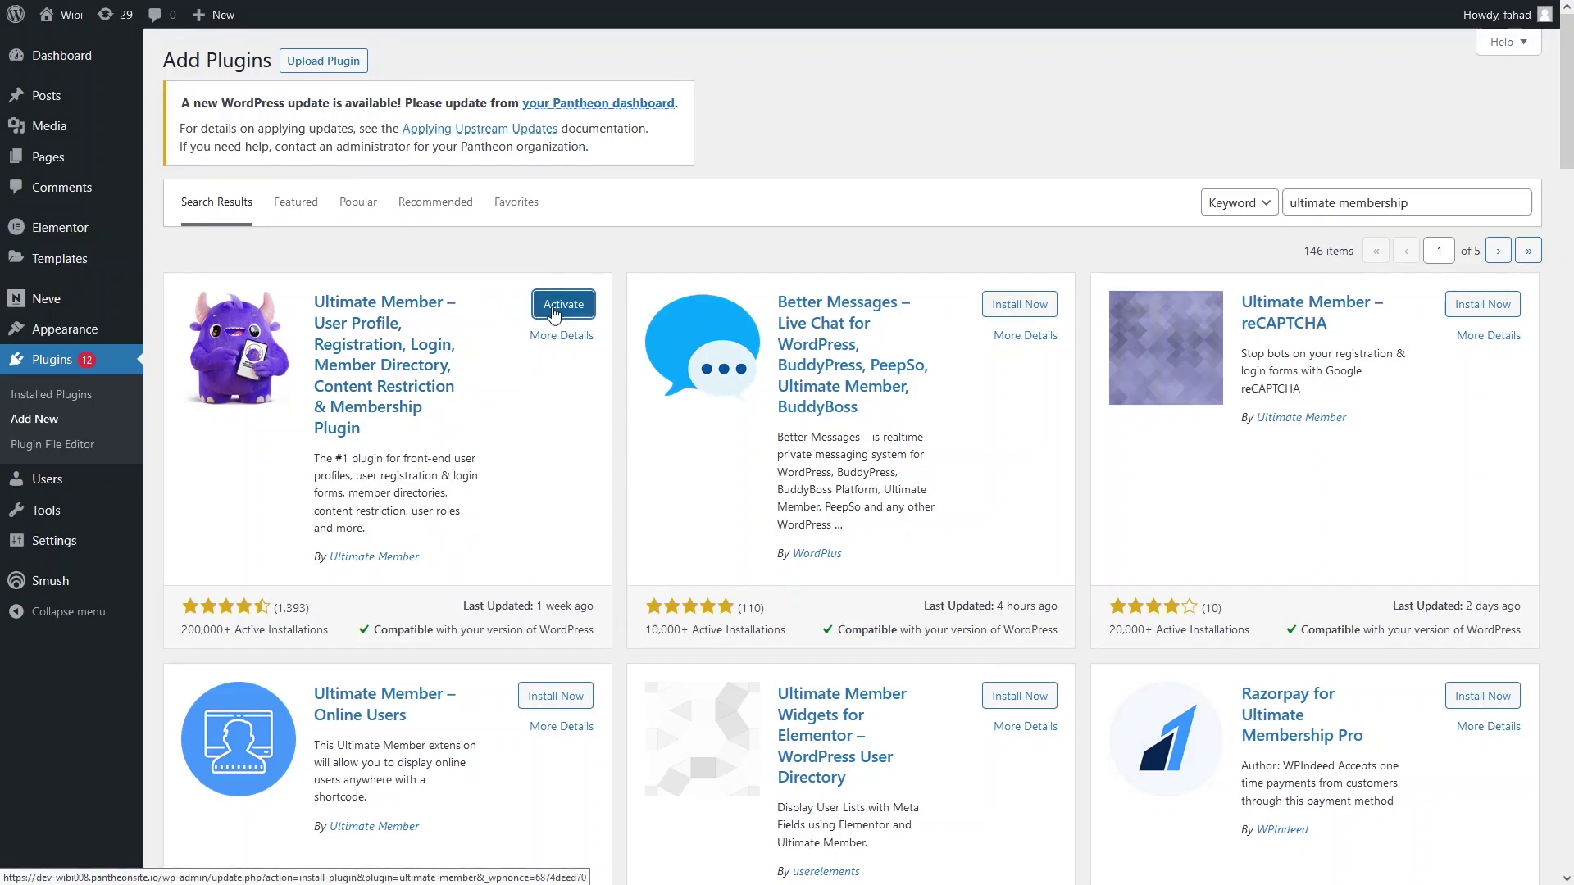
click(553, 312)
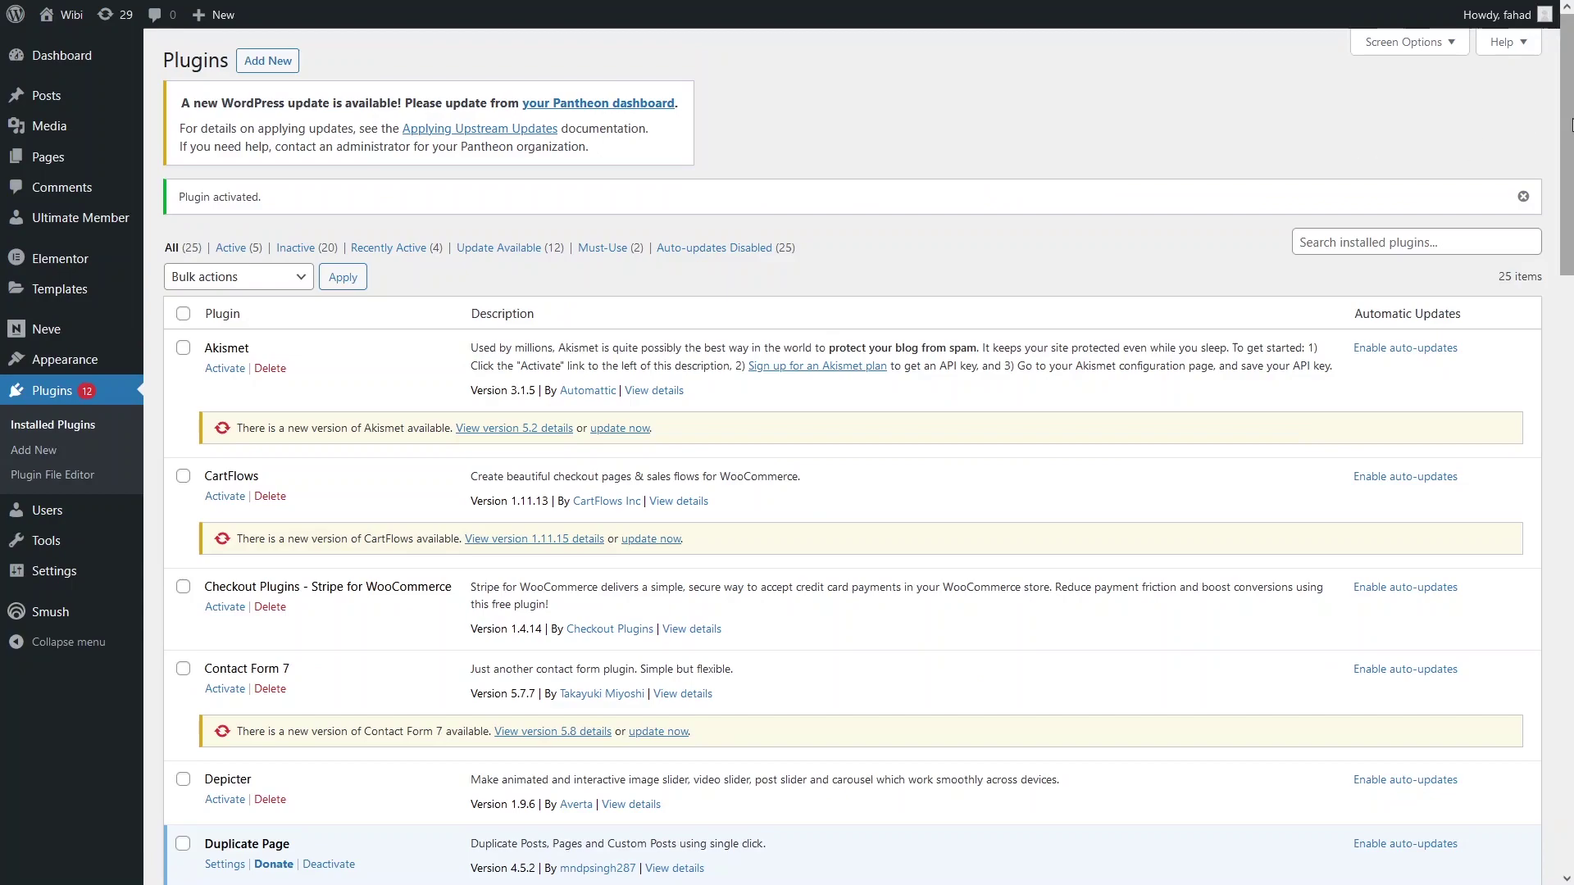
Create a new Ultimate Member form titled "New Registration Form"
drag(1571, 125, 329, 597)
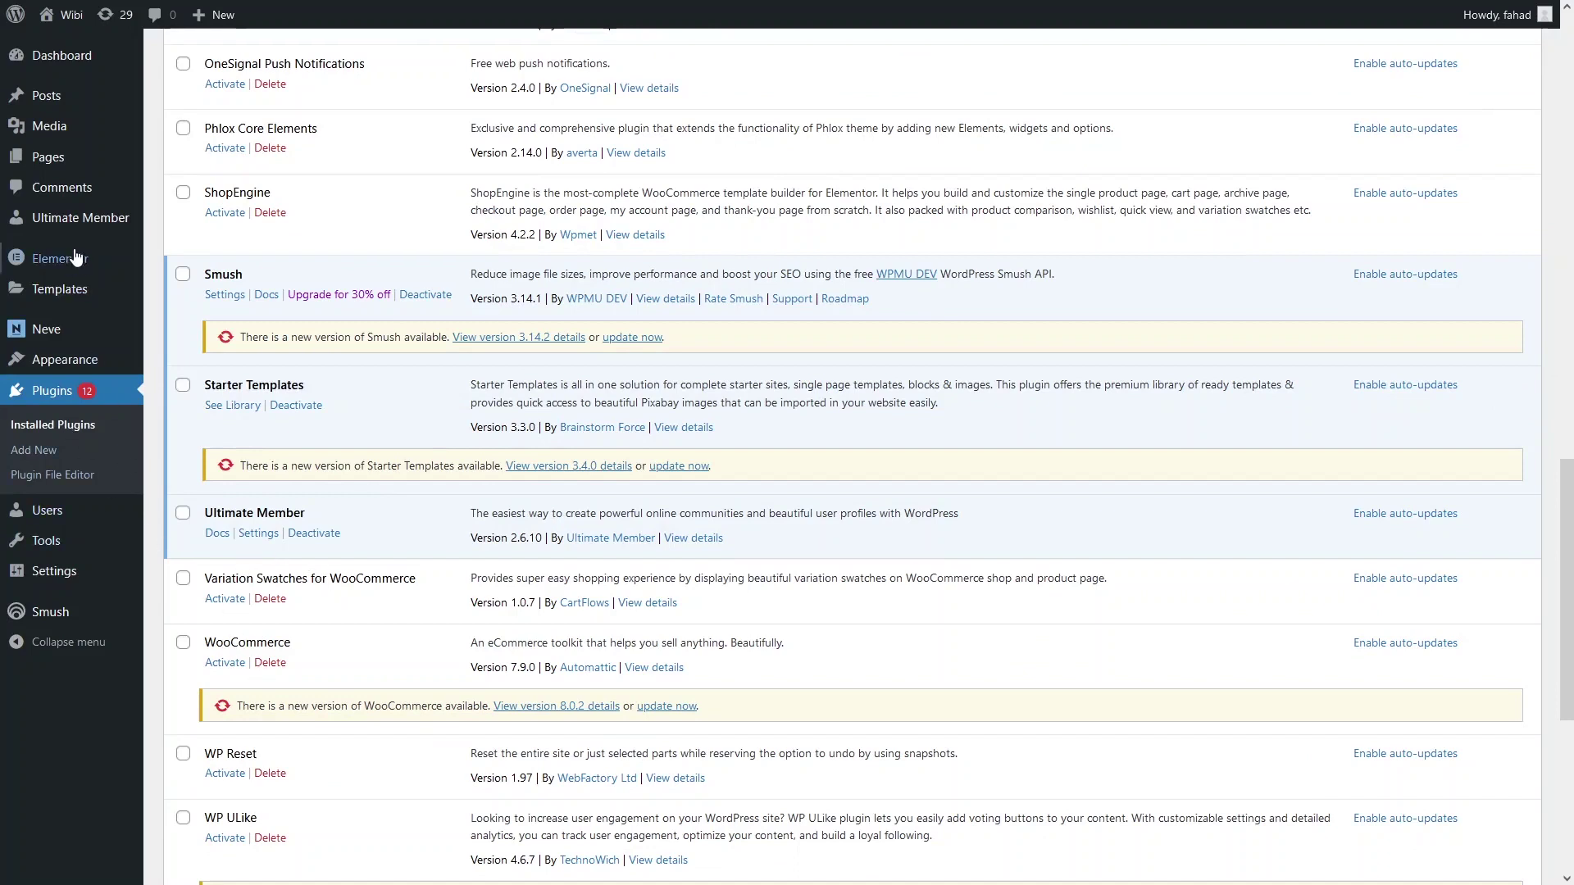
mouse_move(69, 225)
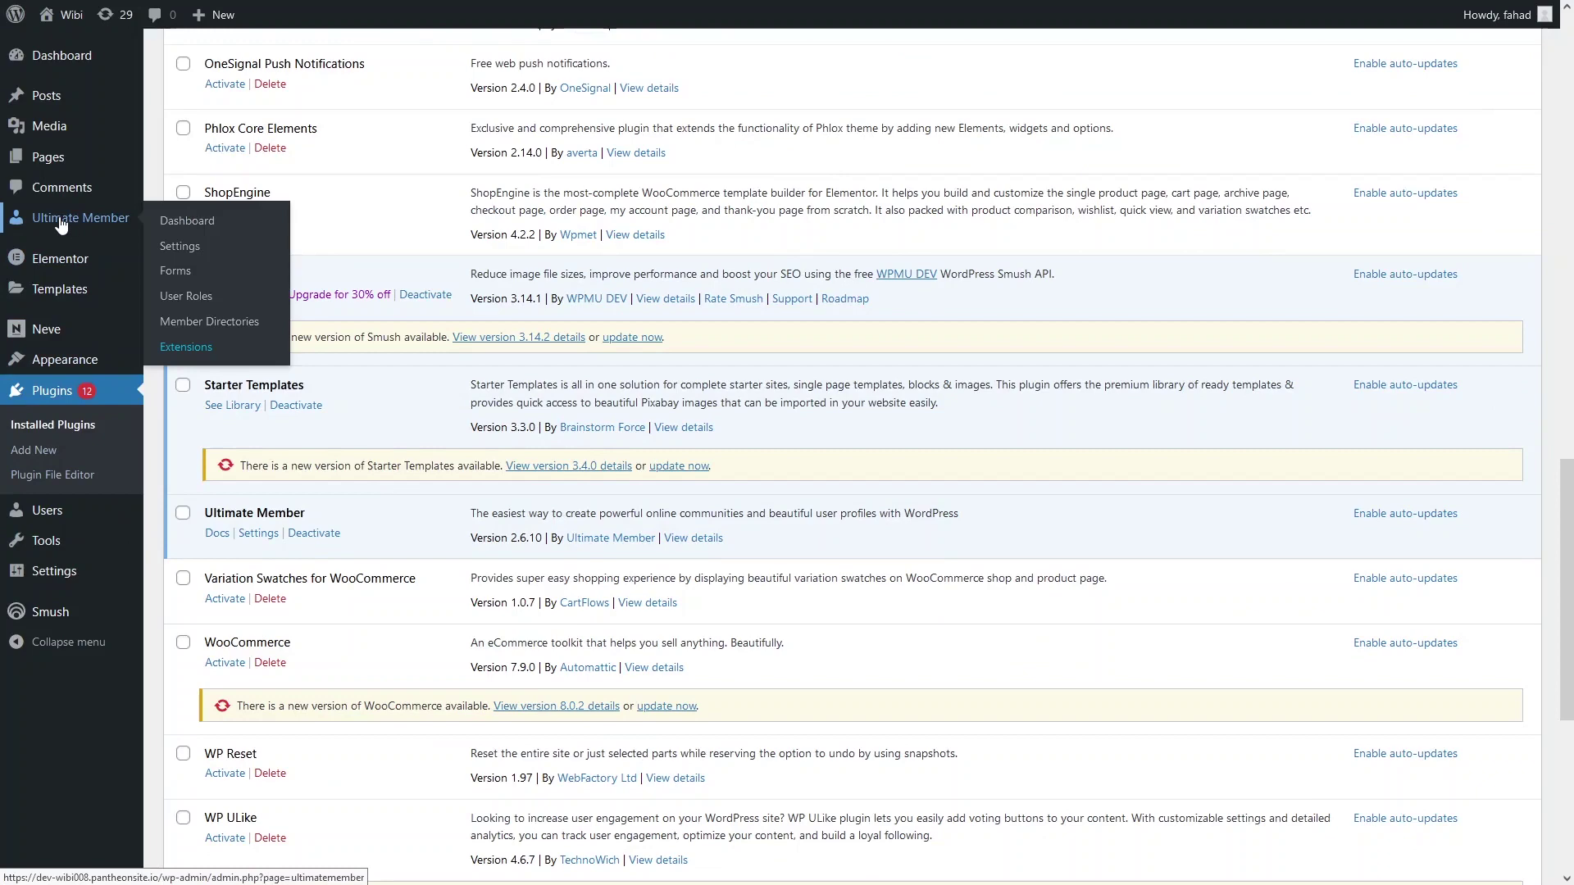
click(62, 225)
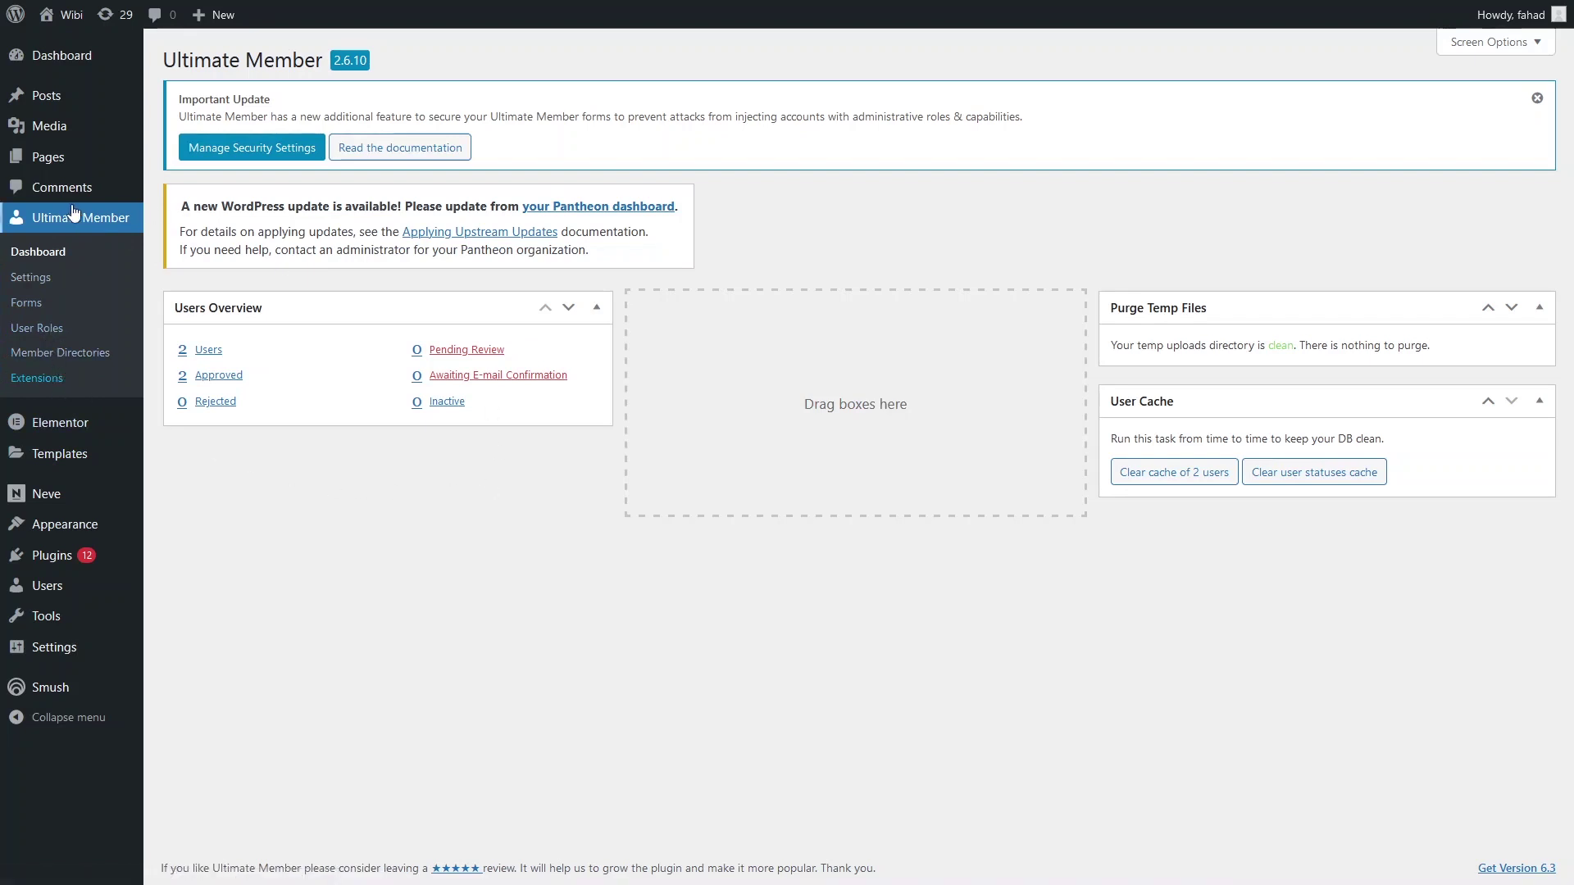
click(59, 306)
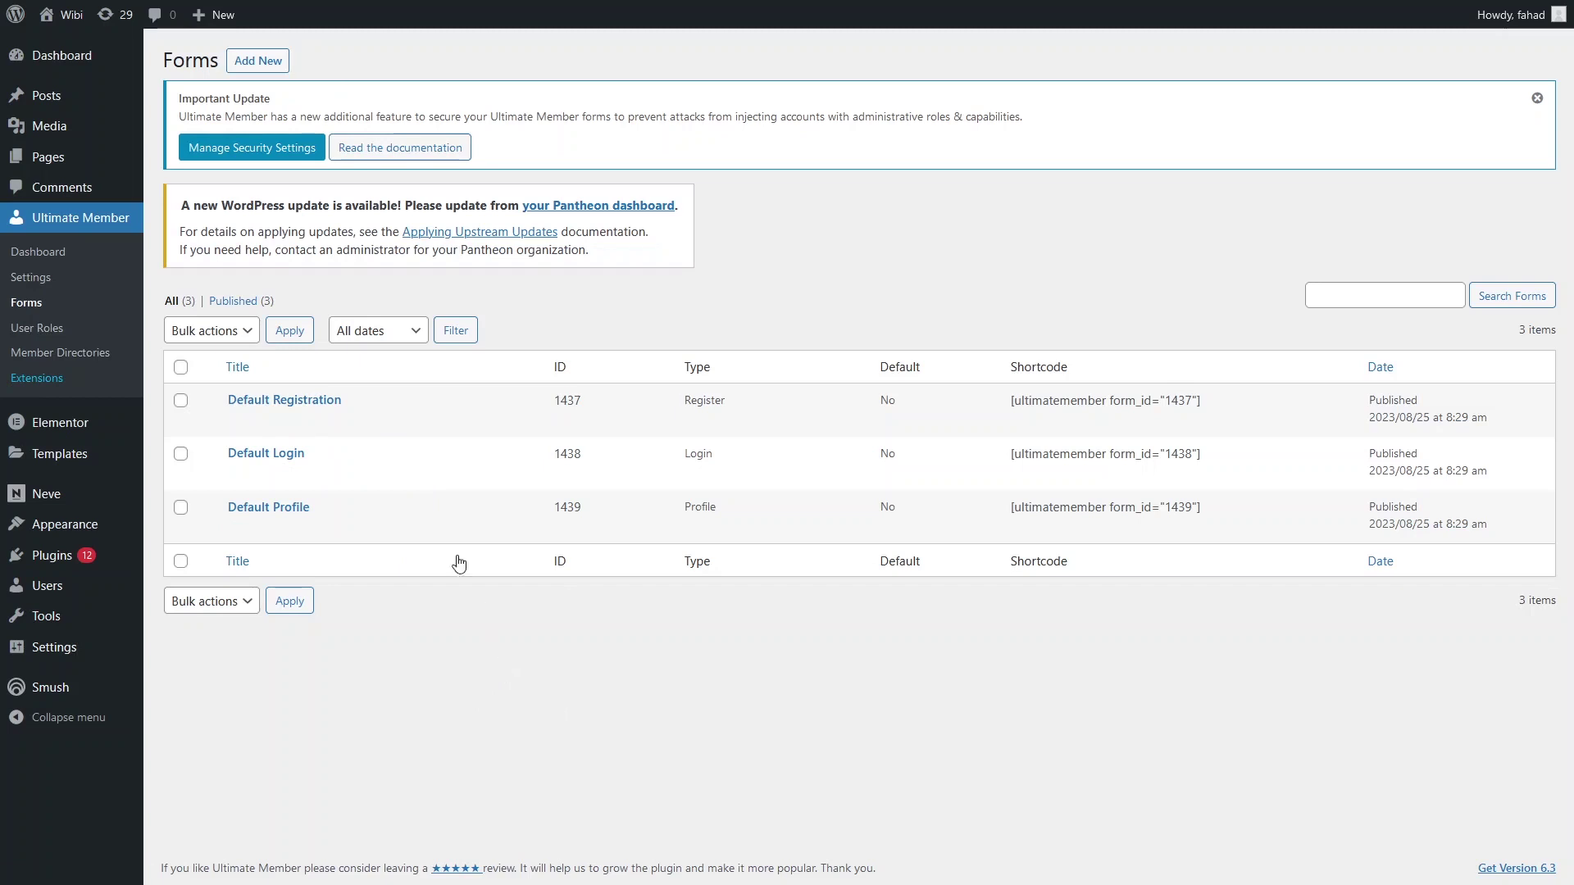
click(255, 60)
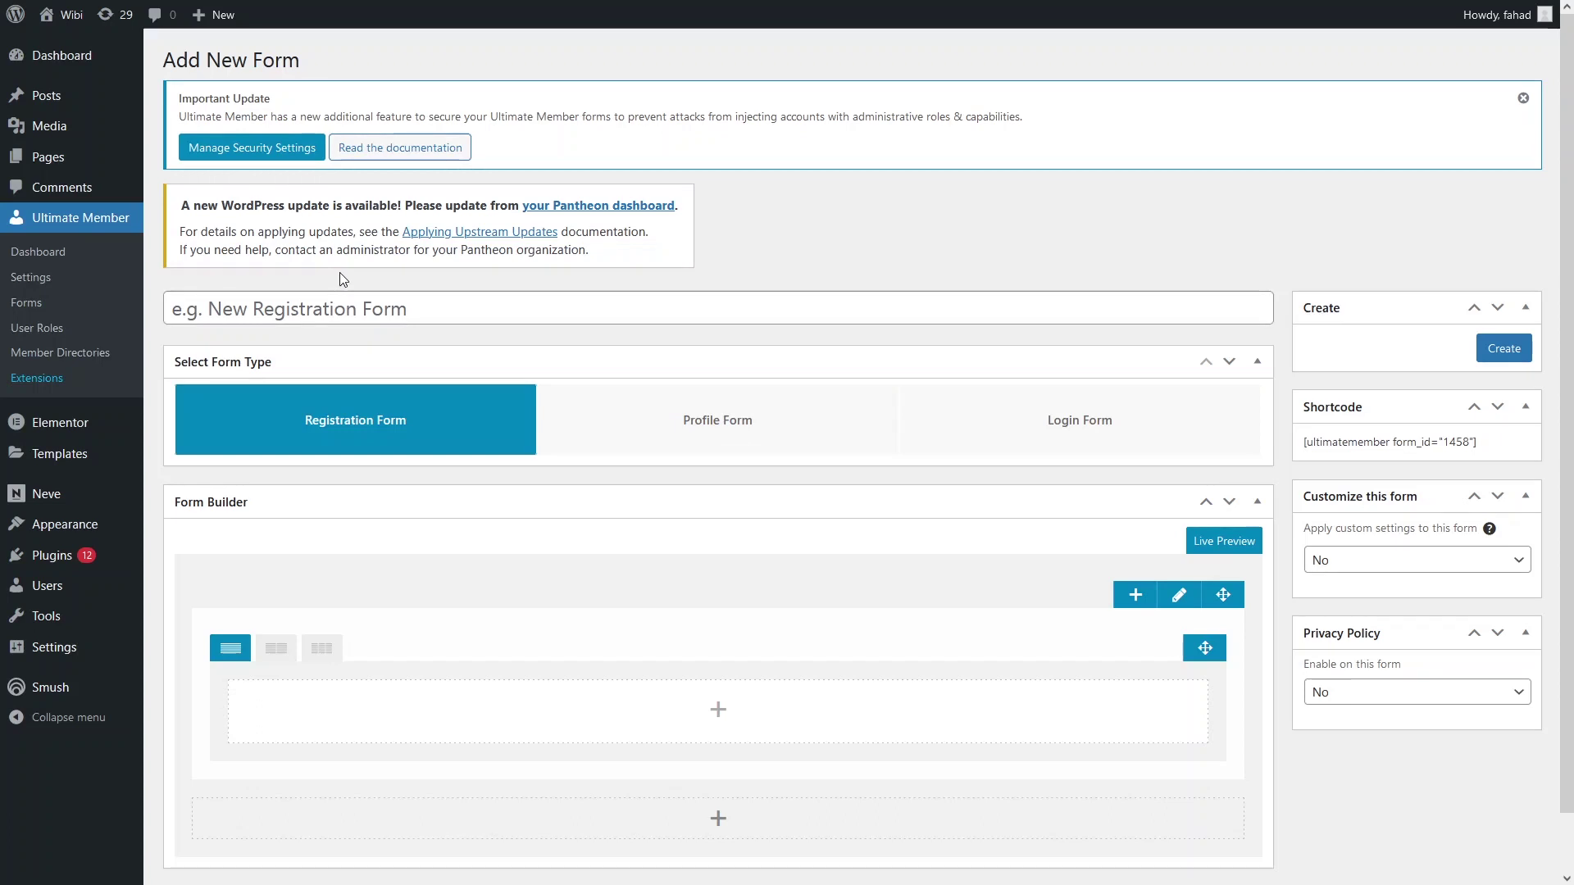
click(385, 311)
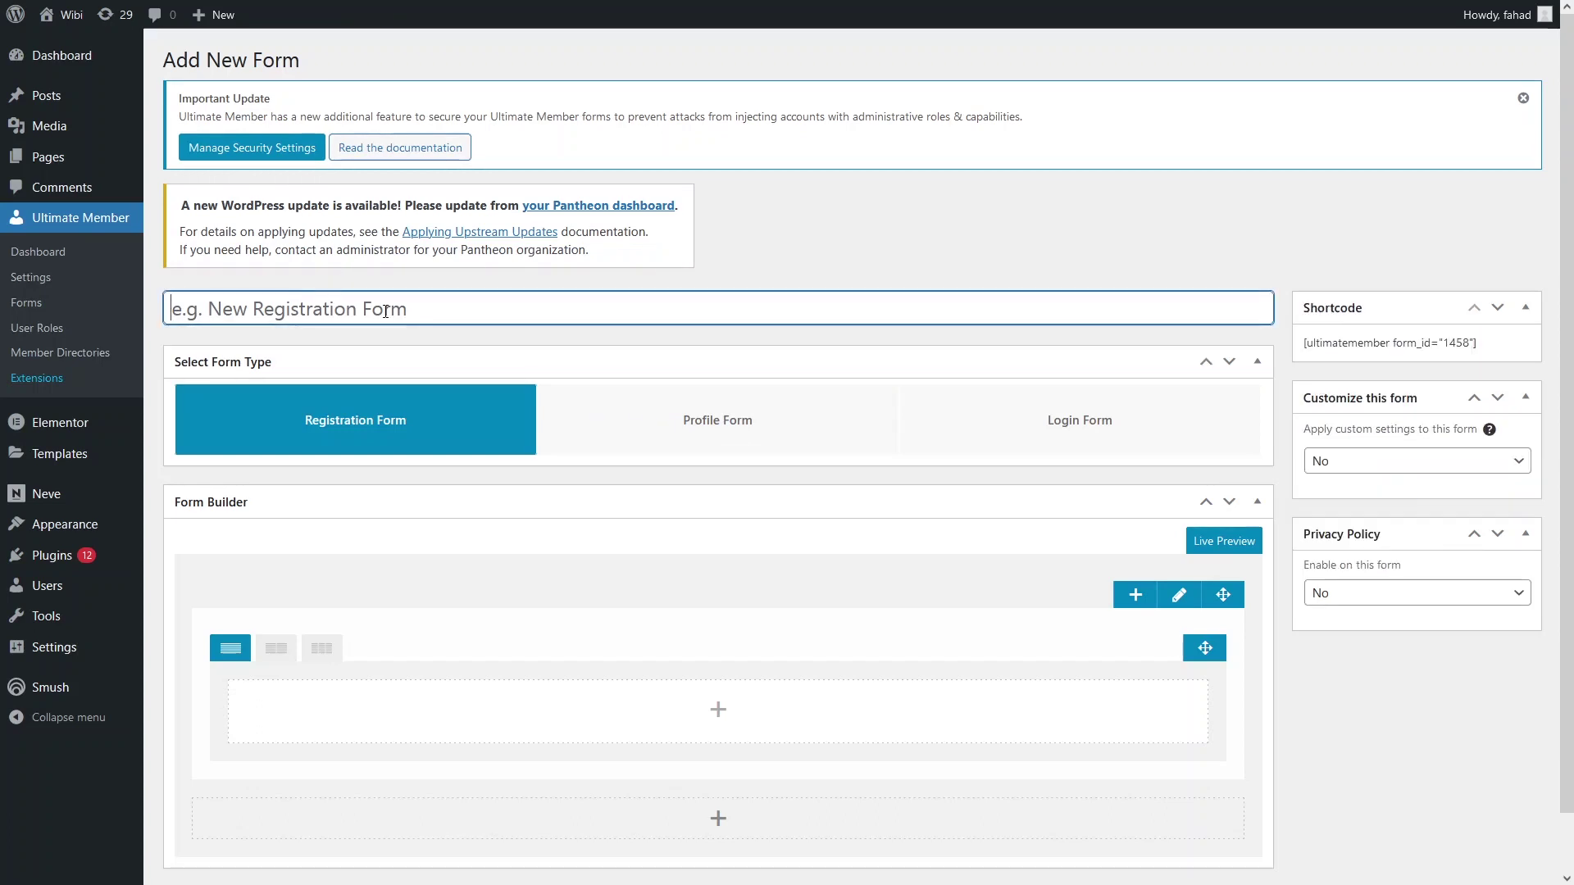
text(New Registration Form)
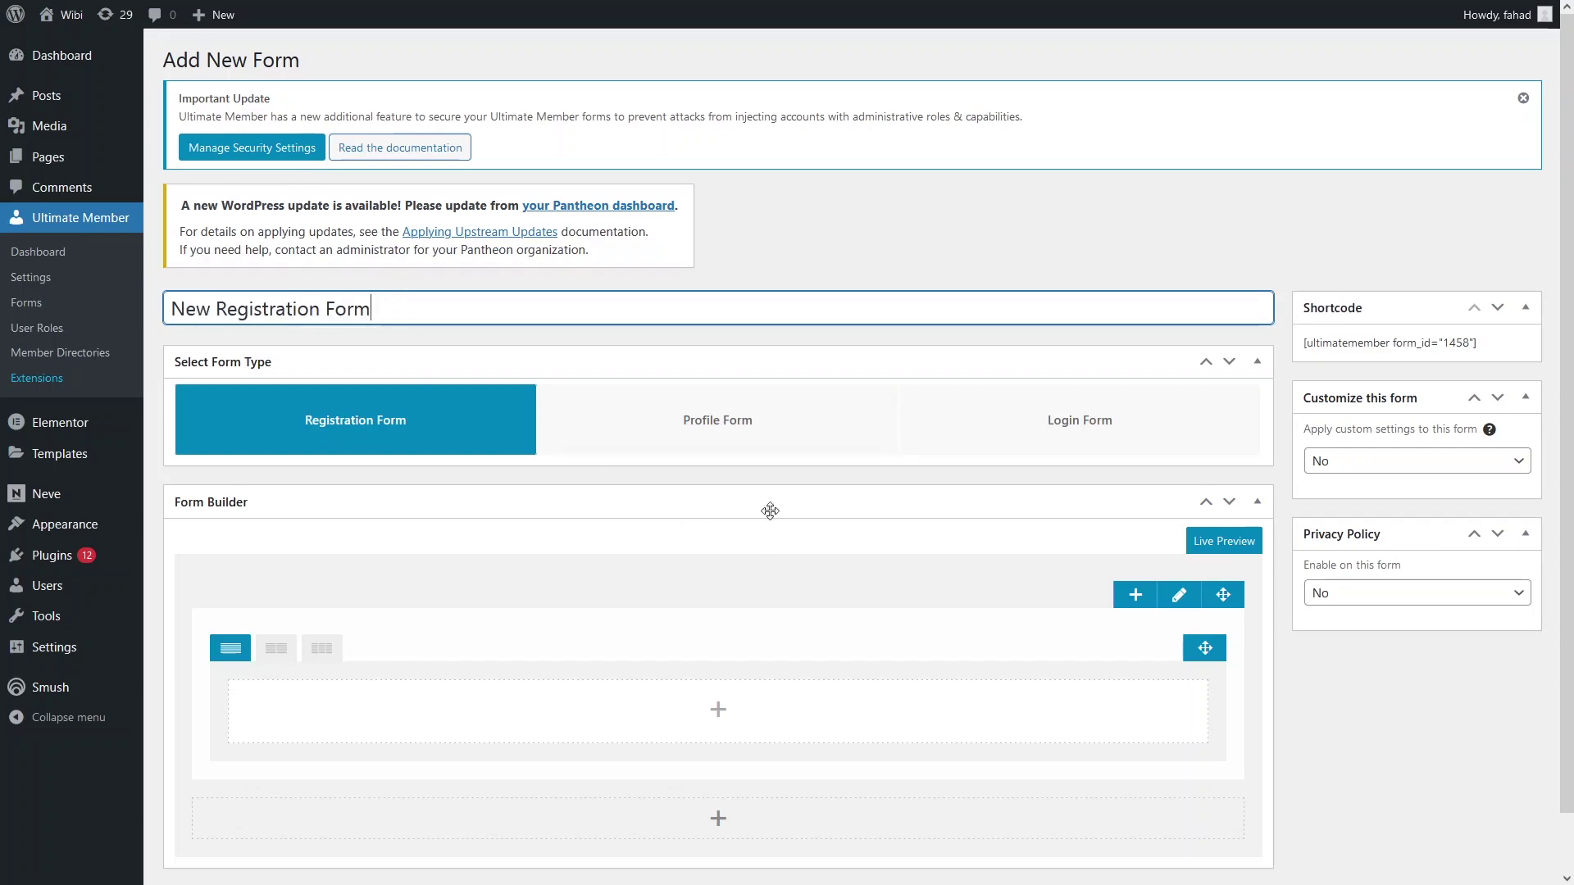
Try the Profile Form and Login Form types and set the form type back to Registration Form
scroll(699, 451, down, 1)
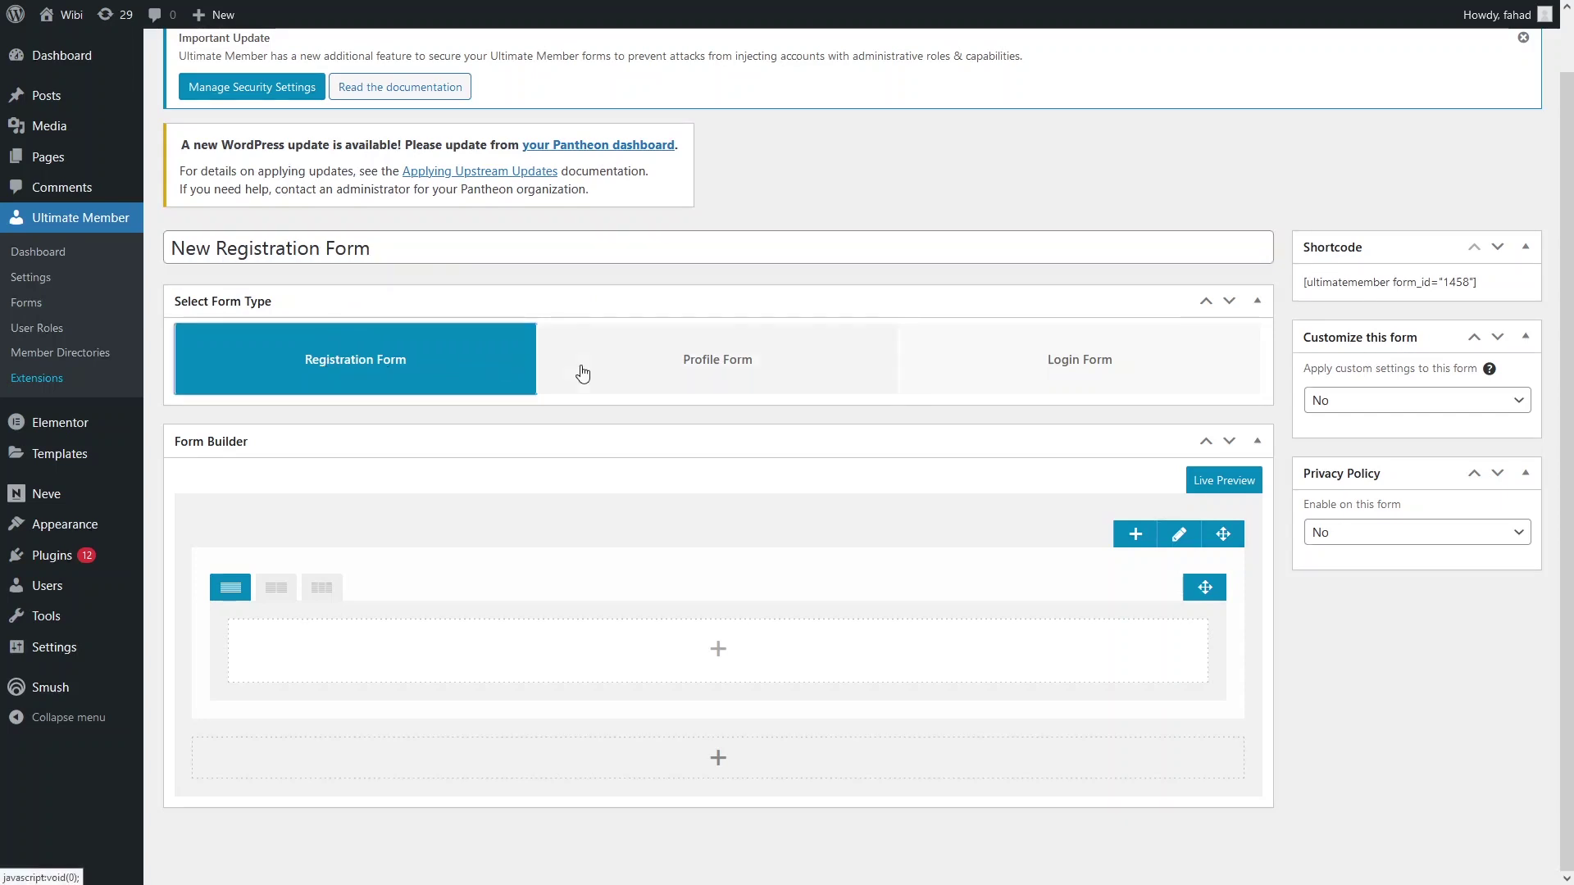
click(616, 373)
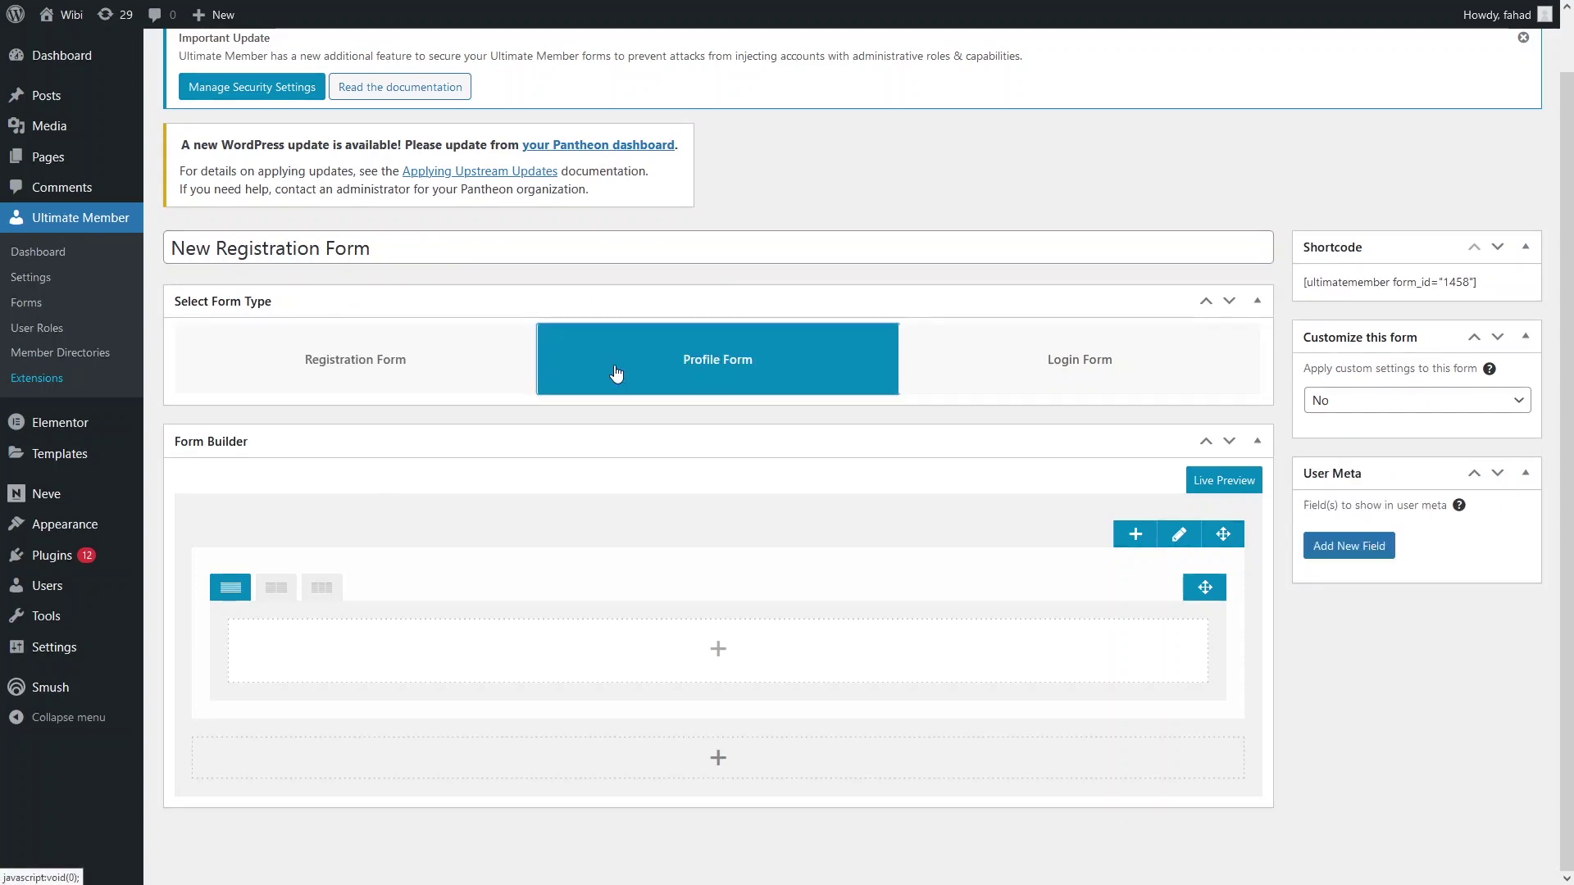
click(1080, 377)
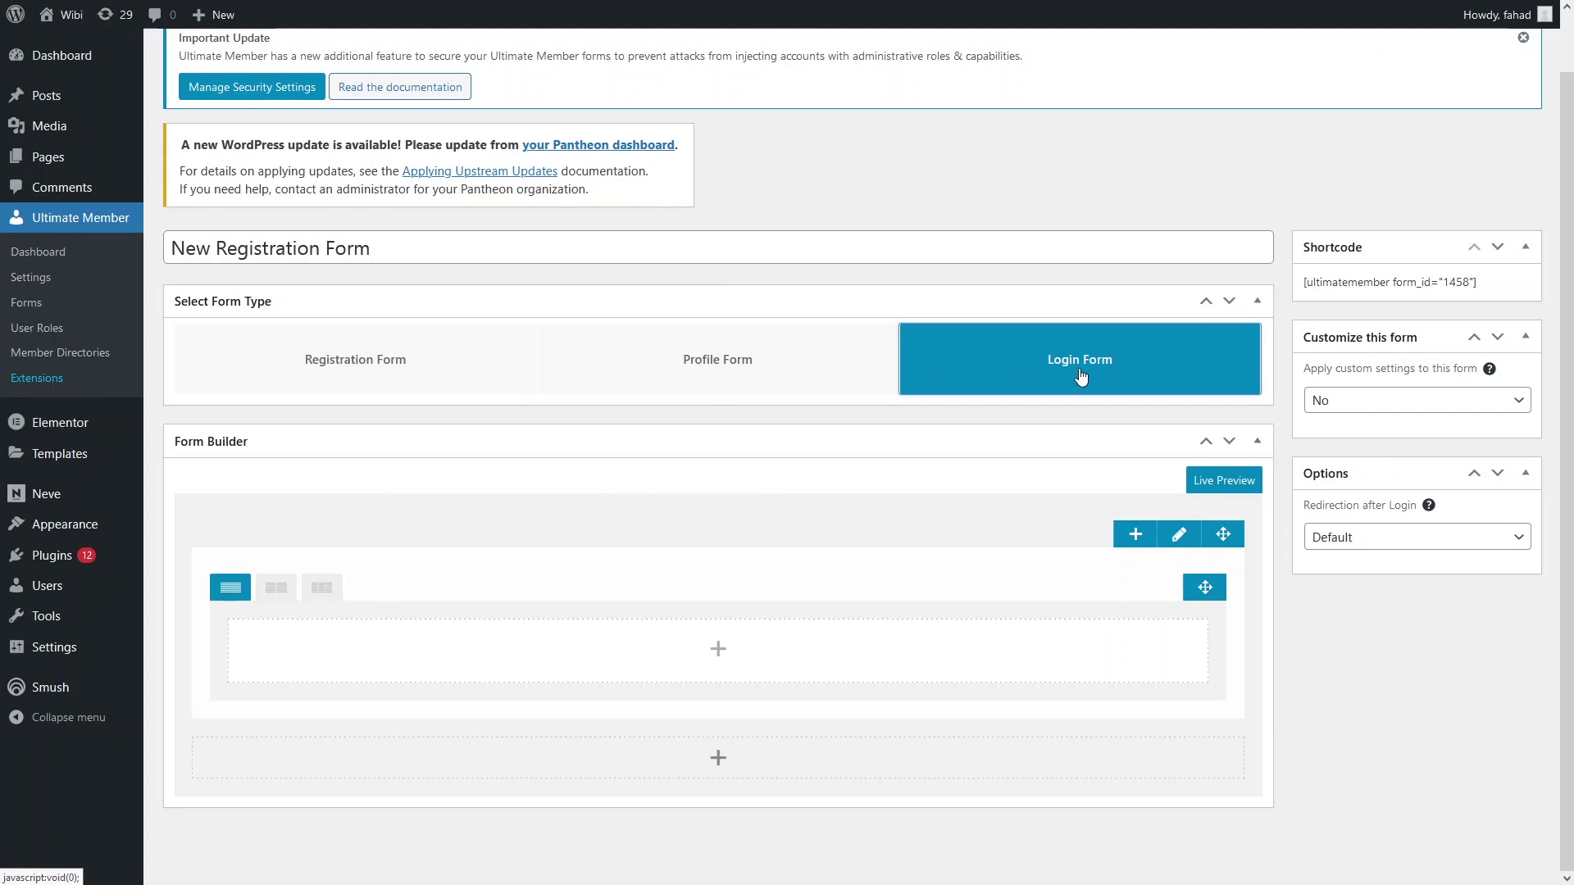
click(316, 373)
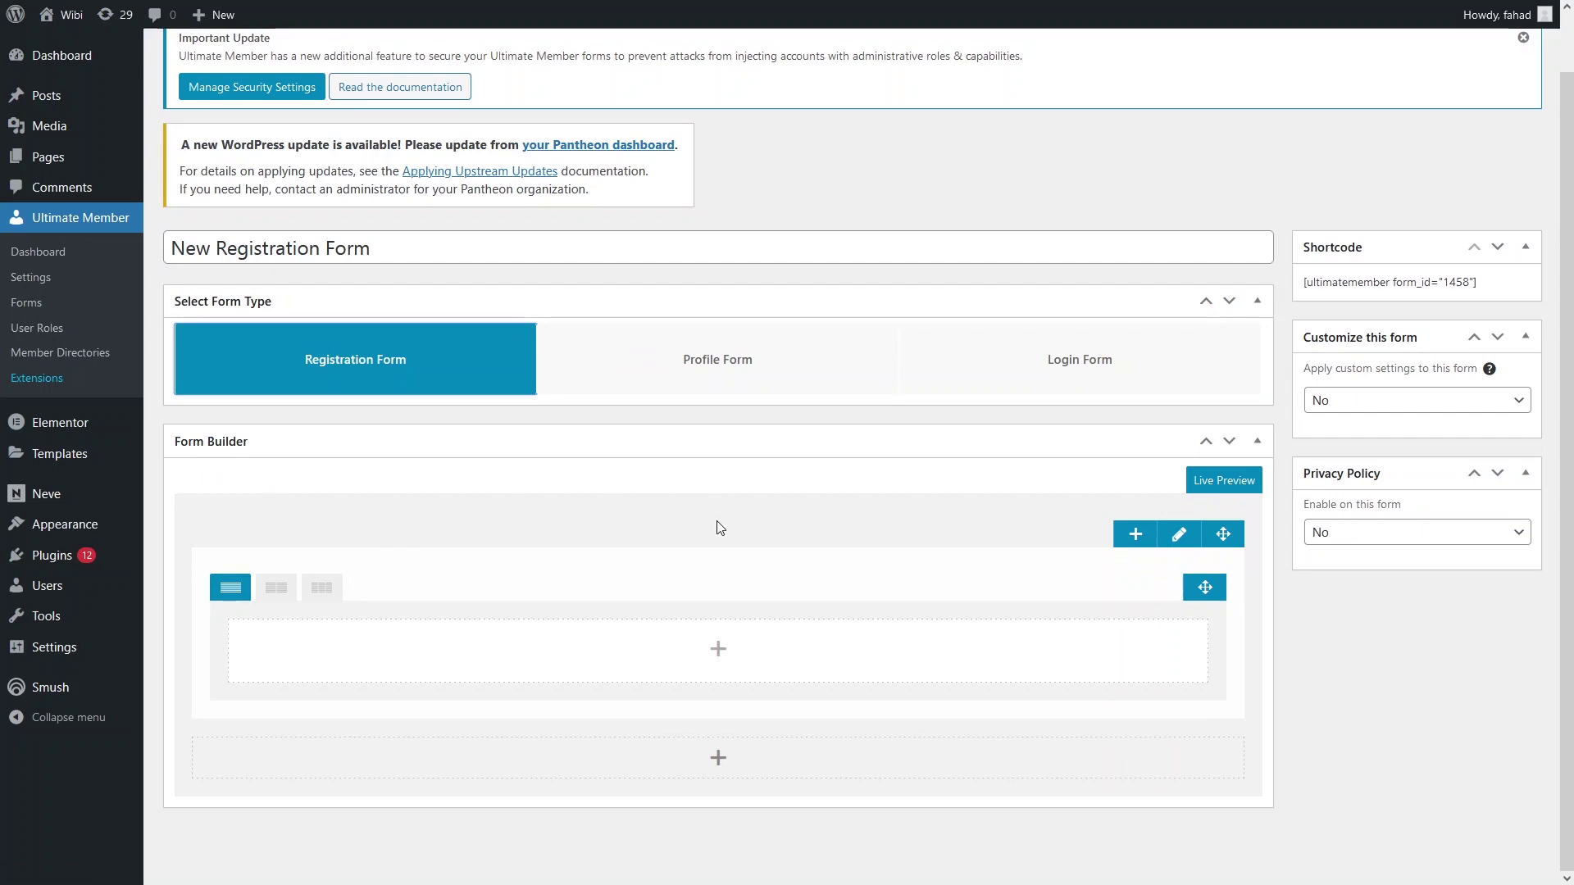
Add the predefined Username, E-mail Address, Password and Phone Number fields to the form's first row
click(723, 659)
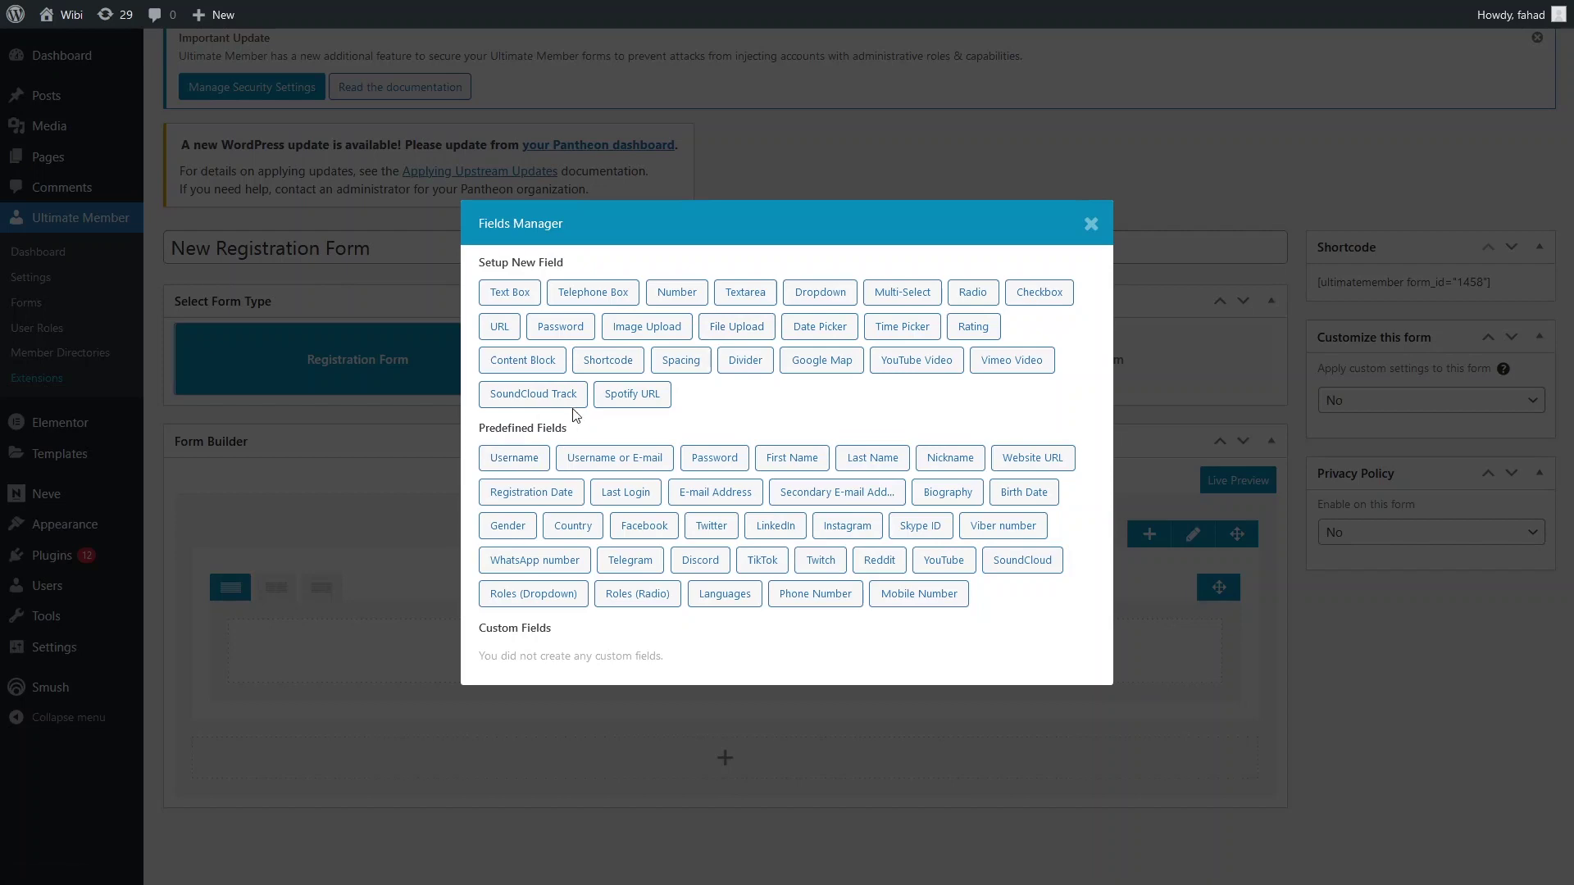
click(505, 459)
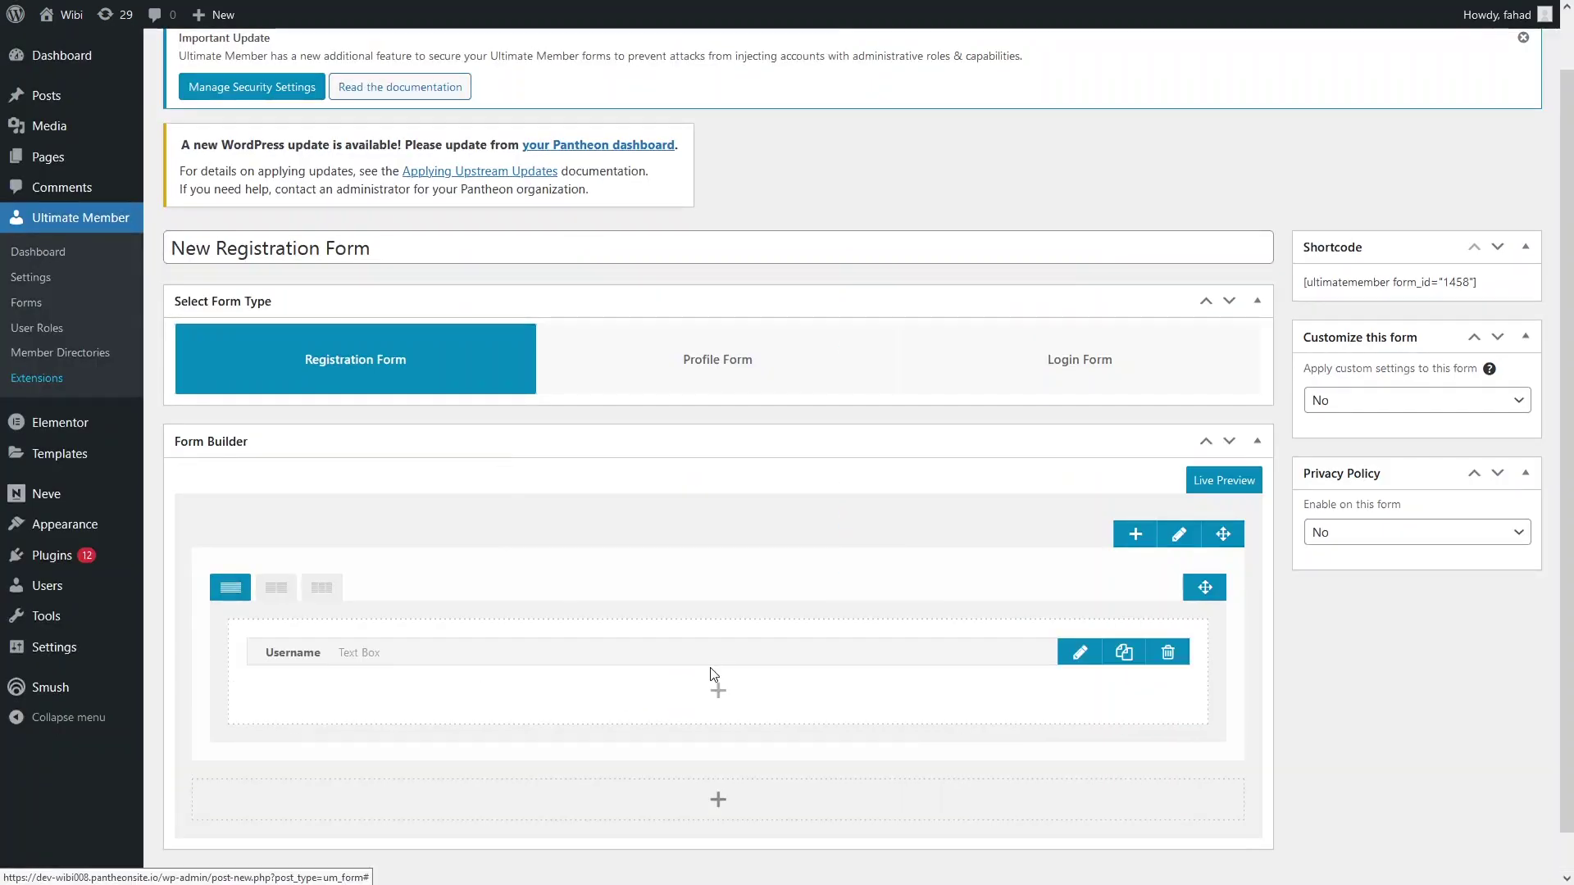
click(711, 689)
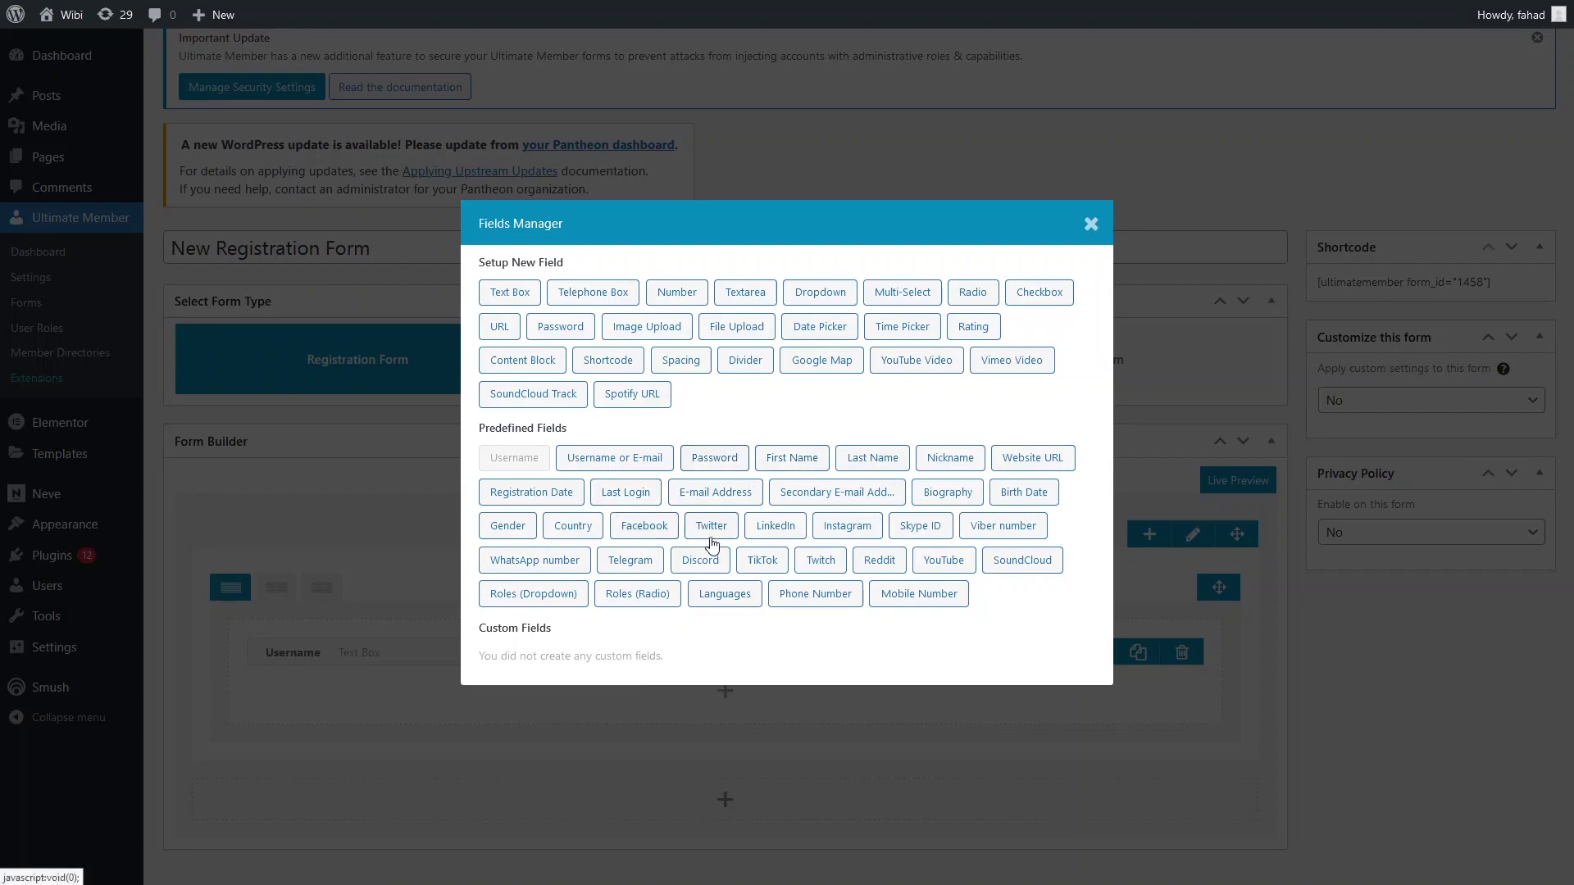
click(710, 502)
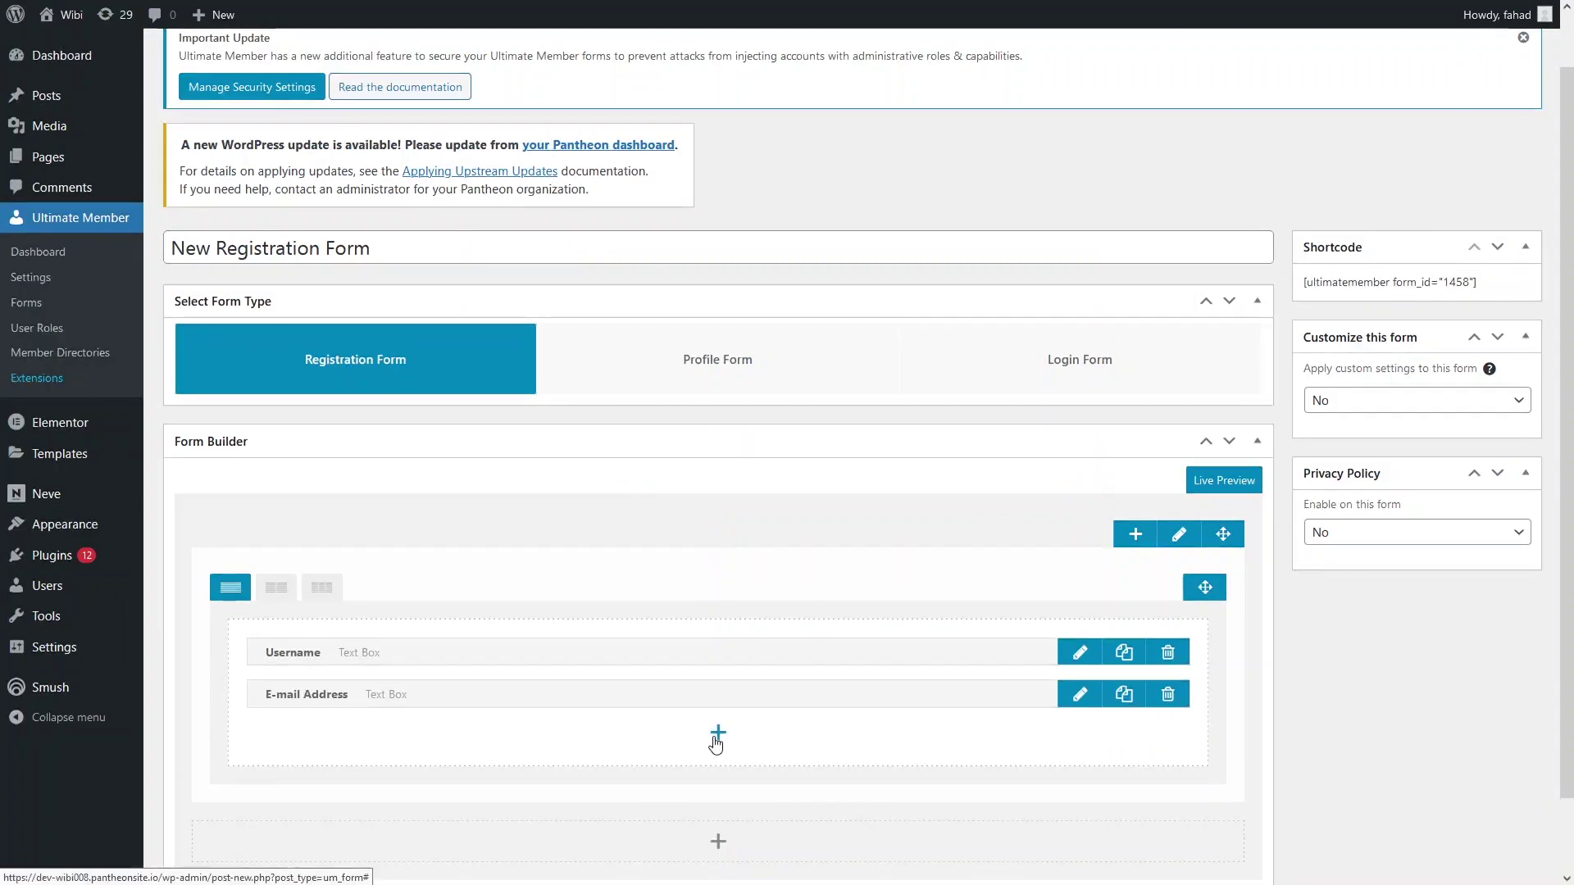
click(722, 732)
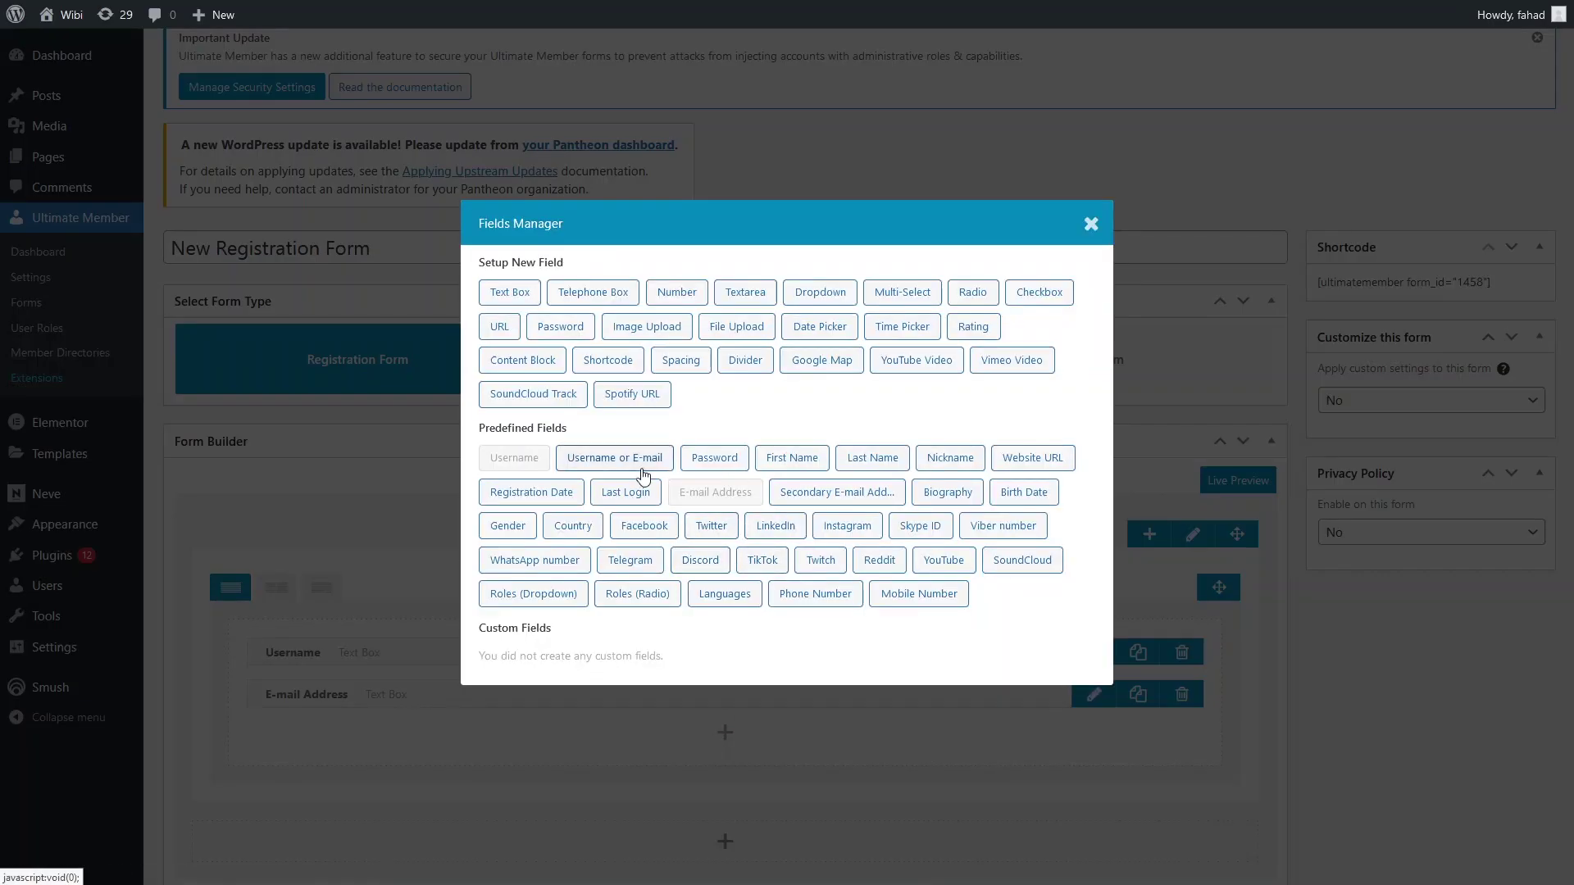
click(726, 464)
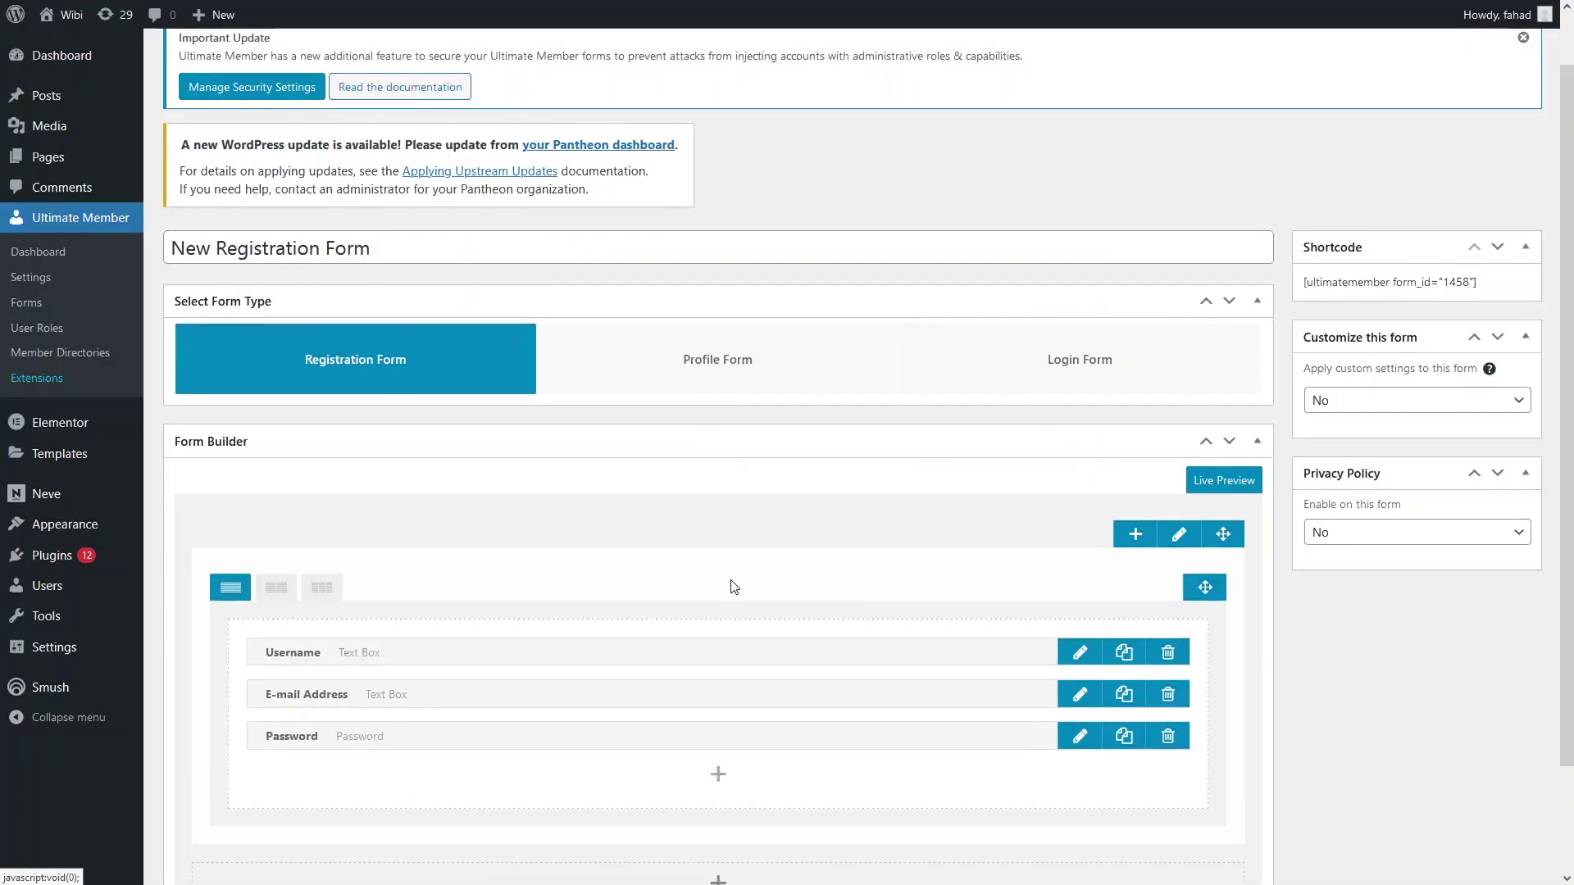
click(725, 773)
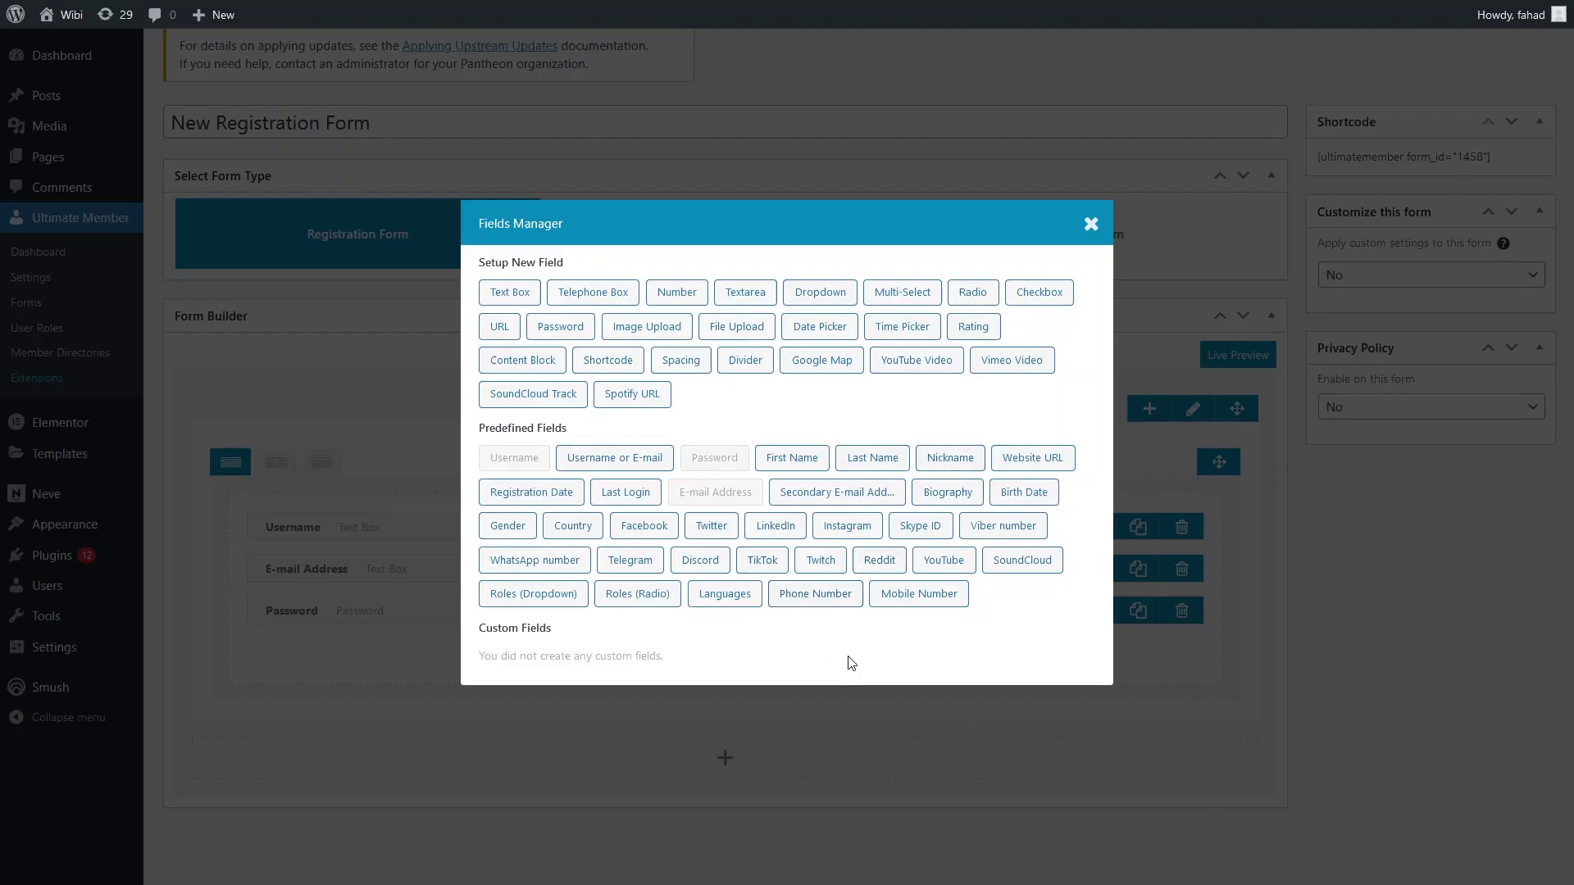
click(820, 601)
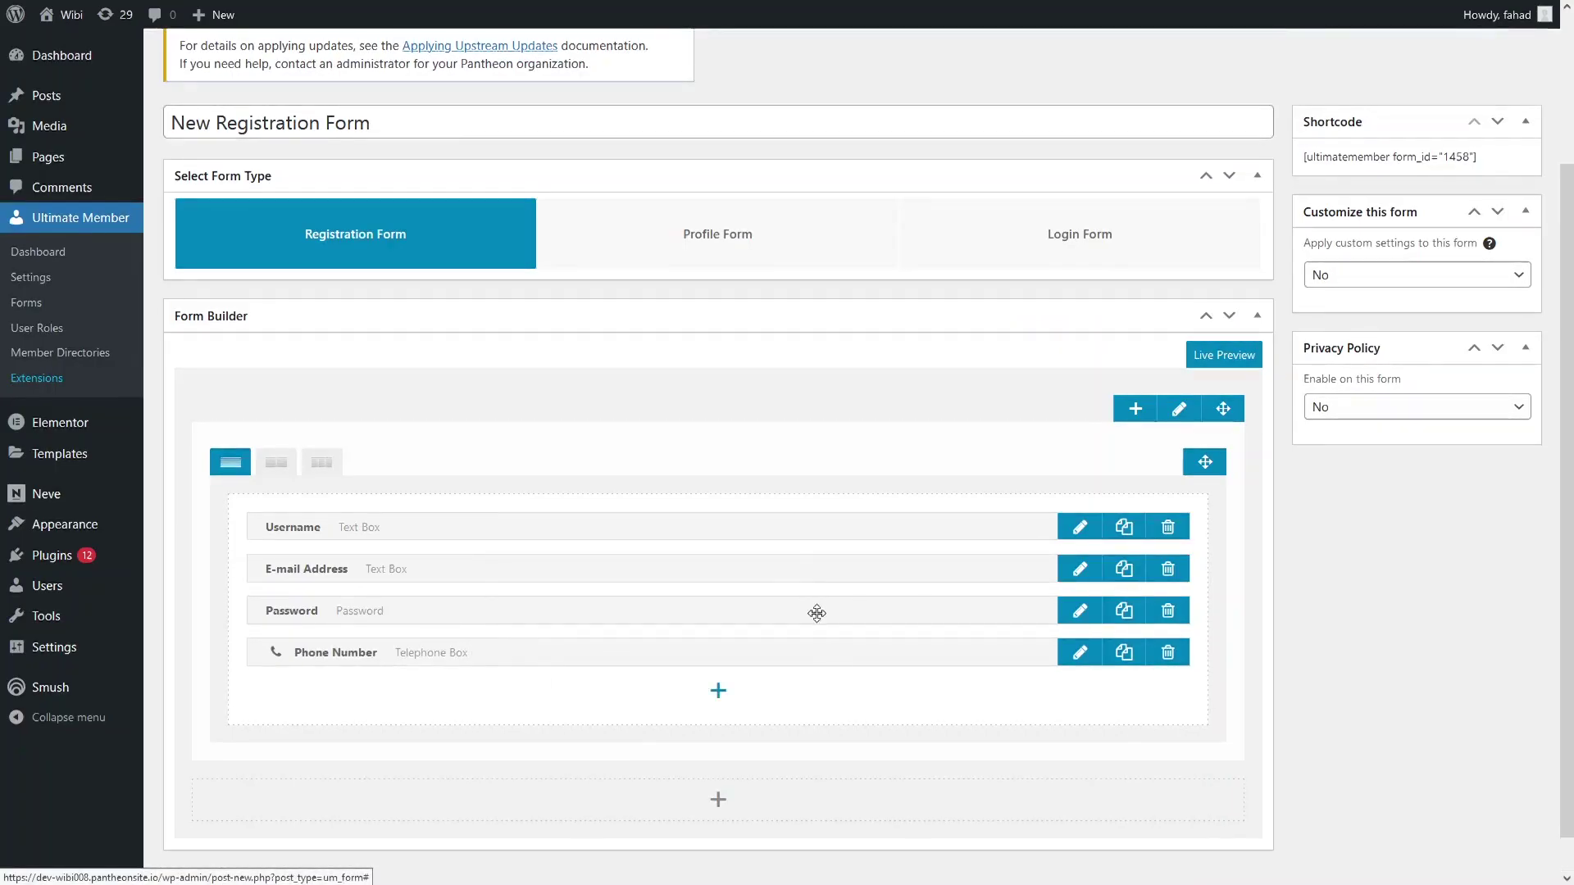
Examine the settings of a new custom Password field, including its visibility and privacy options, and close them without adding the field
click(718, 694)
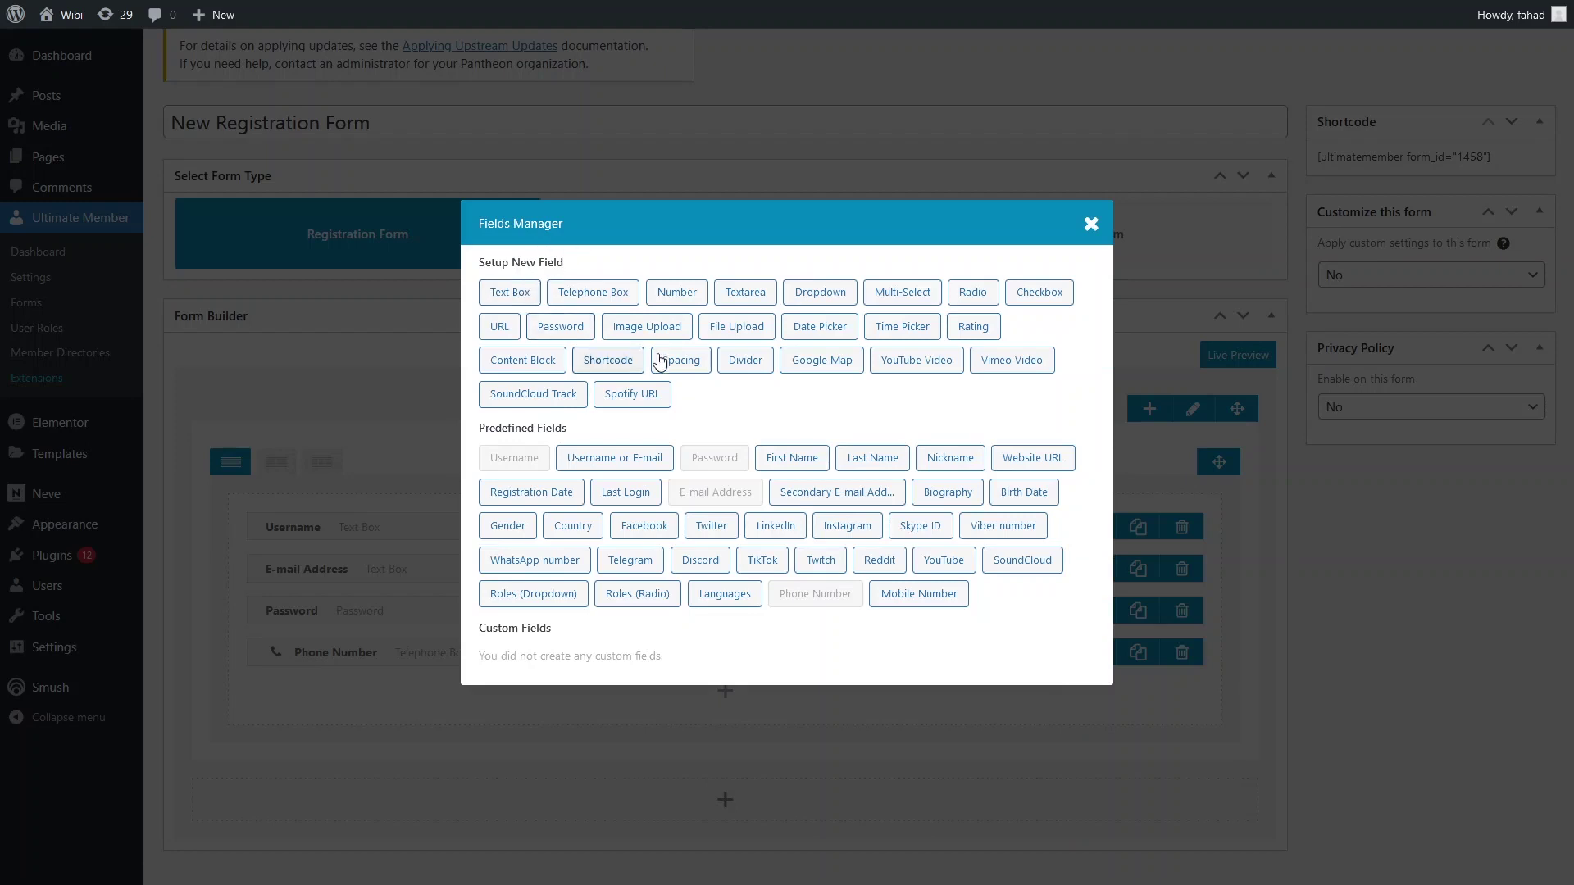
click(504, 297)
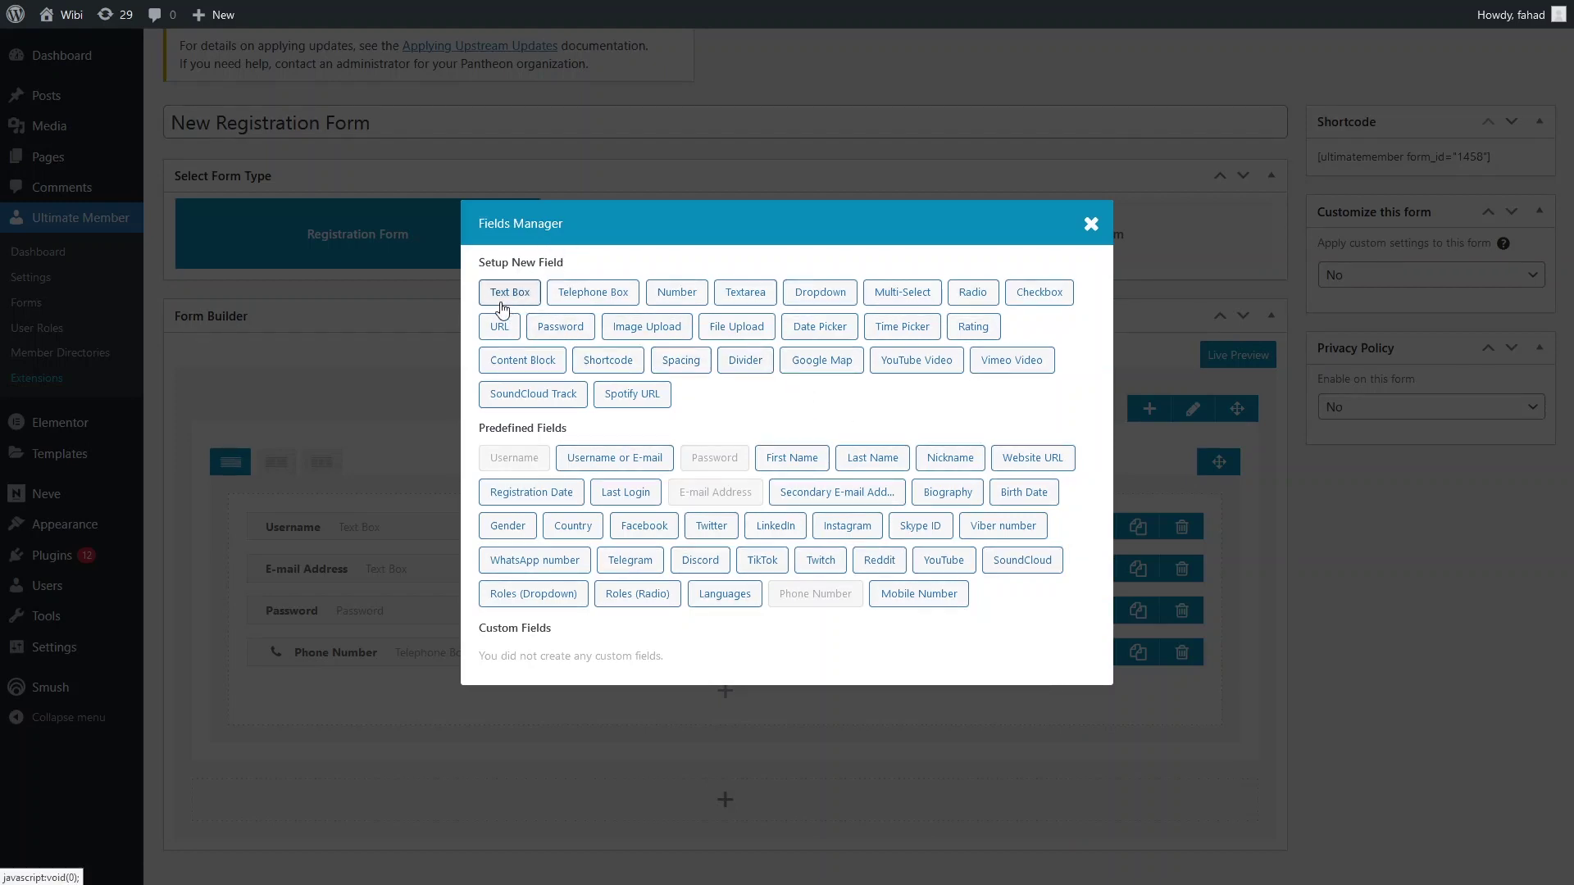
click(574, 332)
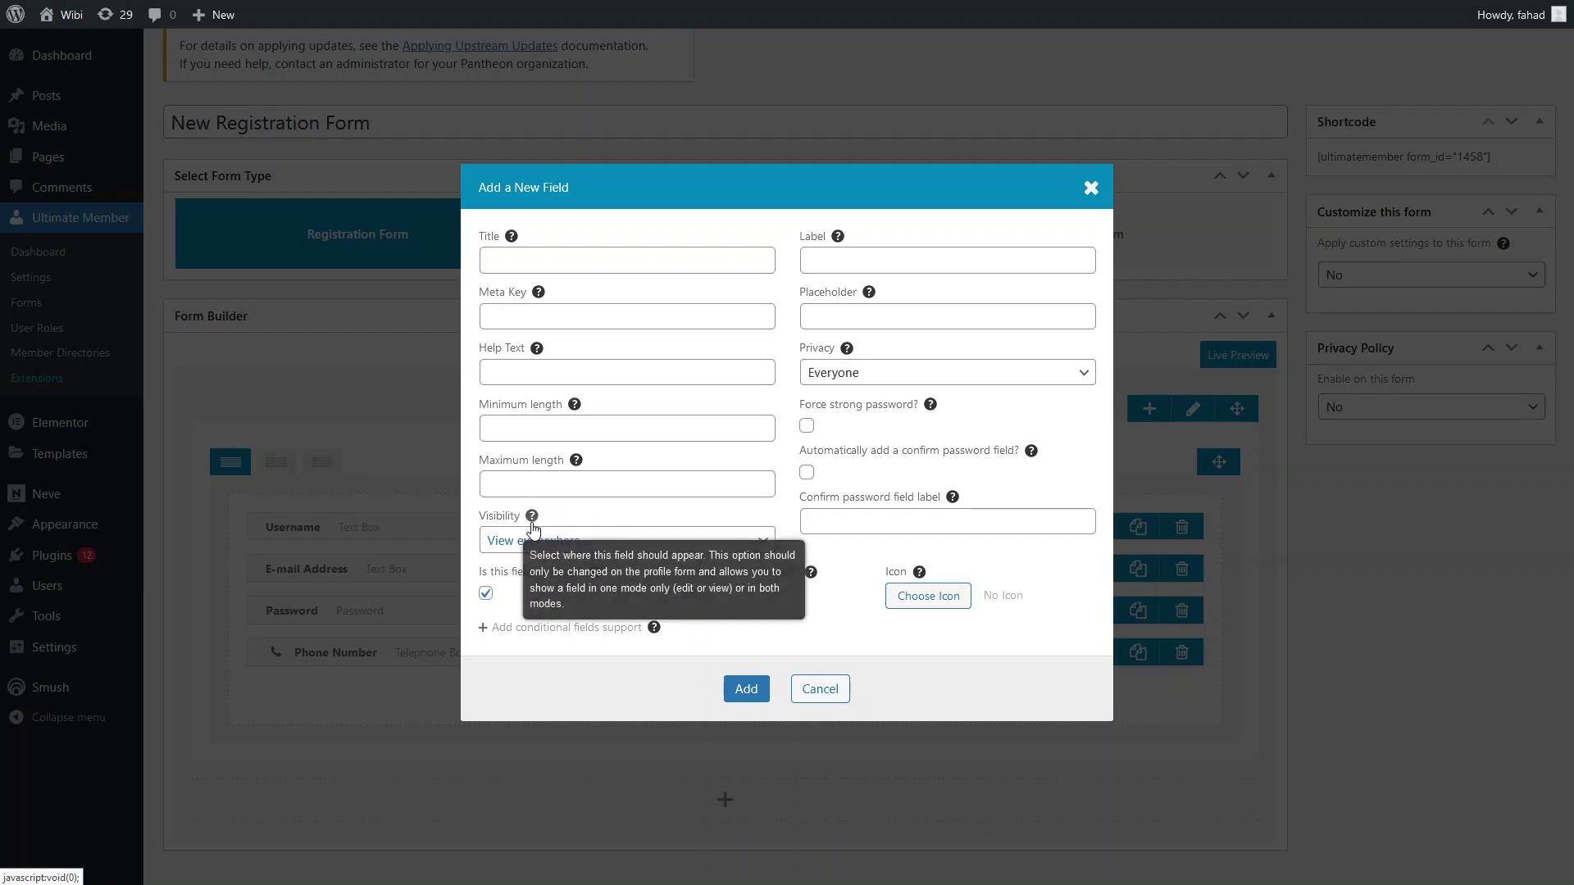
click(603, 540)
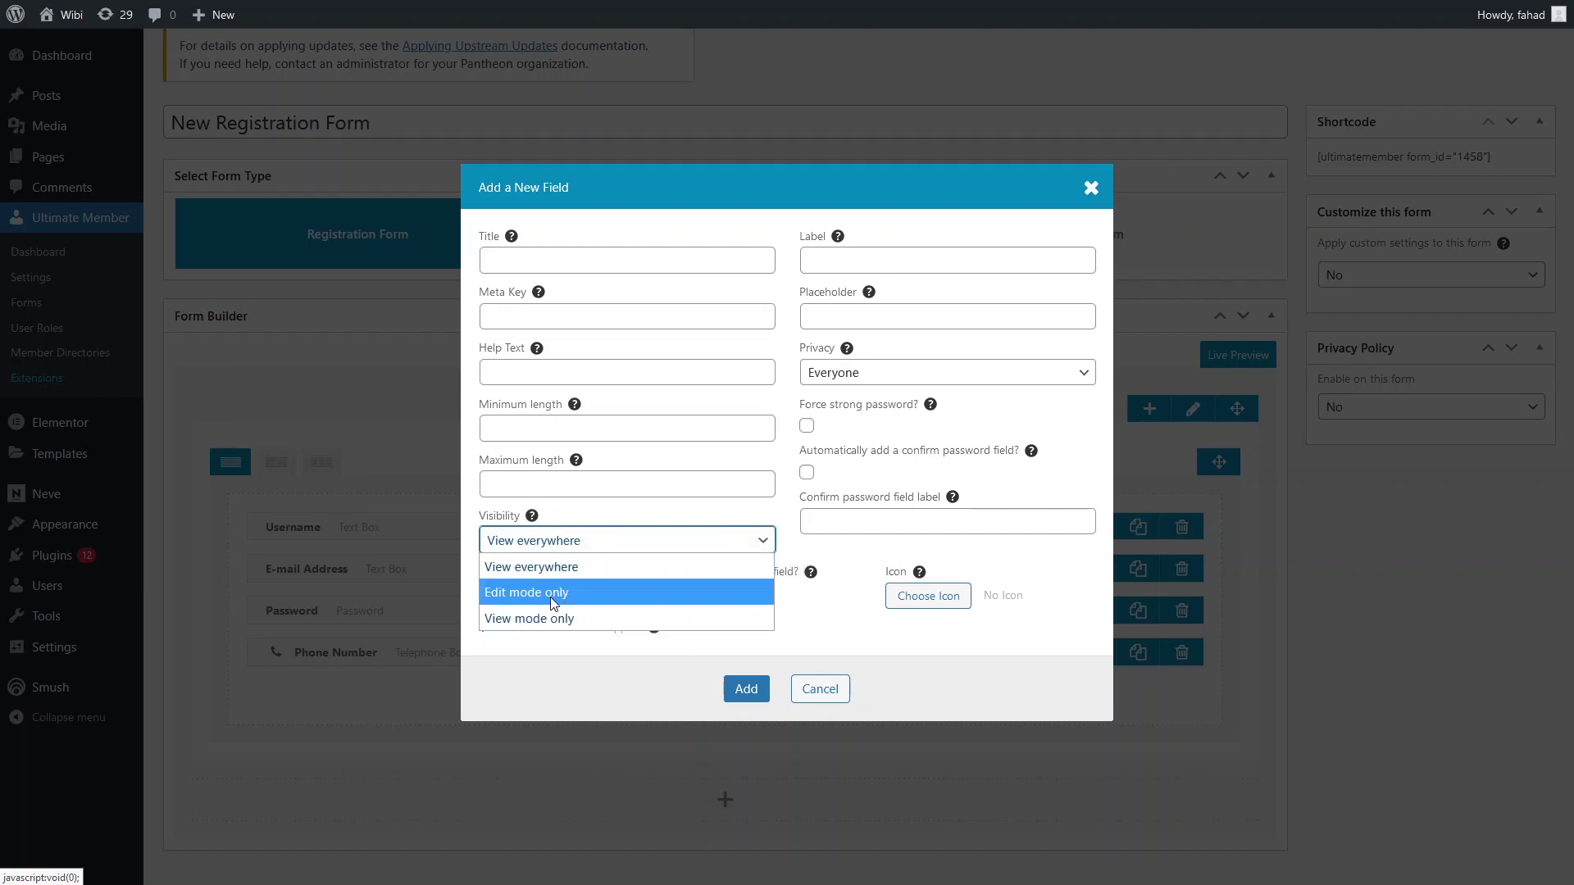
click(537, 636)
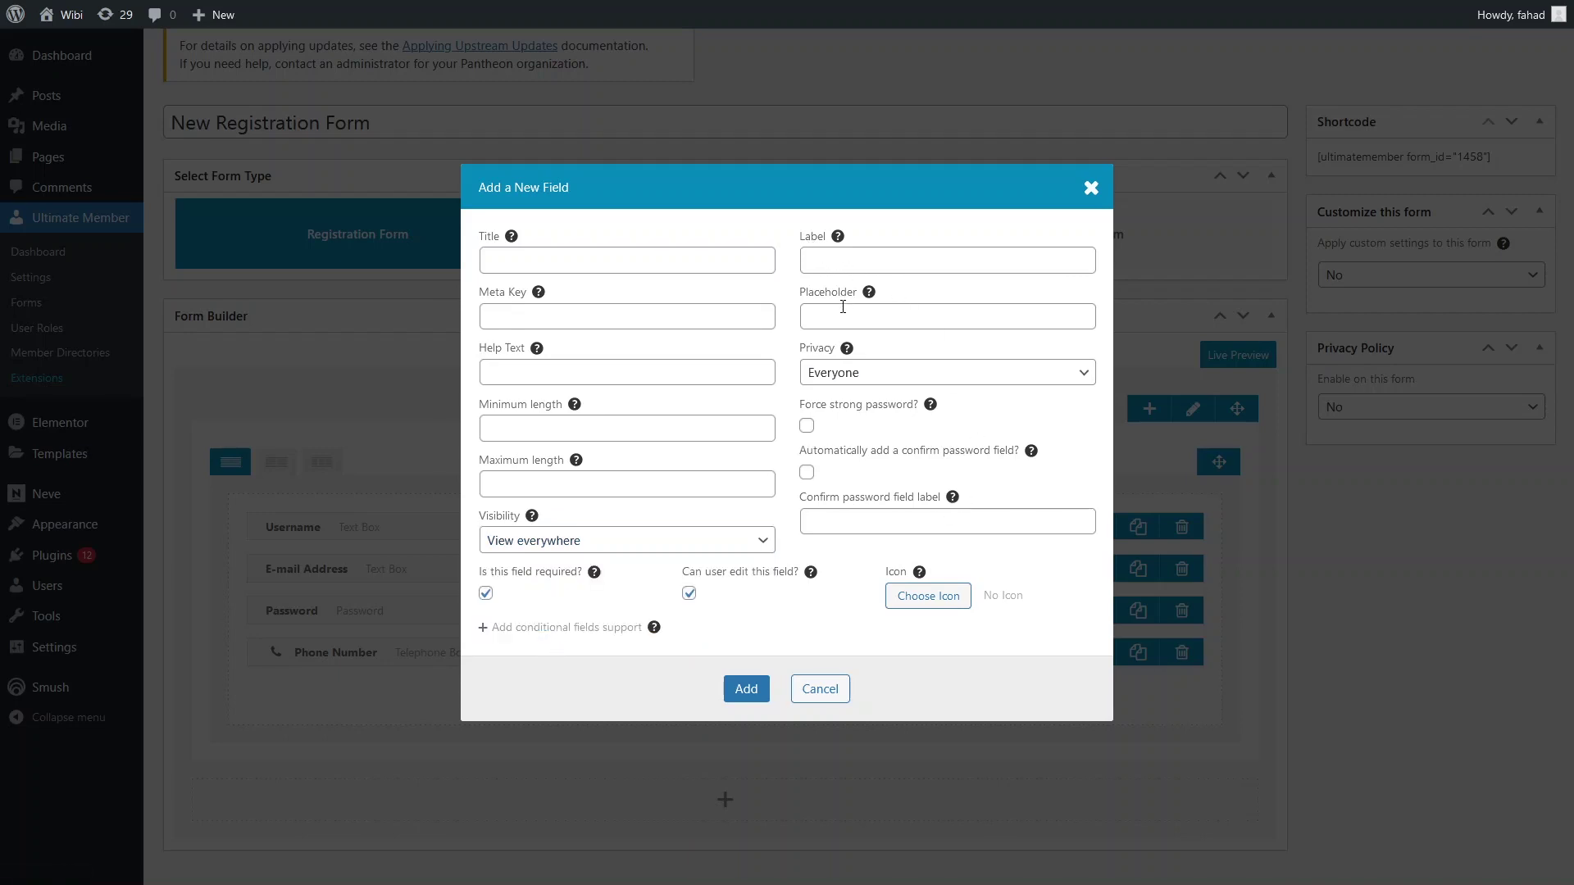
key(Tab)
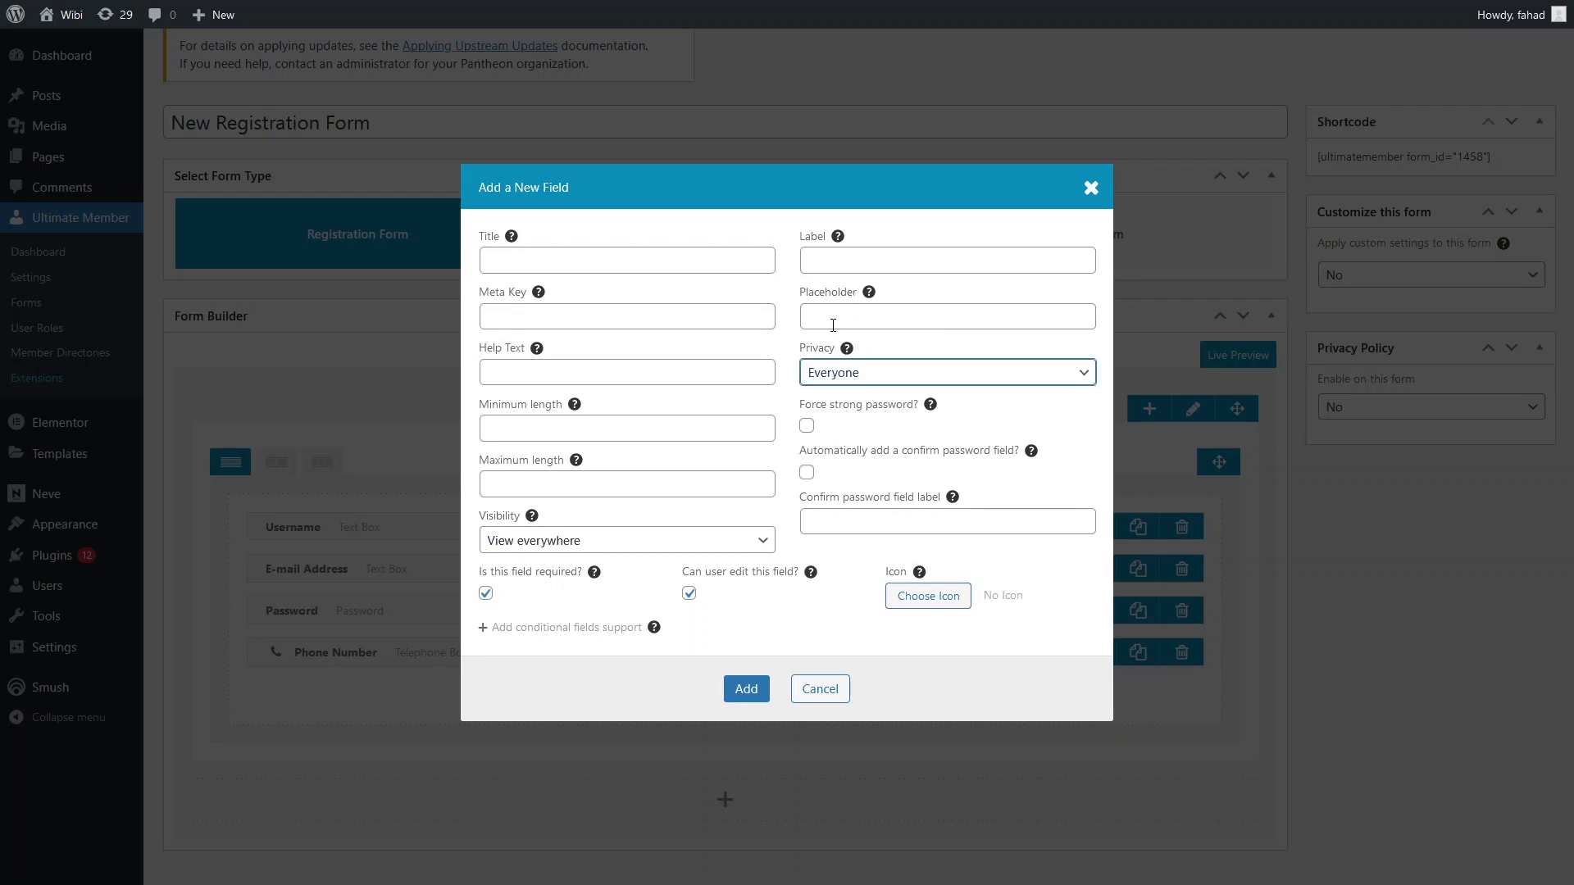
click(875, 366)
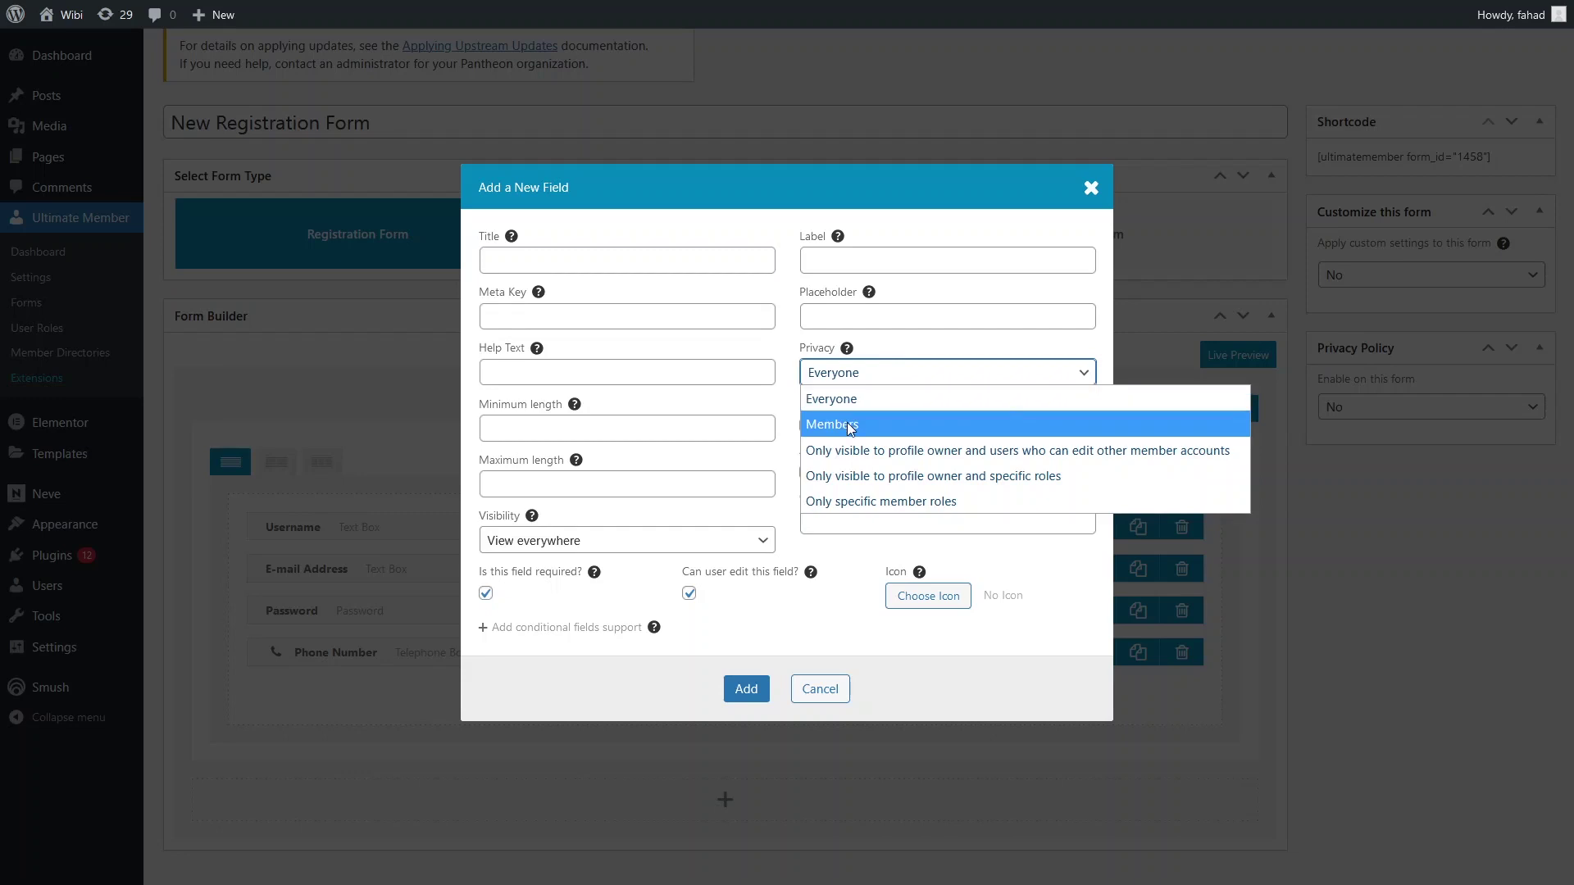
click(883, 398)
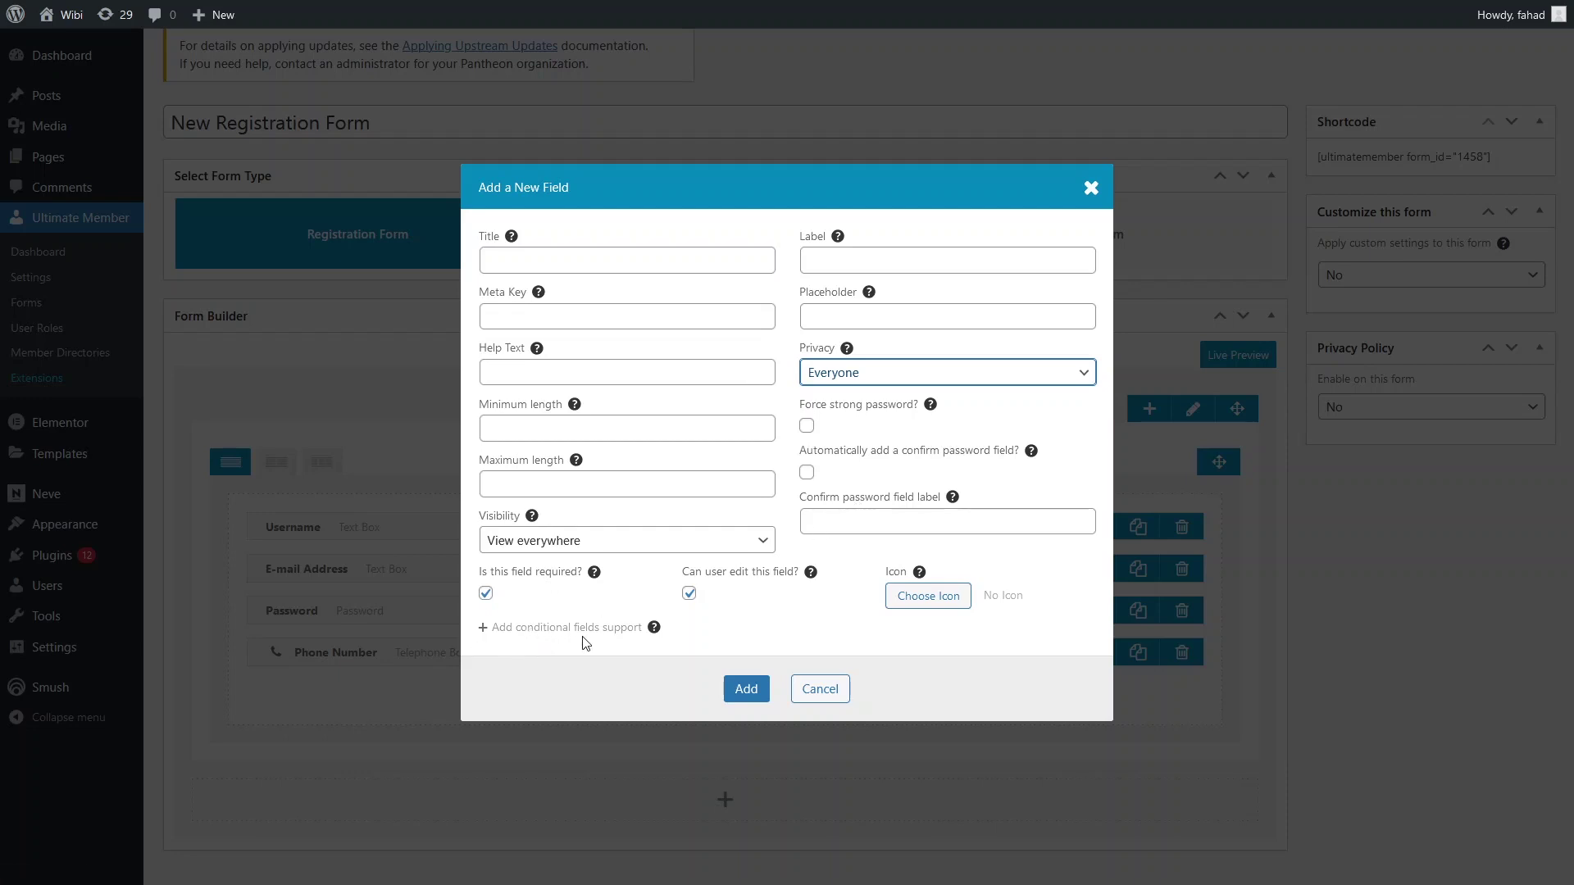
click(1091, 187)
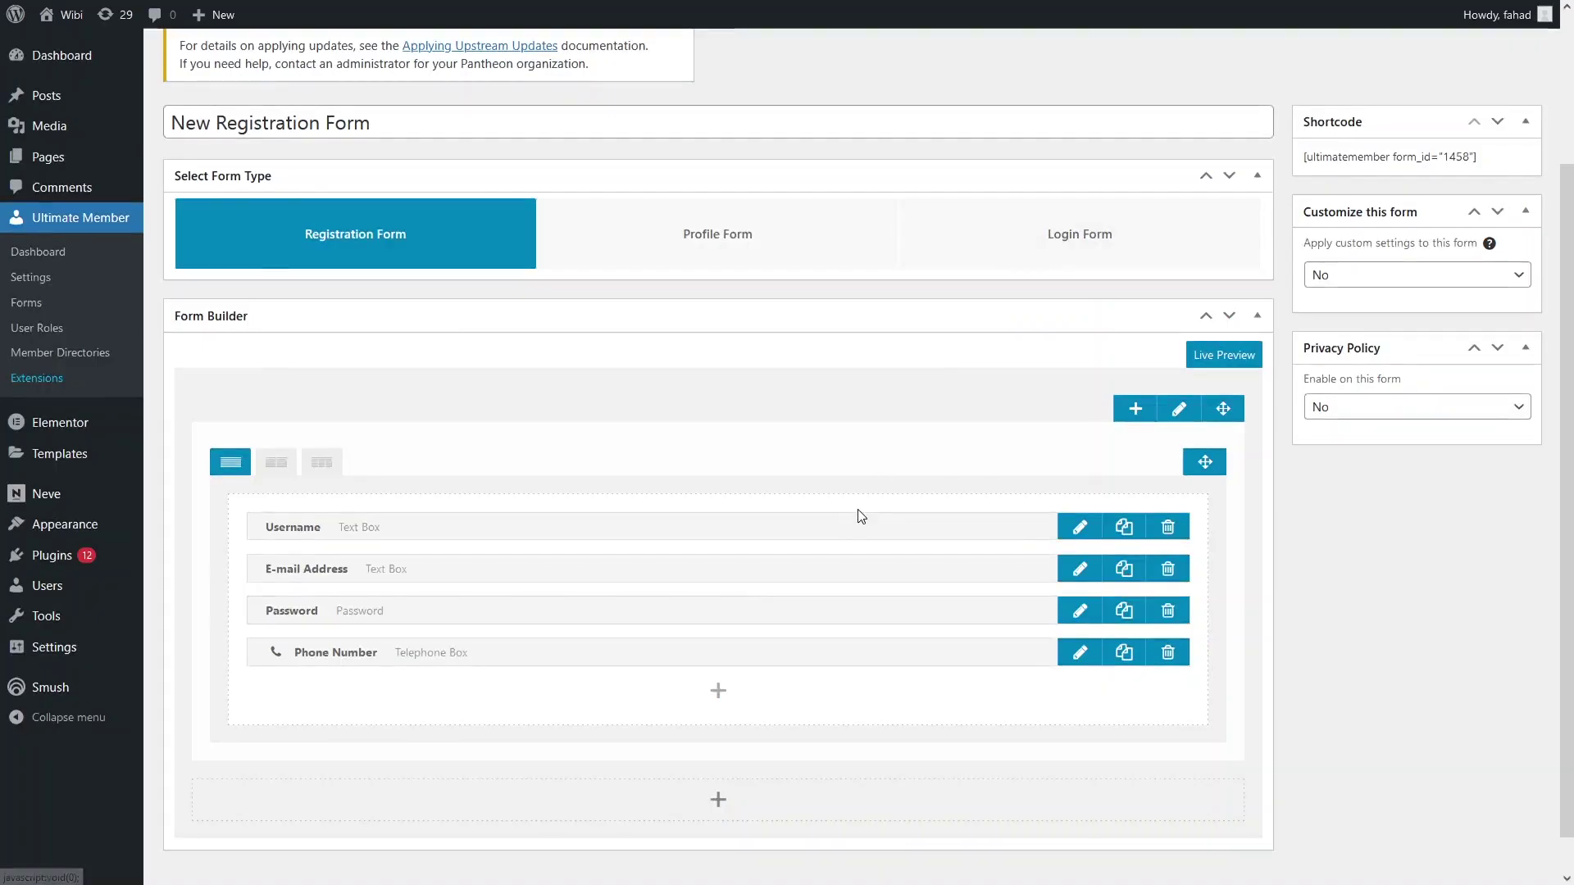
Examine the settings of a new custom Text Box field and close them without adding the field
click(710, 693)
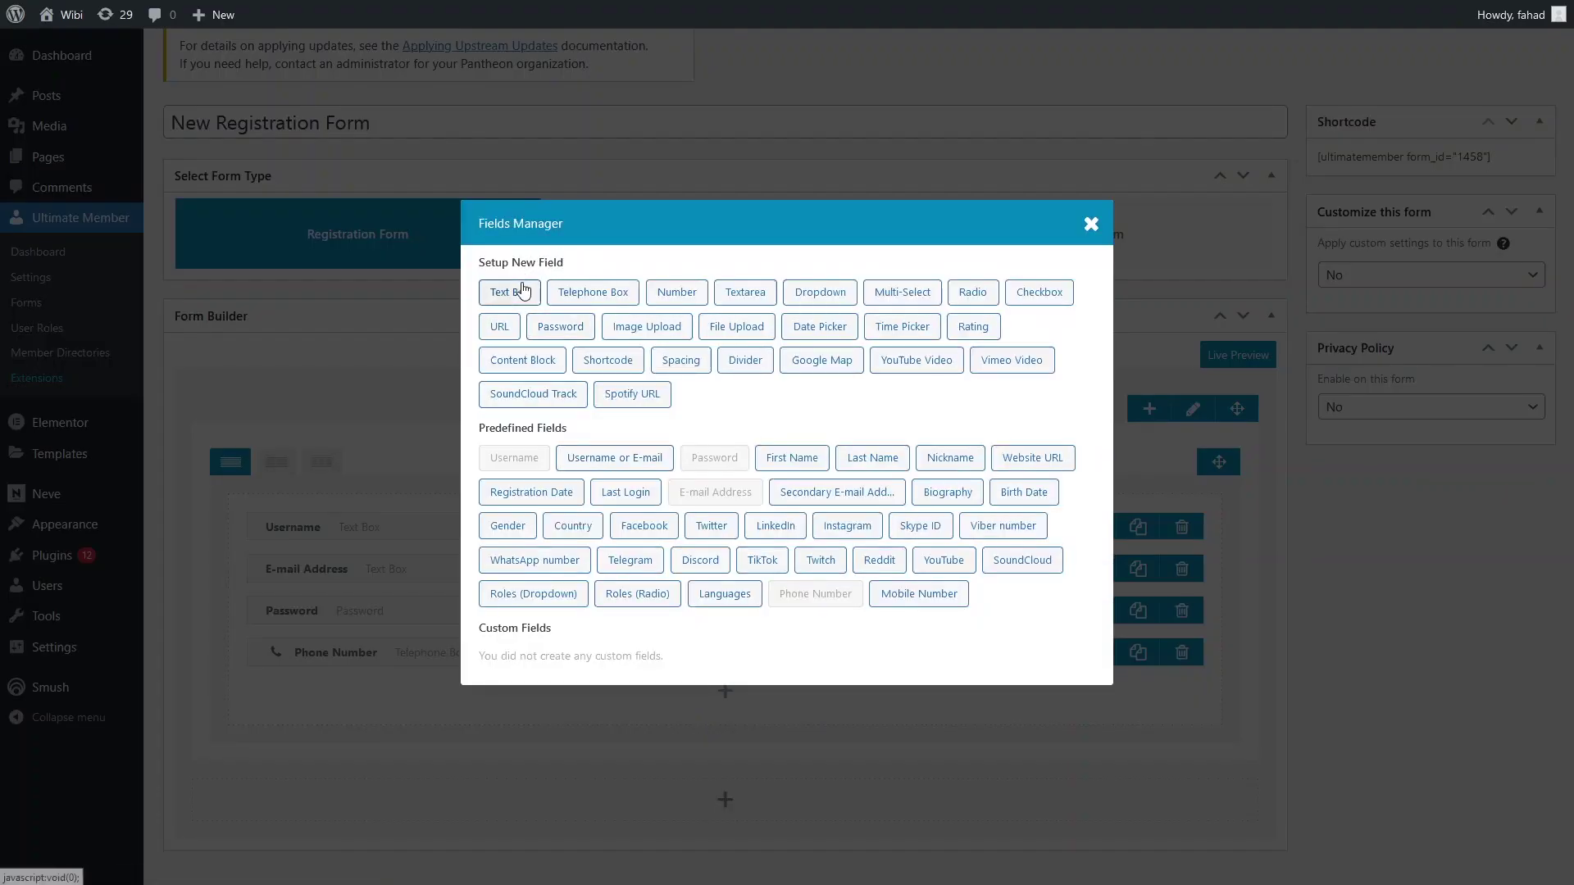
click(521, 289)
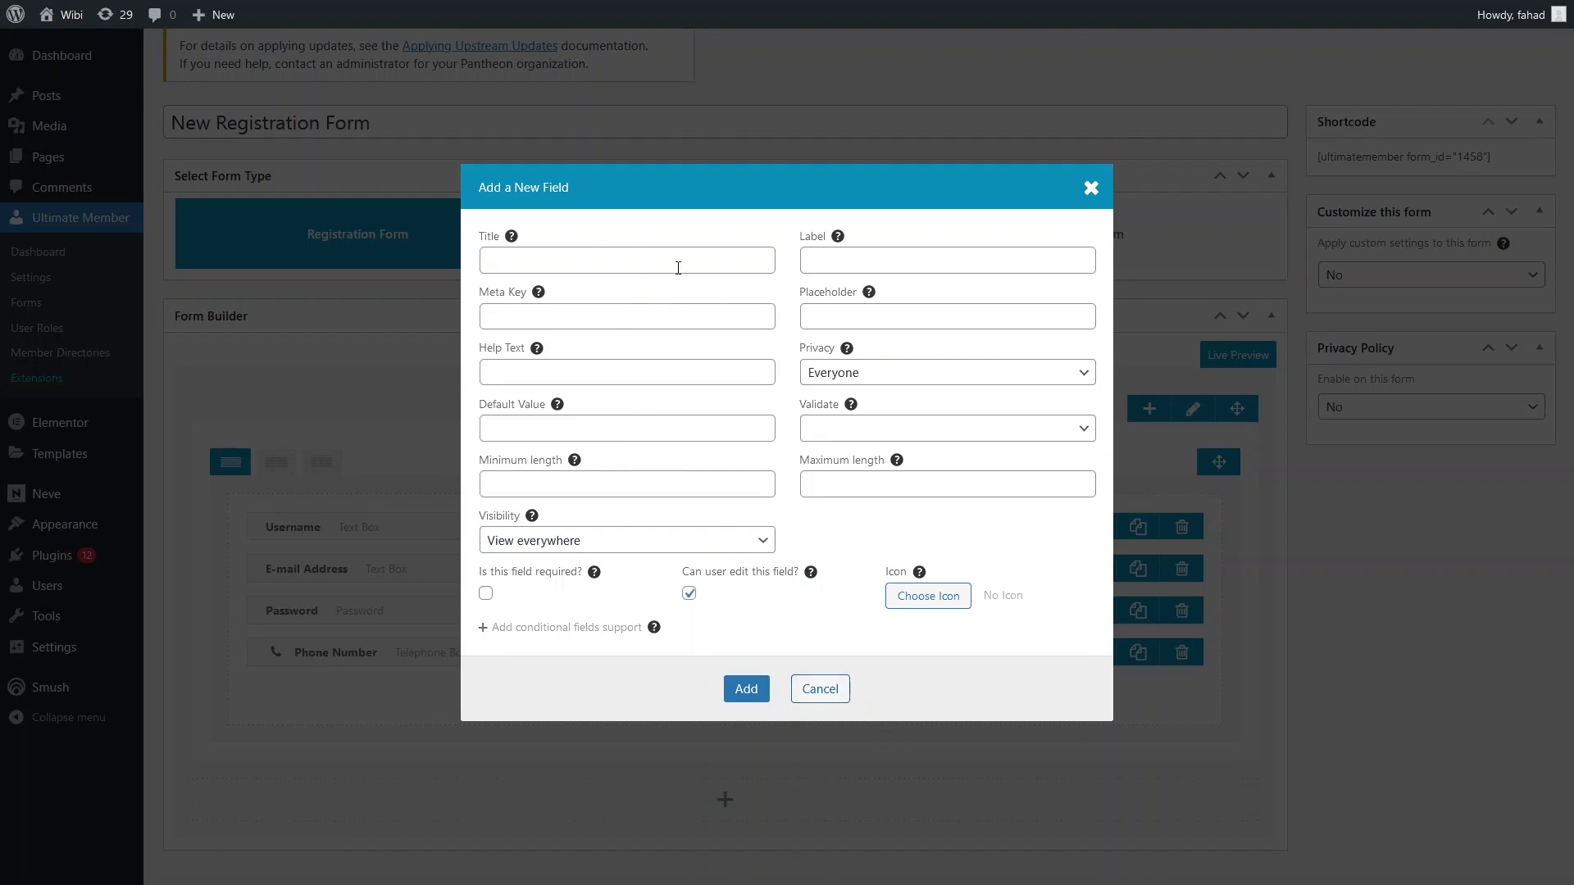
click(820, 688)
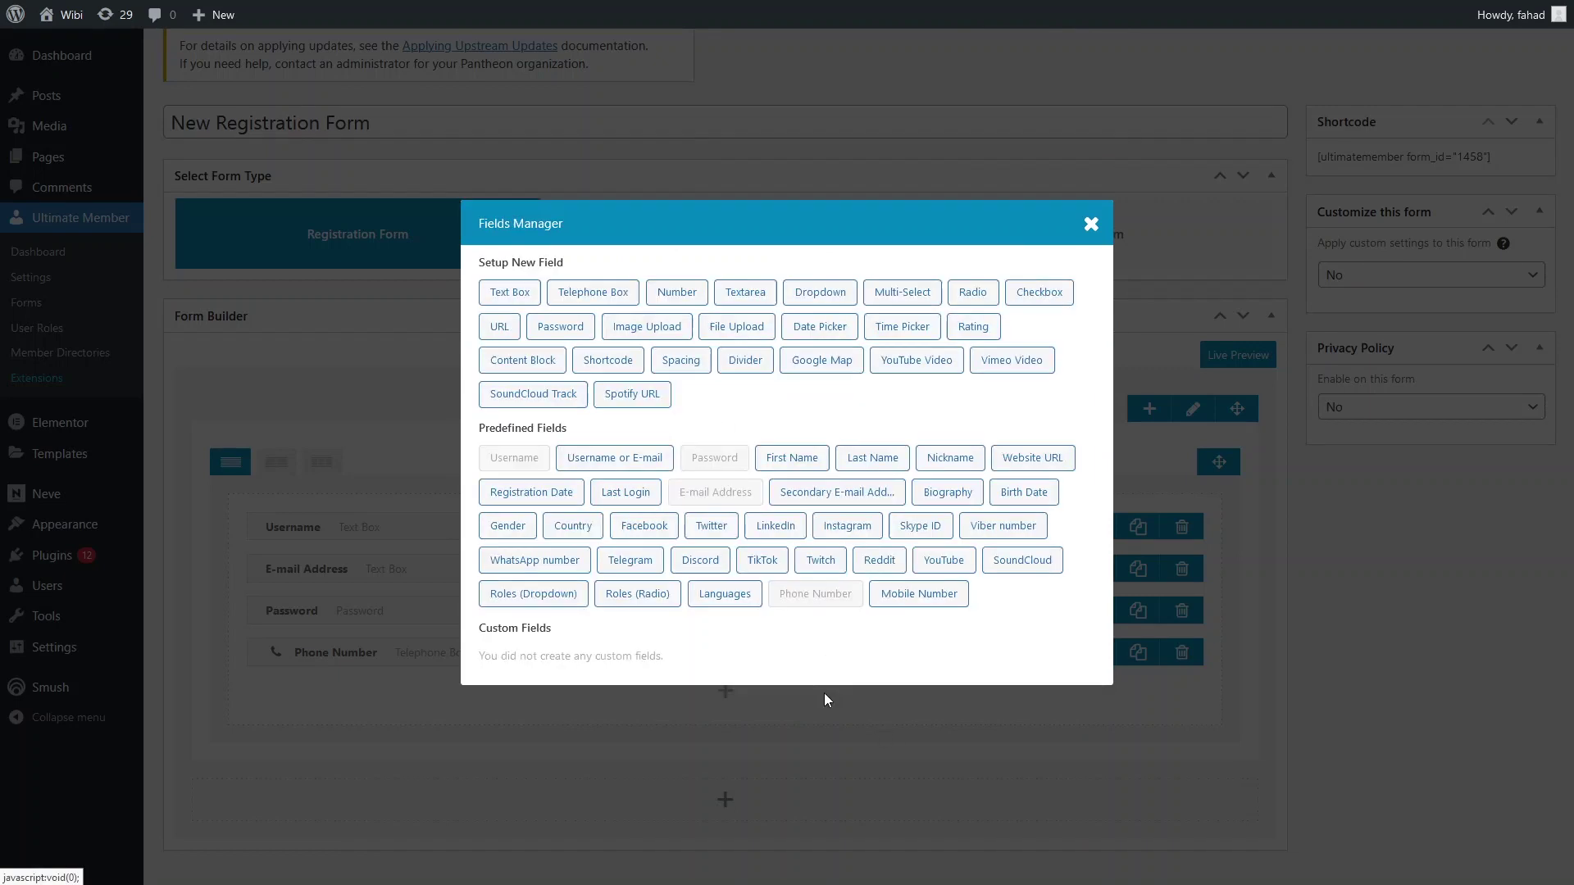
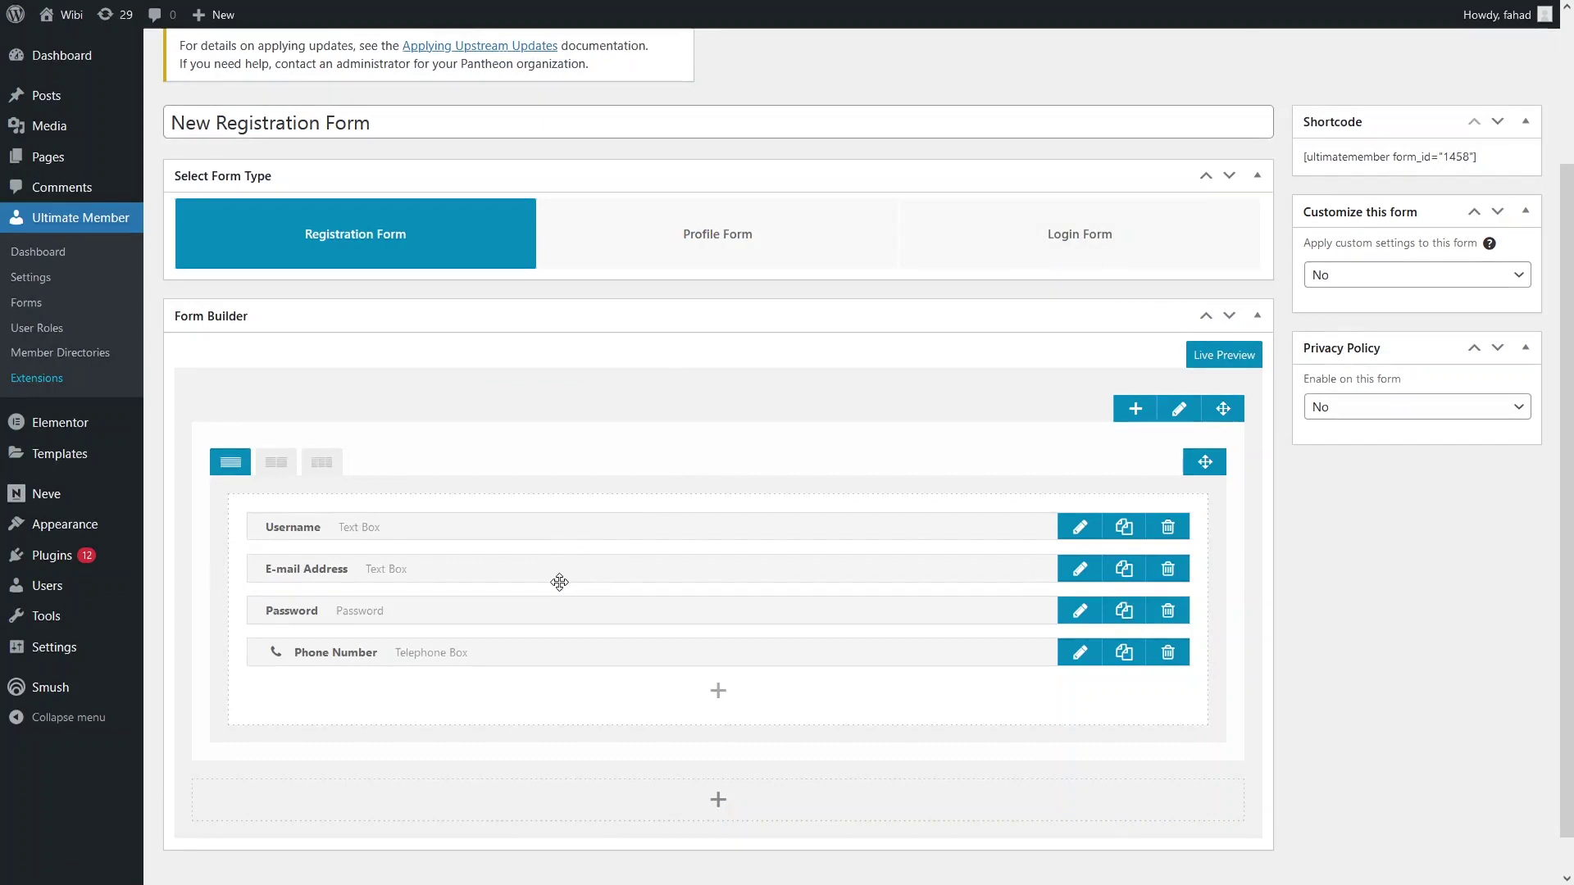
Check the choices for applying custom settings to this form and leave the setting at No
scroll(555, 579, down, 1)
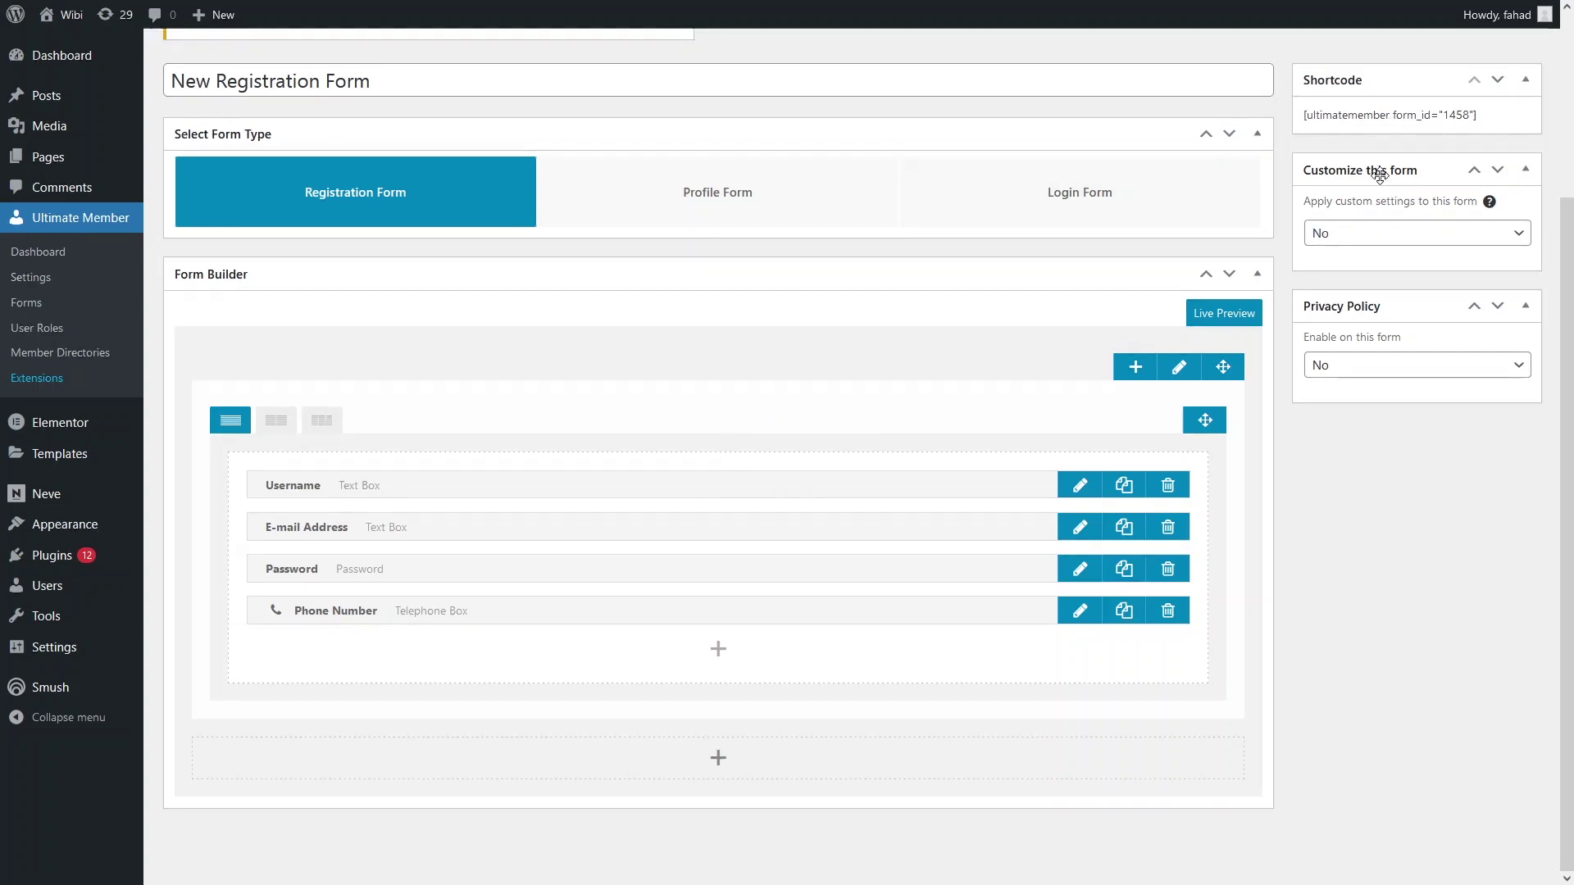
click(1440, 232)
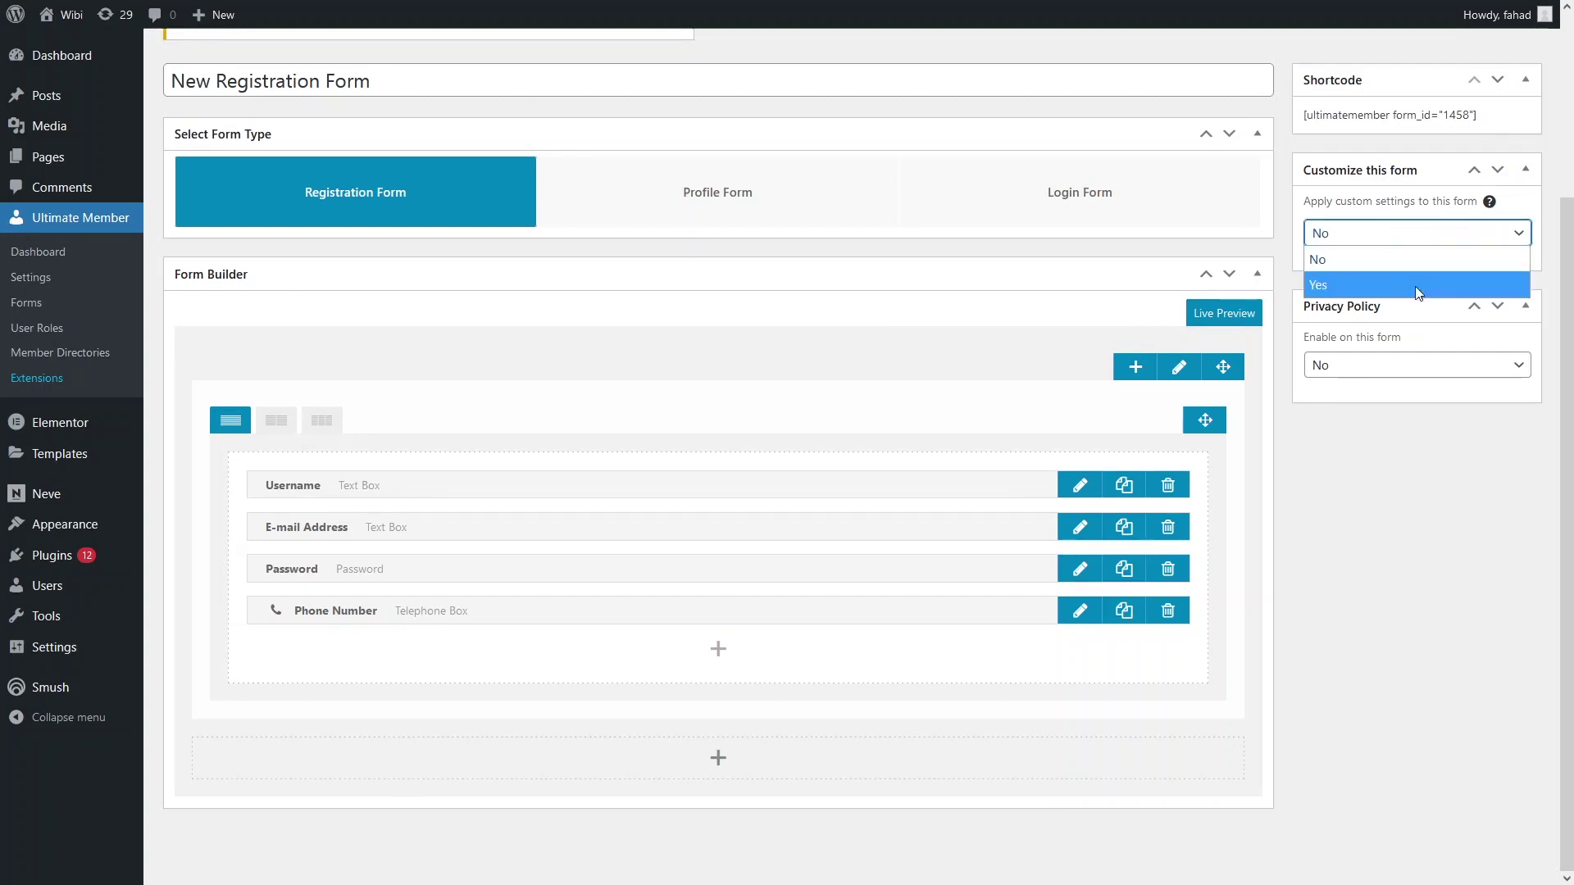
click(1410, 409)
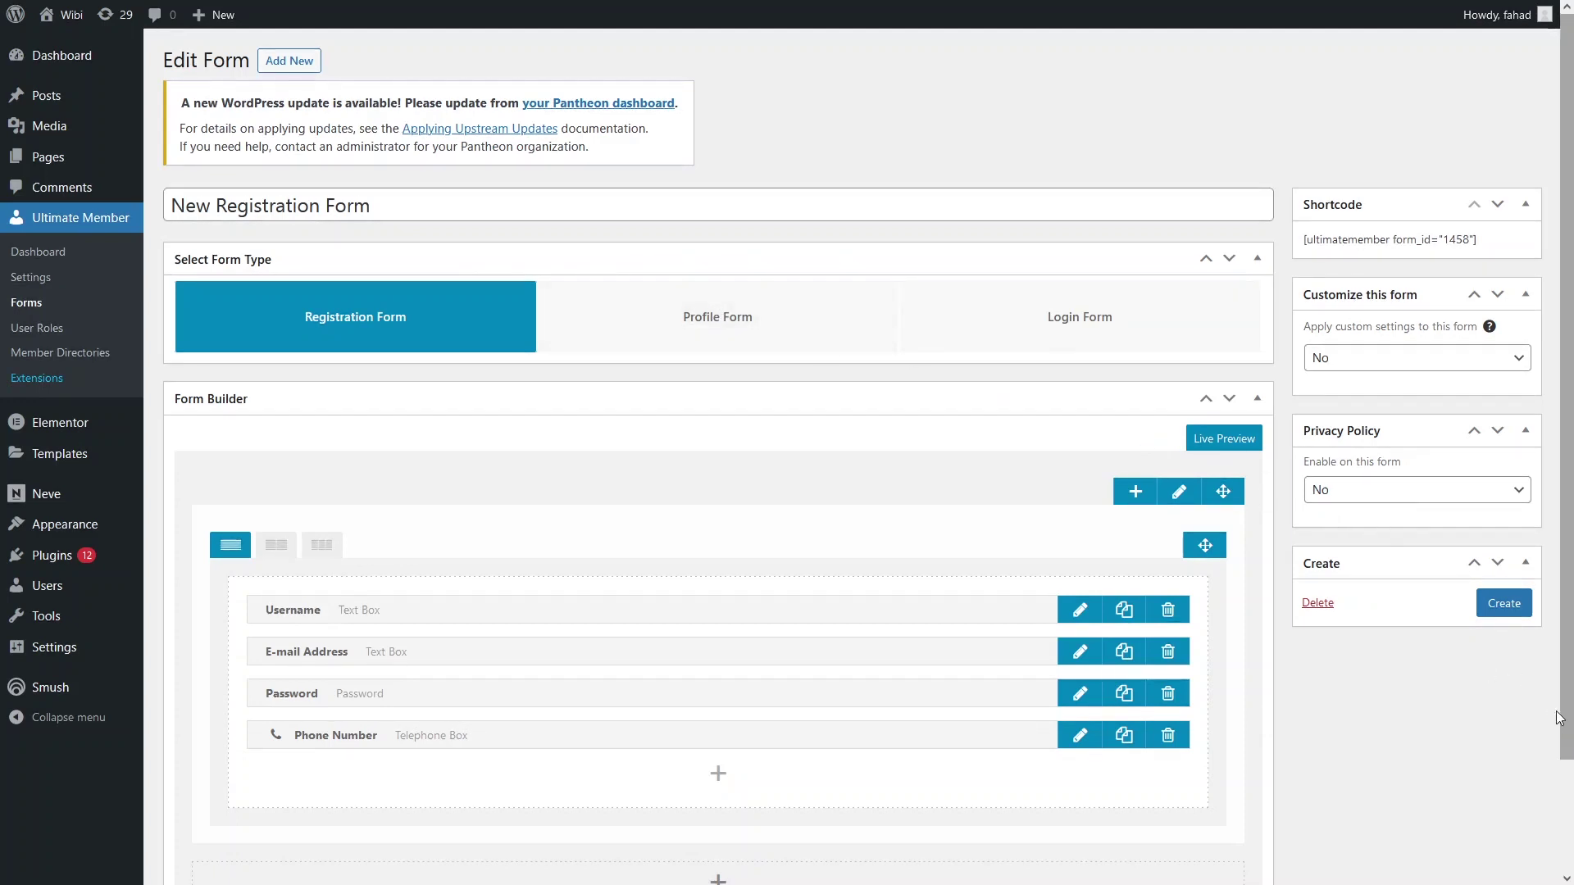
Create the New Registration Form with its current fields and save it once more as an update
click(1511, 606)
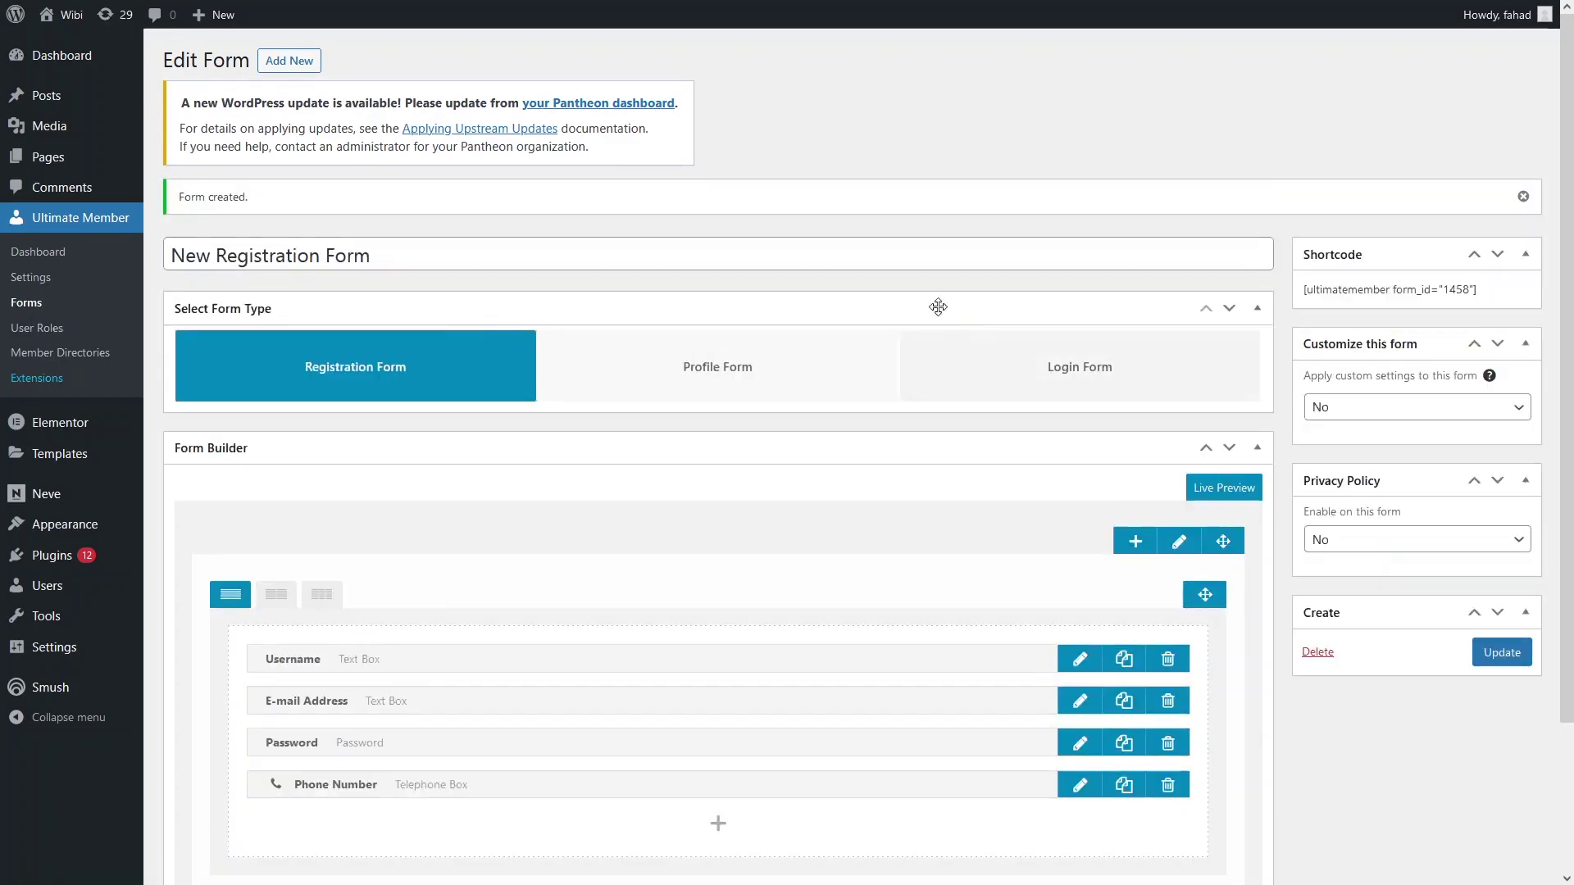
drag(249, 197, 179, 197)
scroll(418, 432, down, 3)
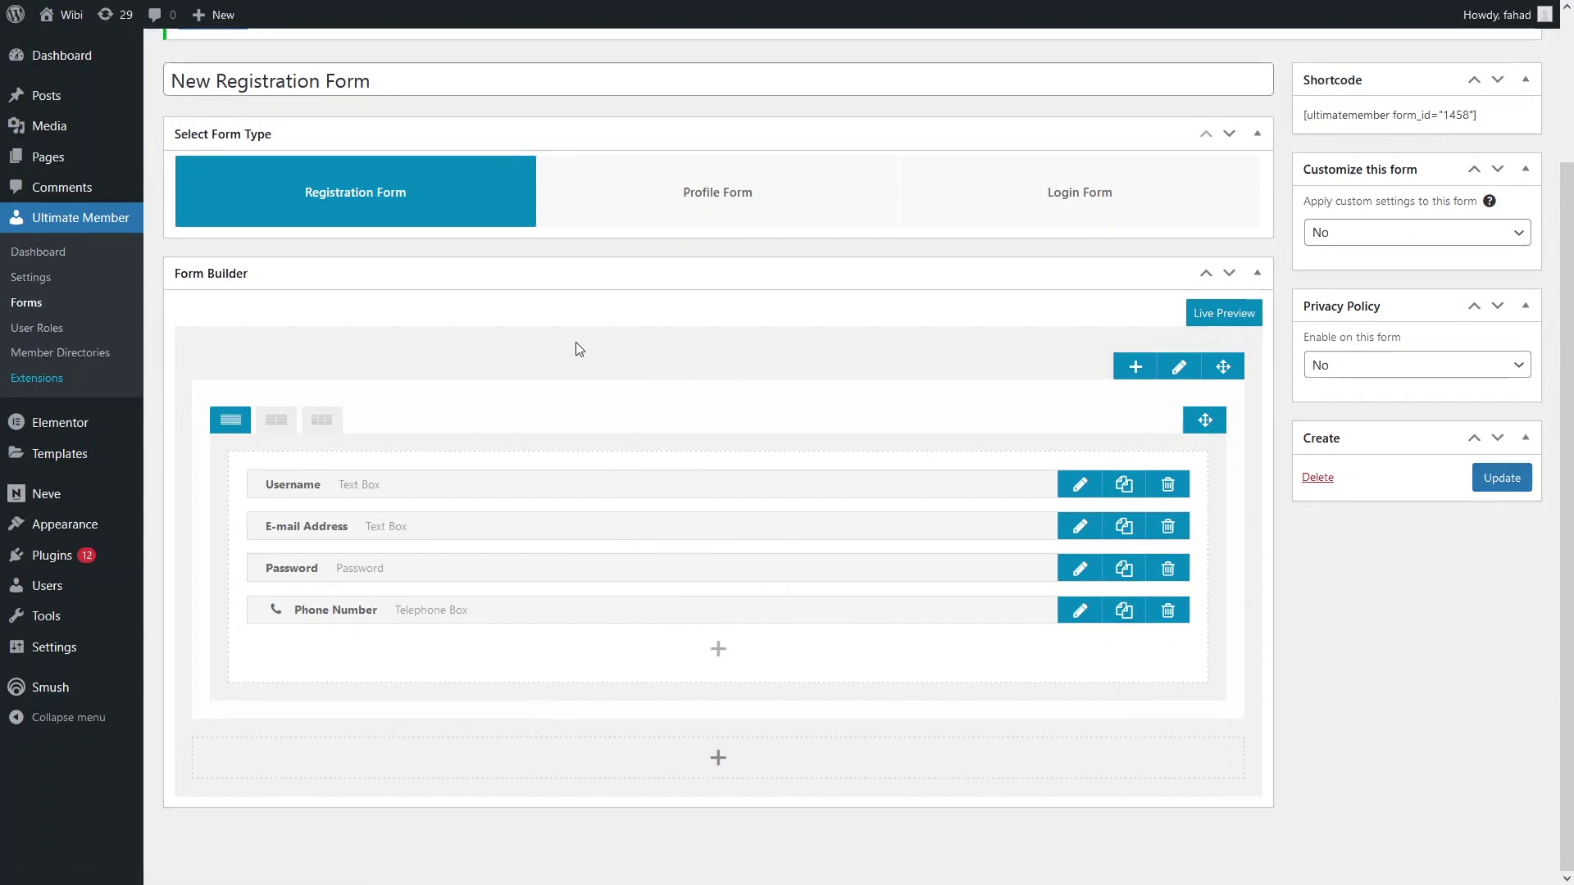
click(1494, 483)
Copy the shortcode of New Registration Form from the list of Ultimate Member forms
click(34, 307)
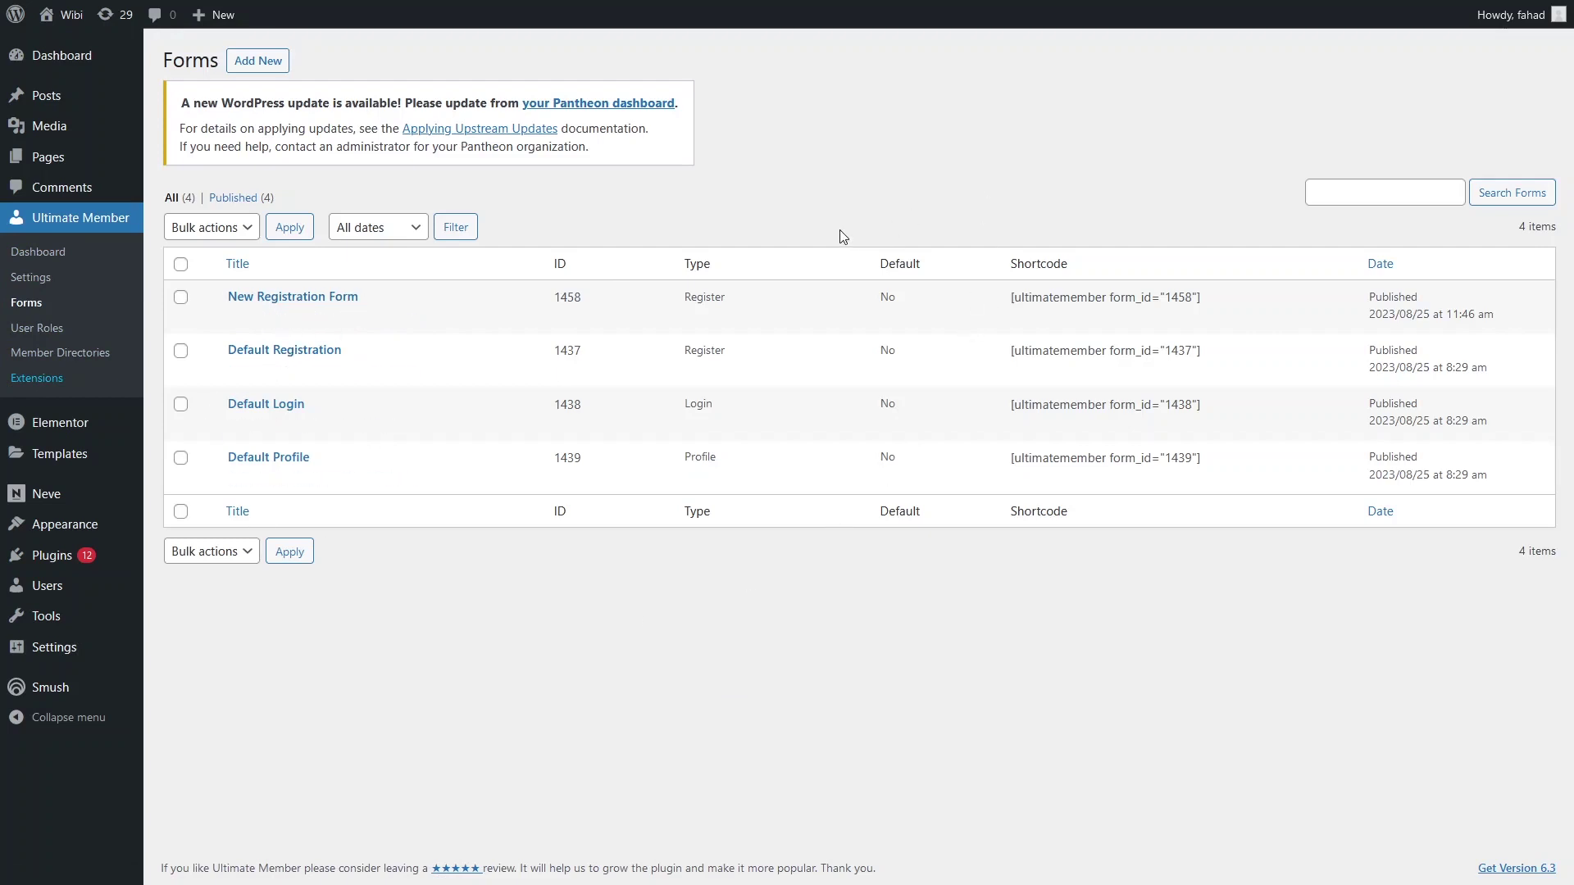
drag(1007, 303, 1212, 303)
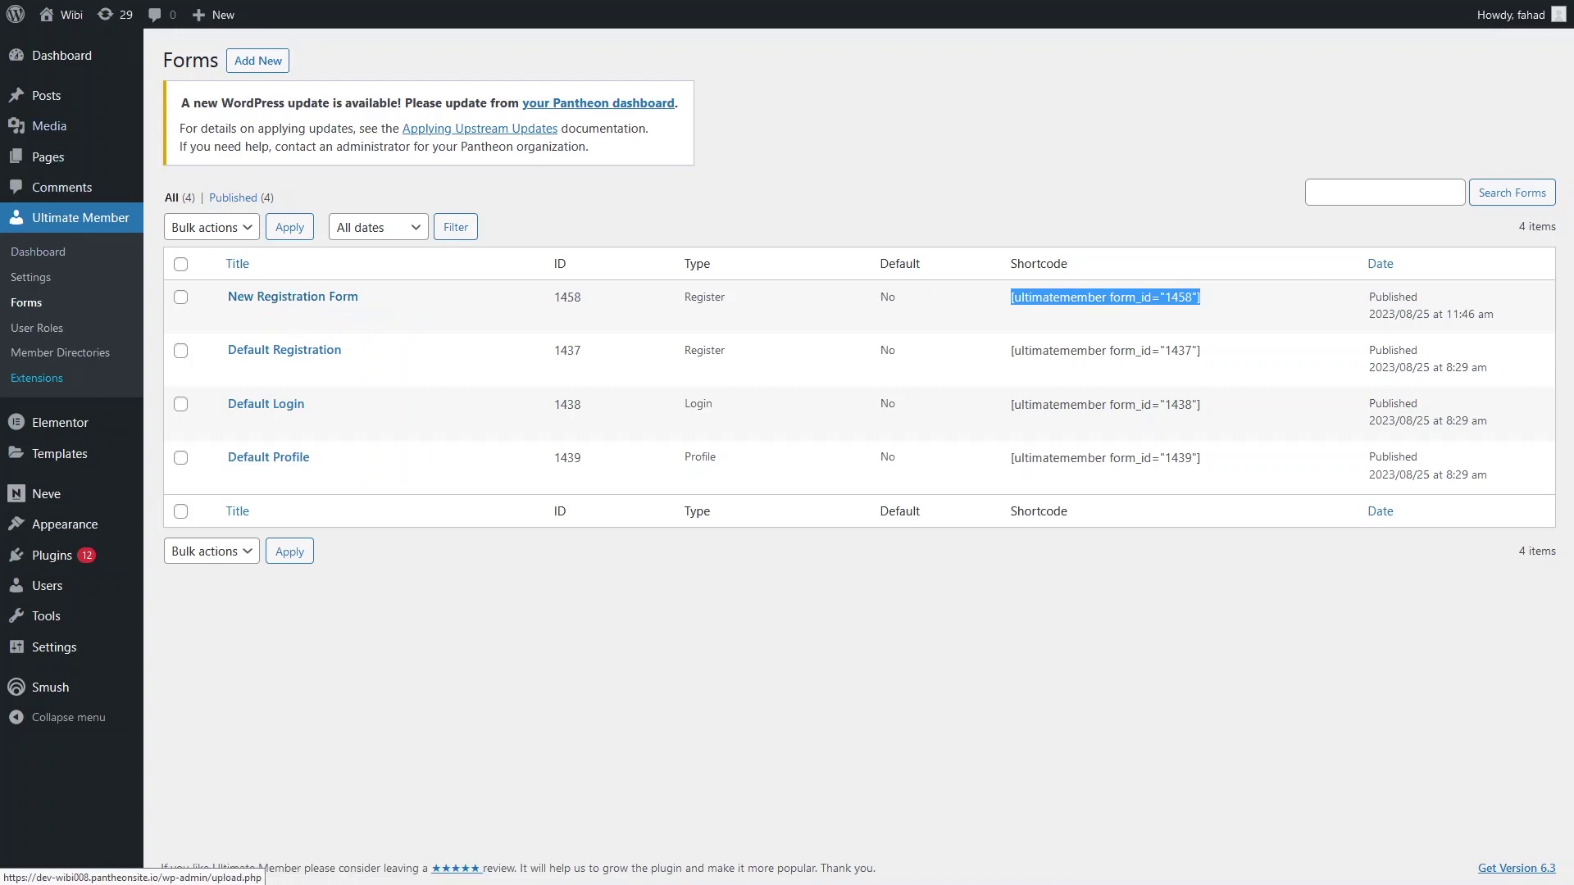
Start a new WordPress page and title it "Registration"
mouse_move(46, 165)
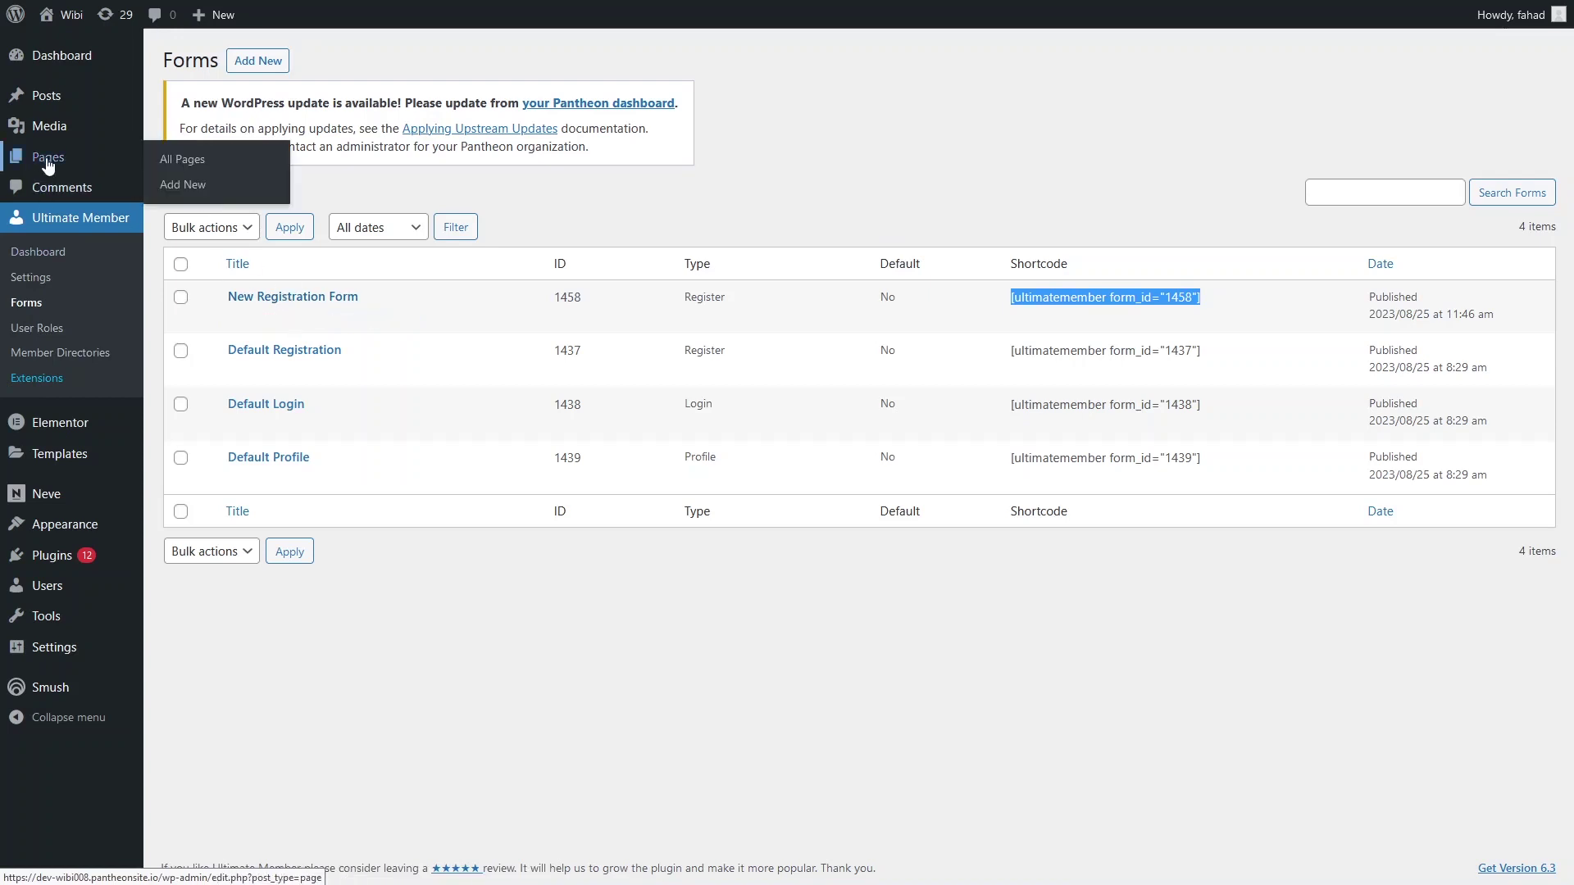
click(168, 162)
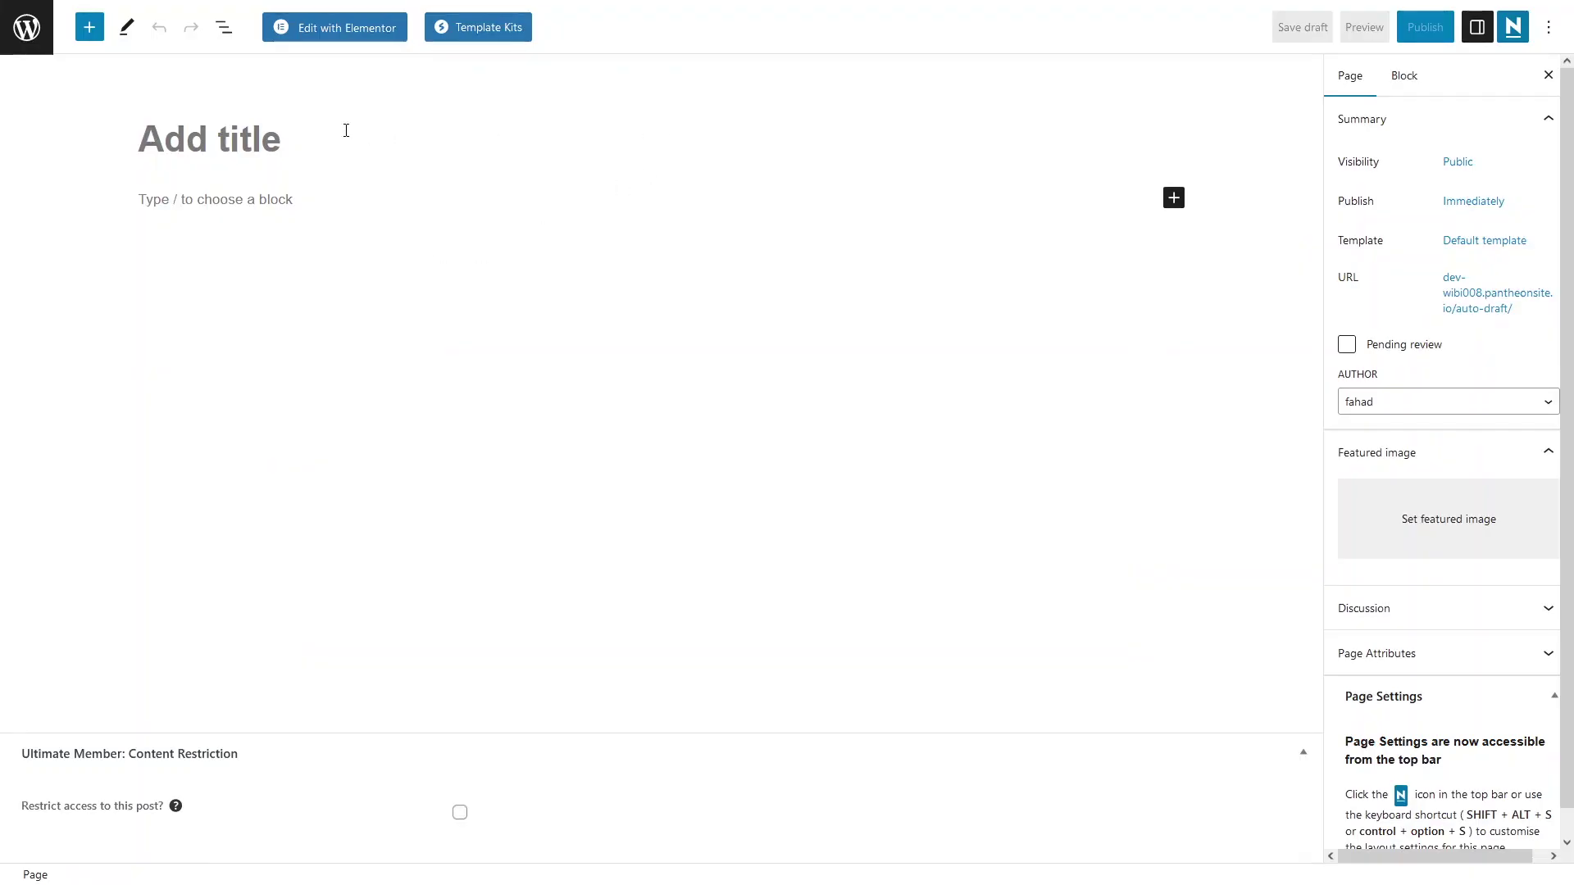
text(Registration)
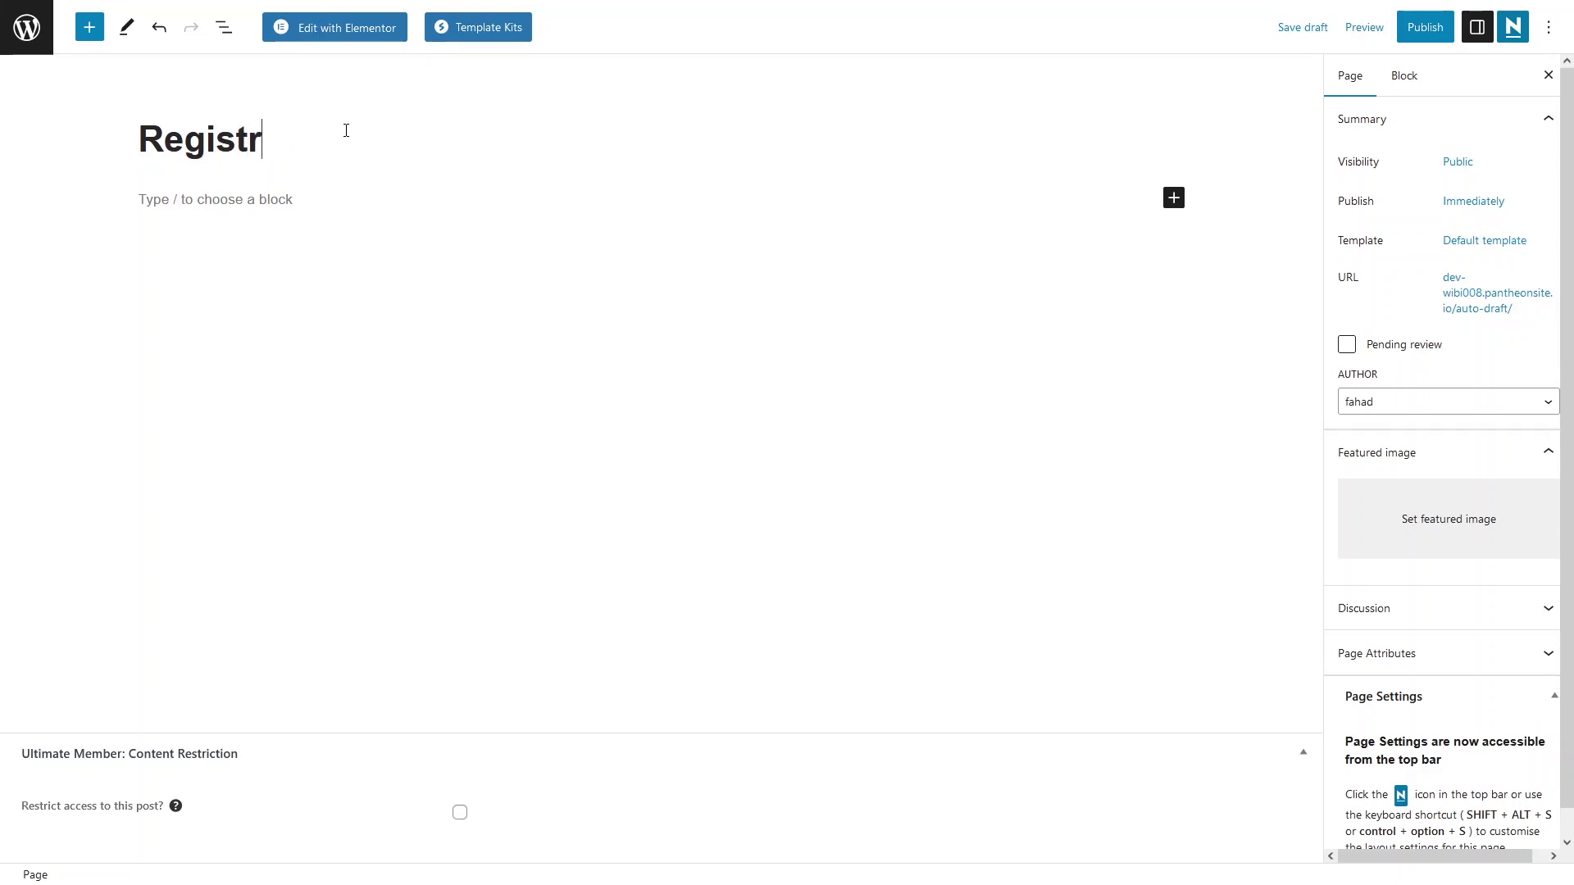
Insert a Shortcode block below the page title containing [ultimatemember form_id="1458"]
click(258, 207)
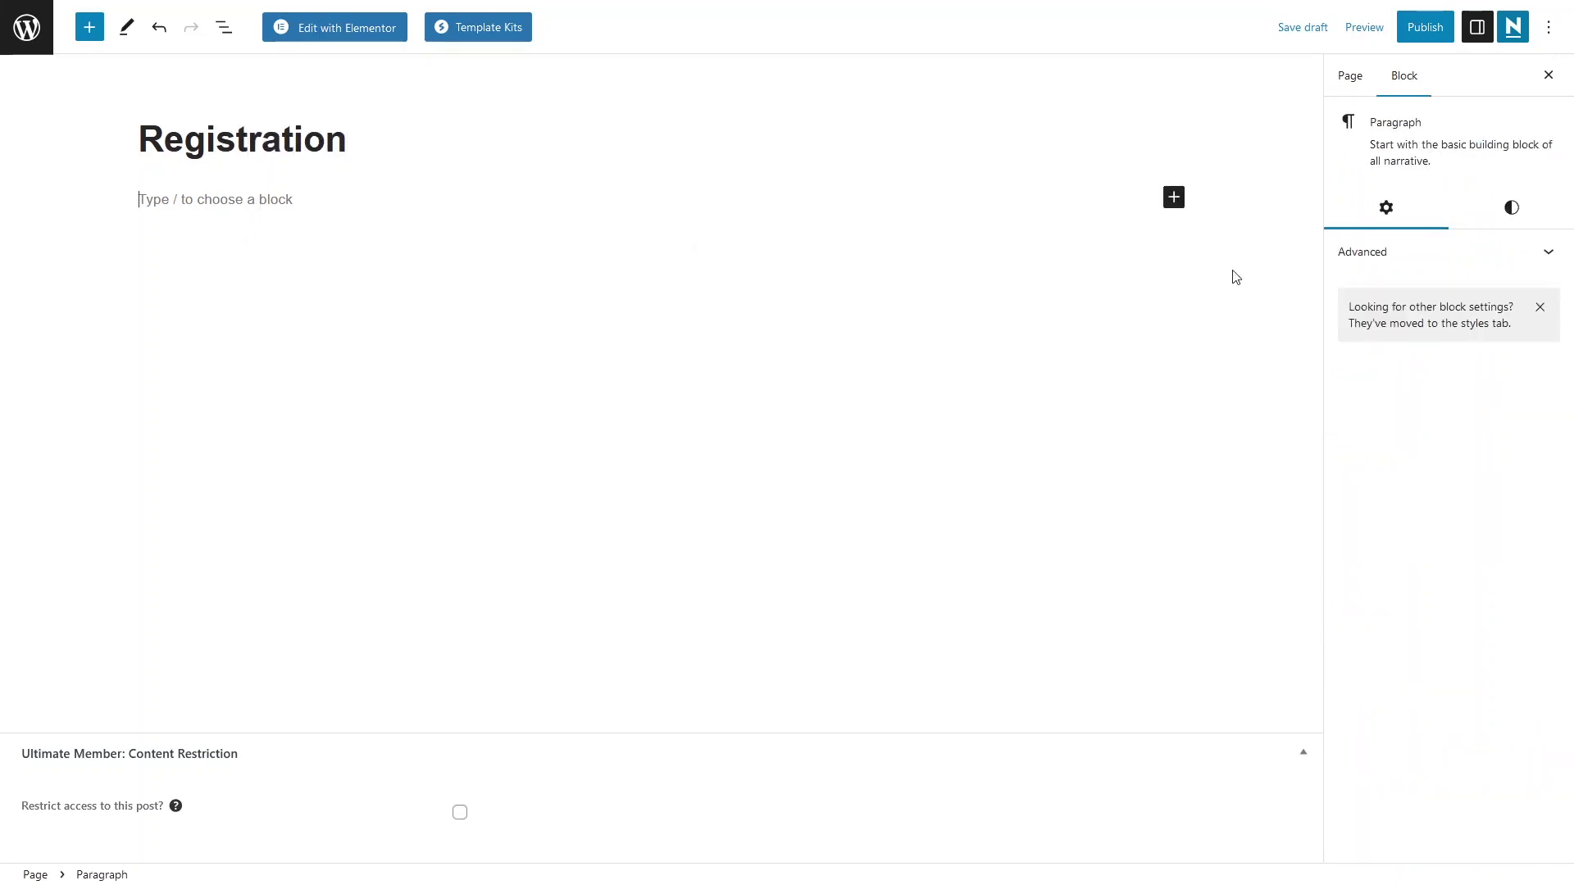
click(1174, 199)
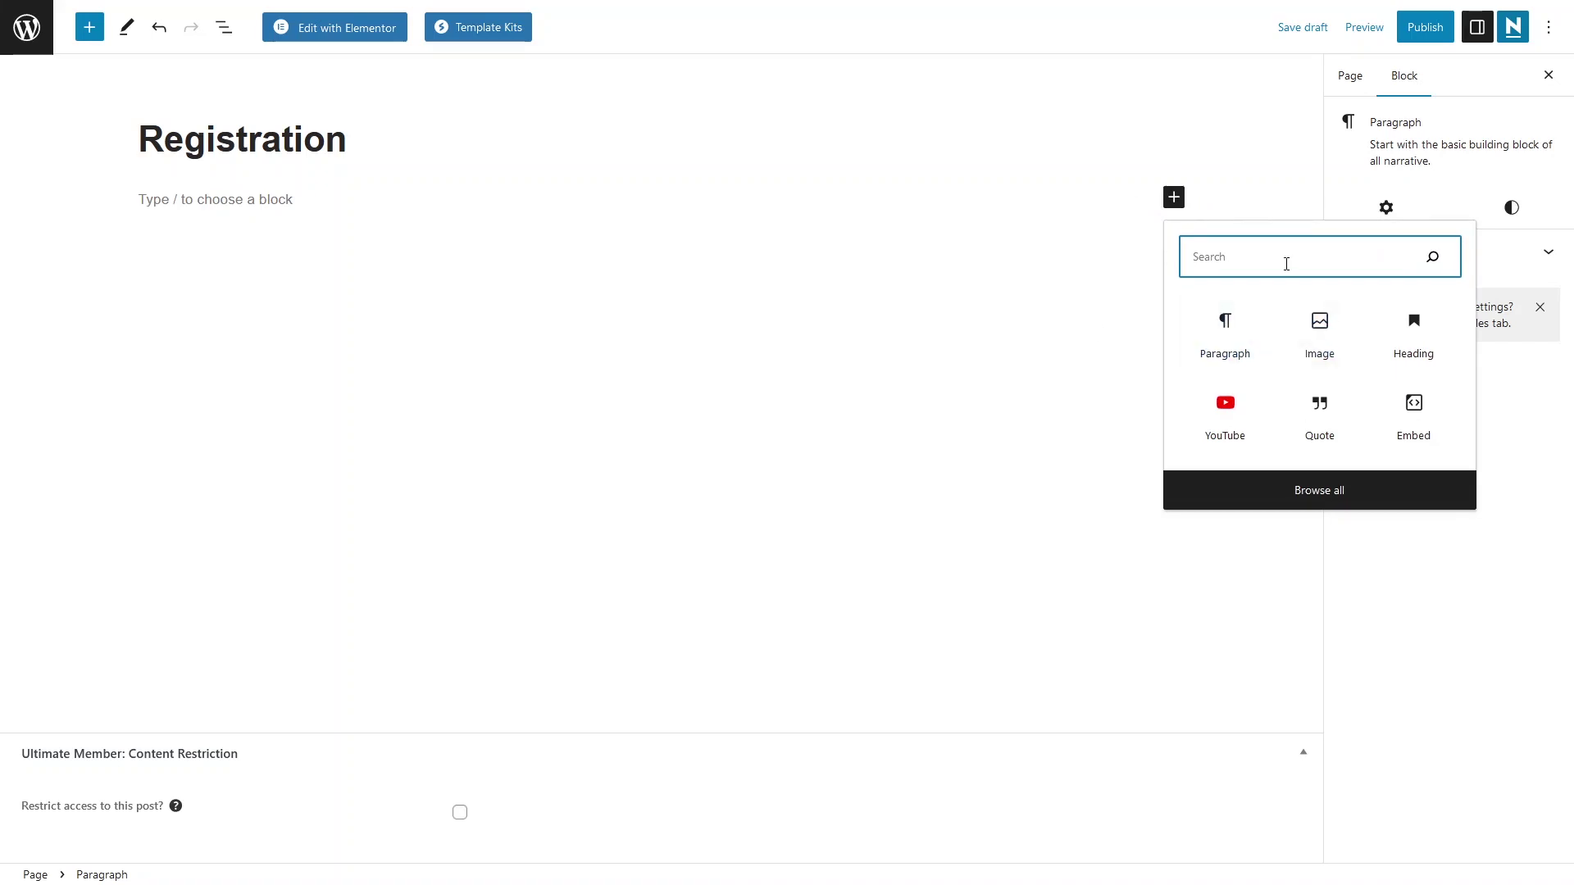
text(short)
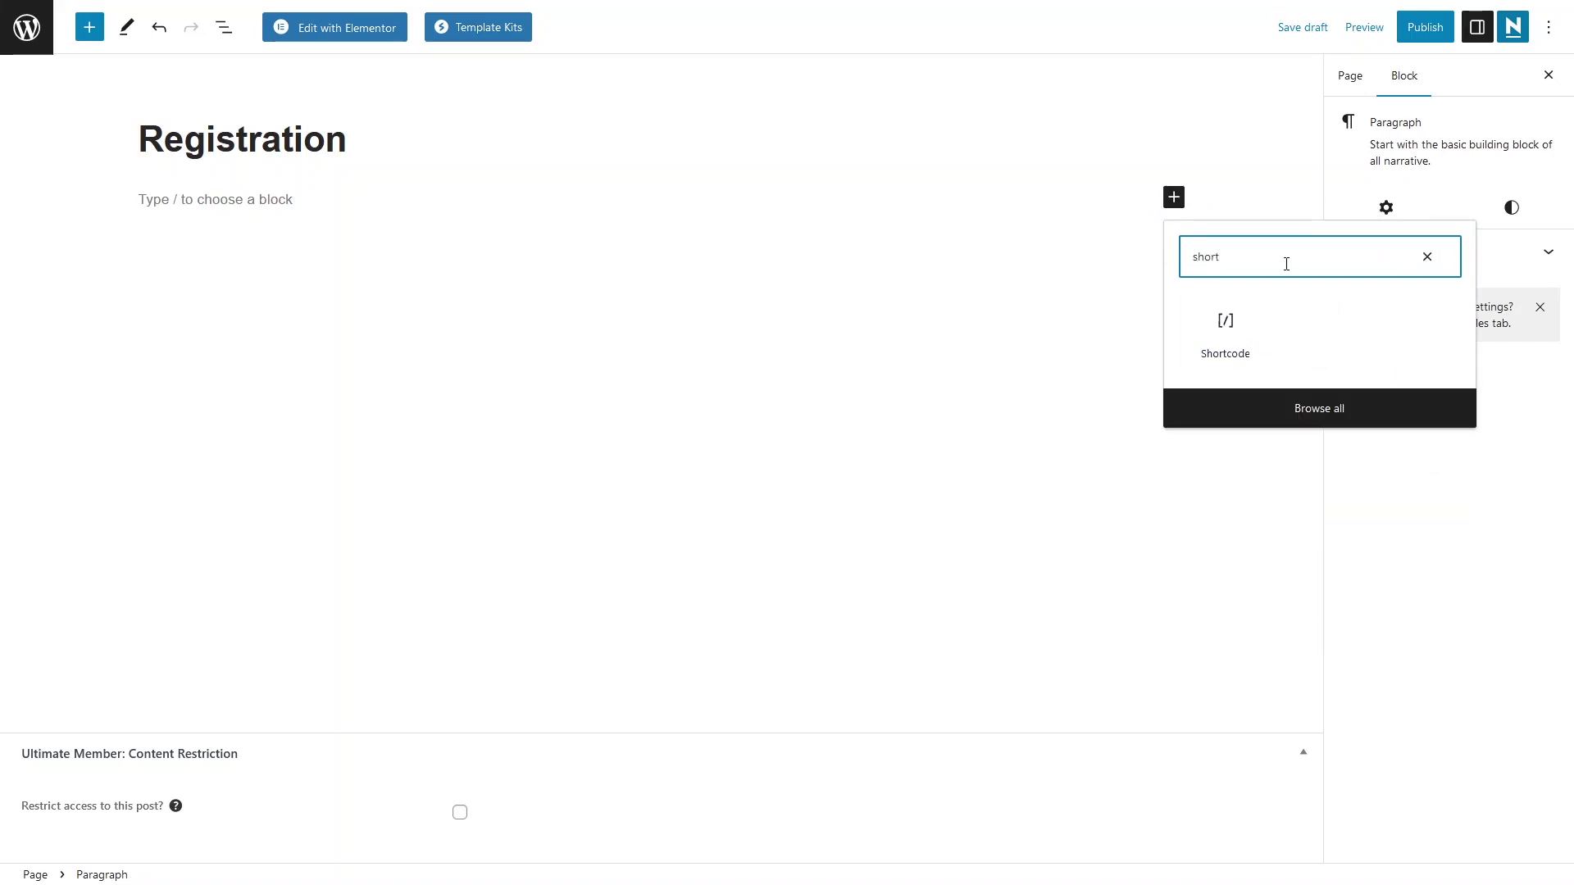
click(1234, 340)
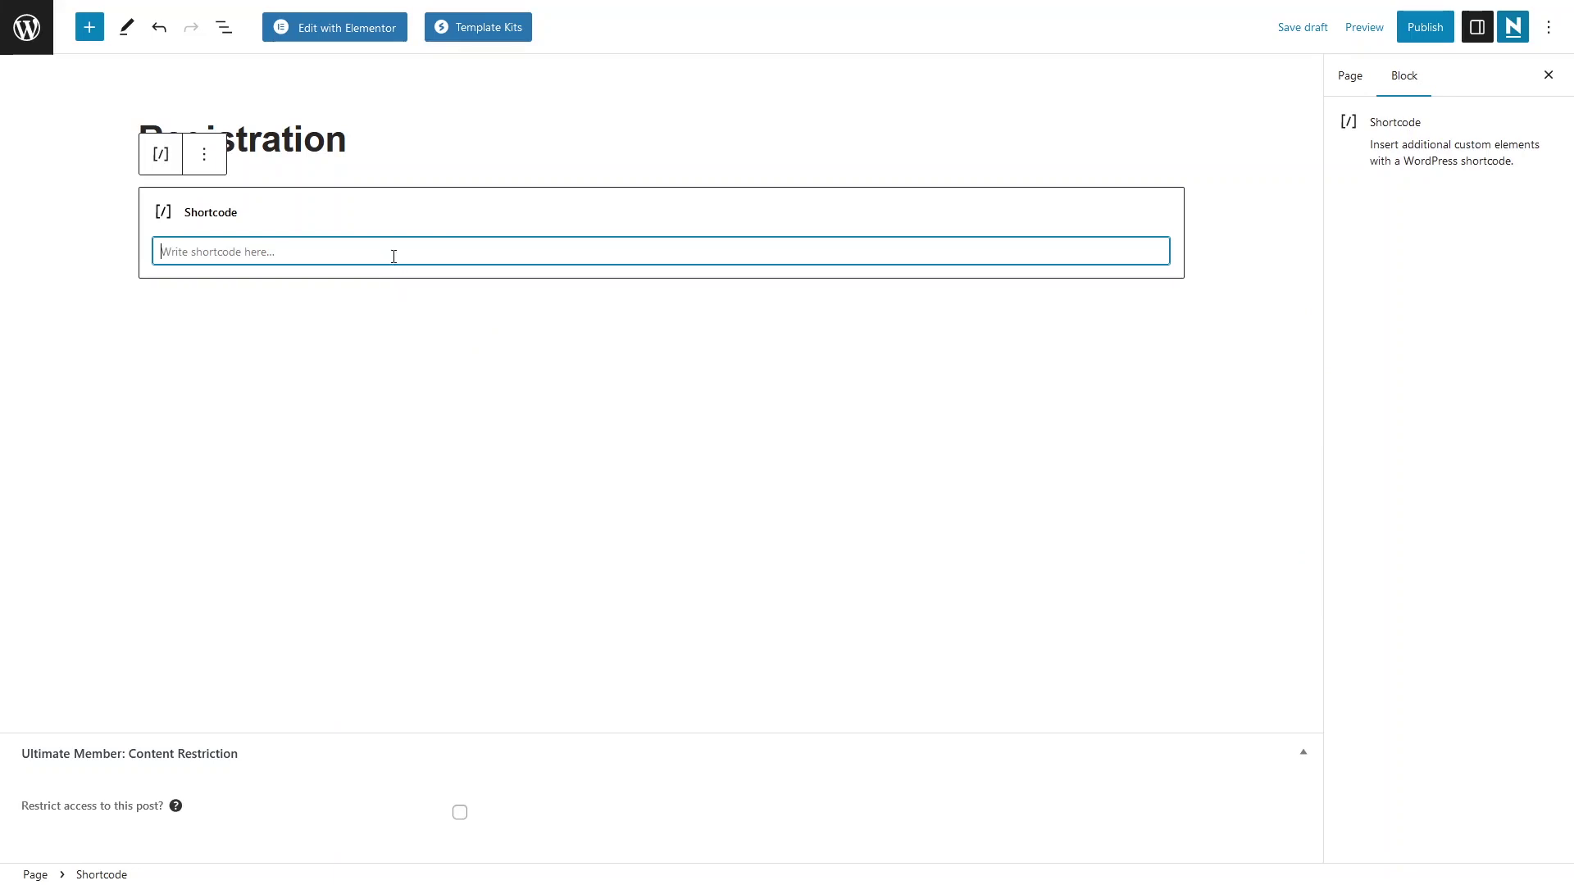
text([ultimatemember form_id="1458"])
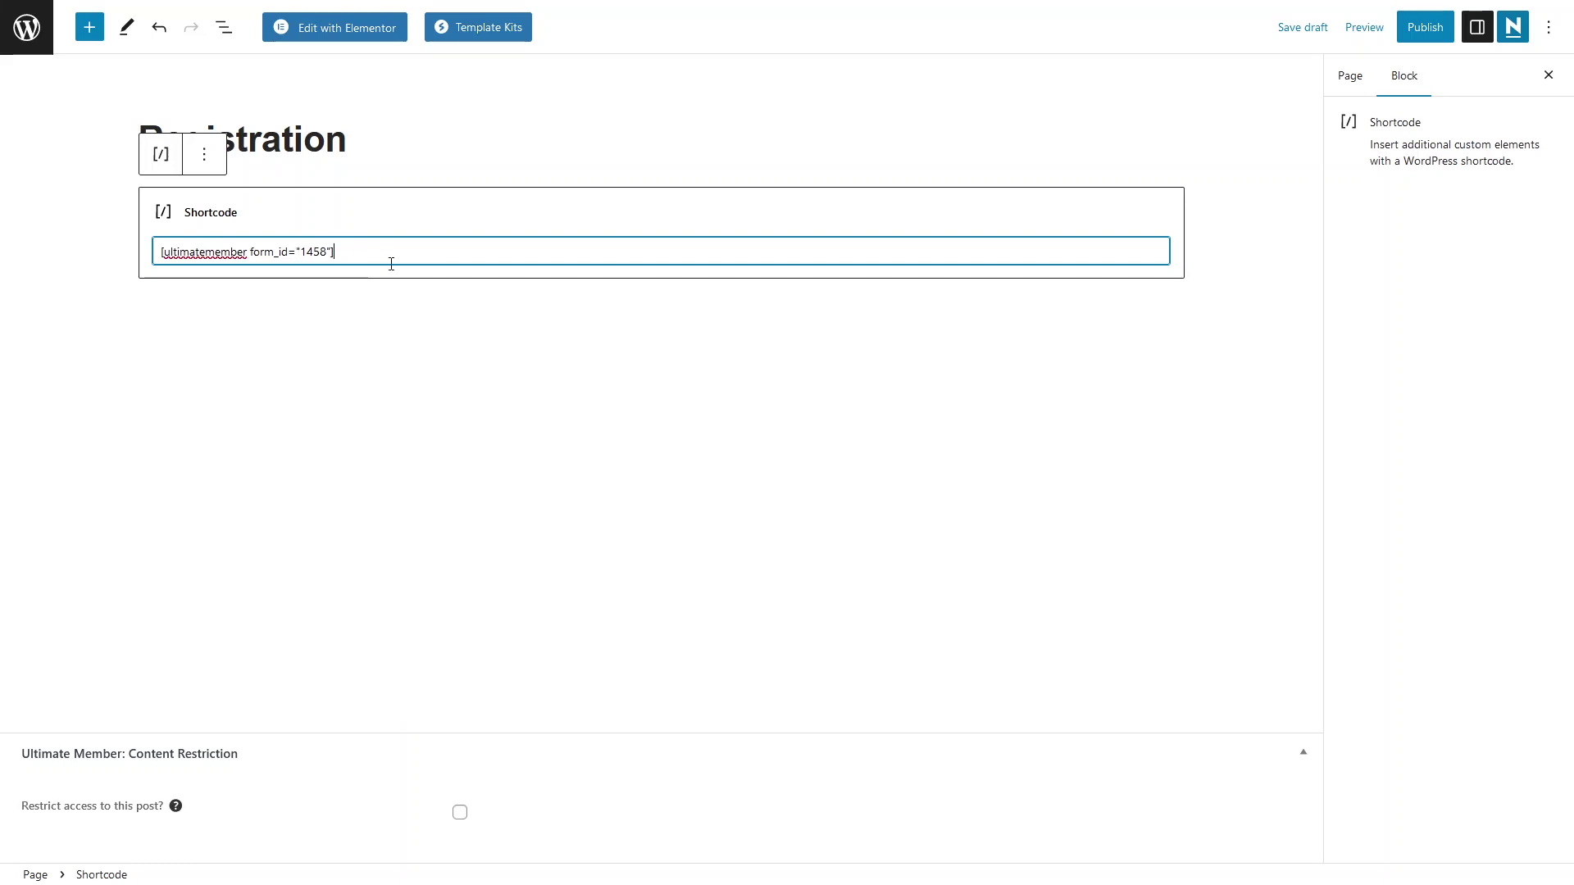
click(549, 303)
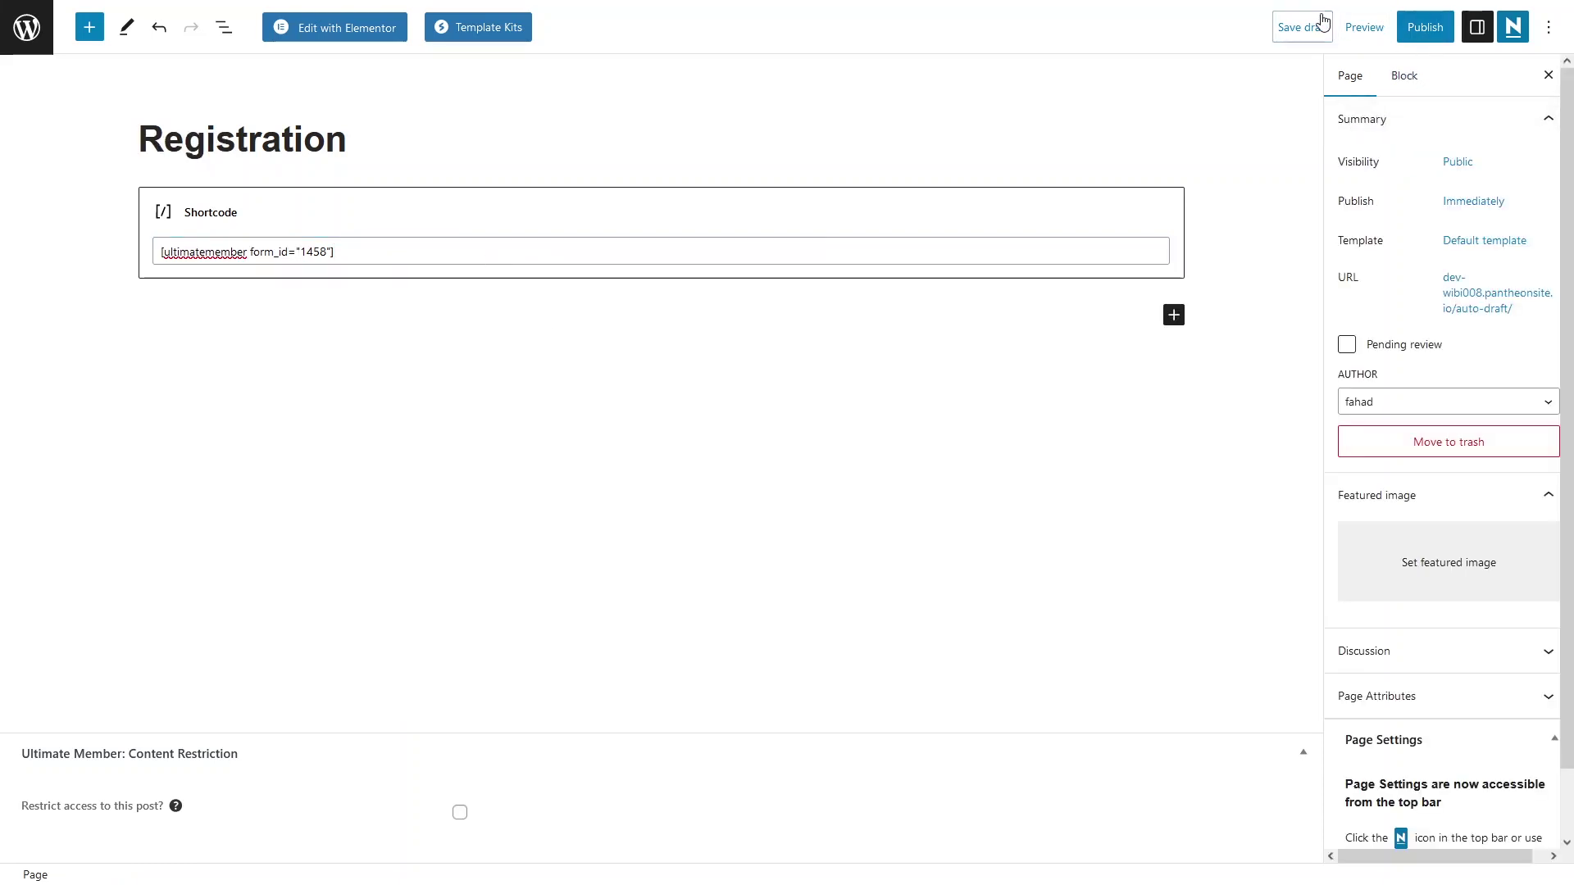
Save the Registration page as a draft and preview it in a new tab, returning to the editor after checking it
click(1295, 25)
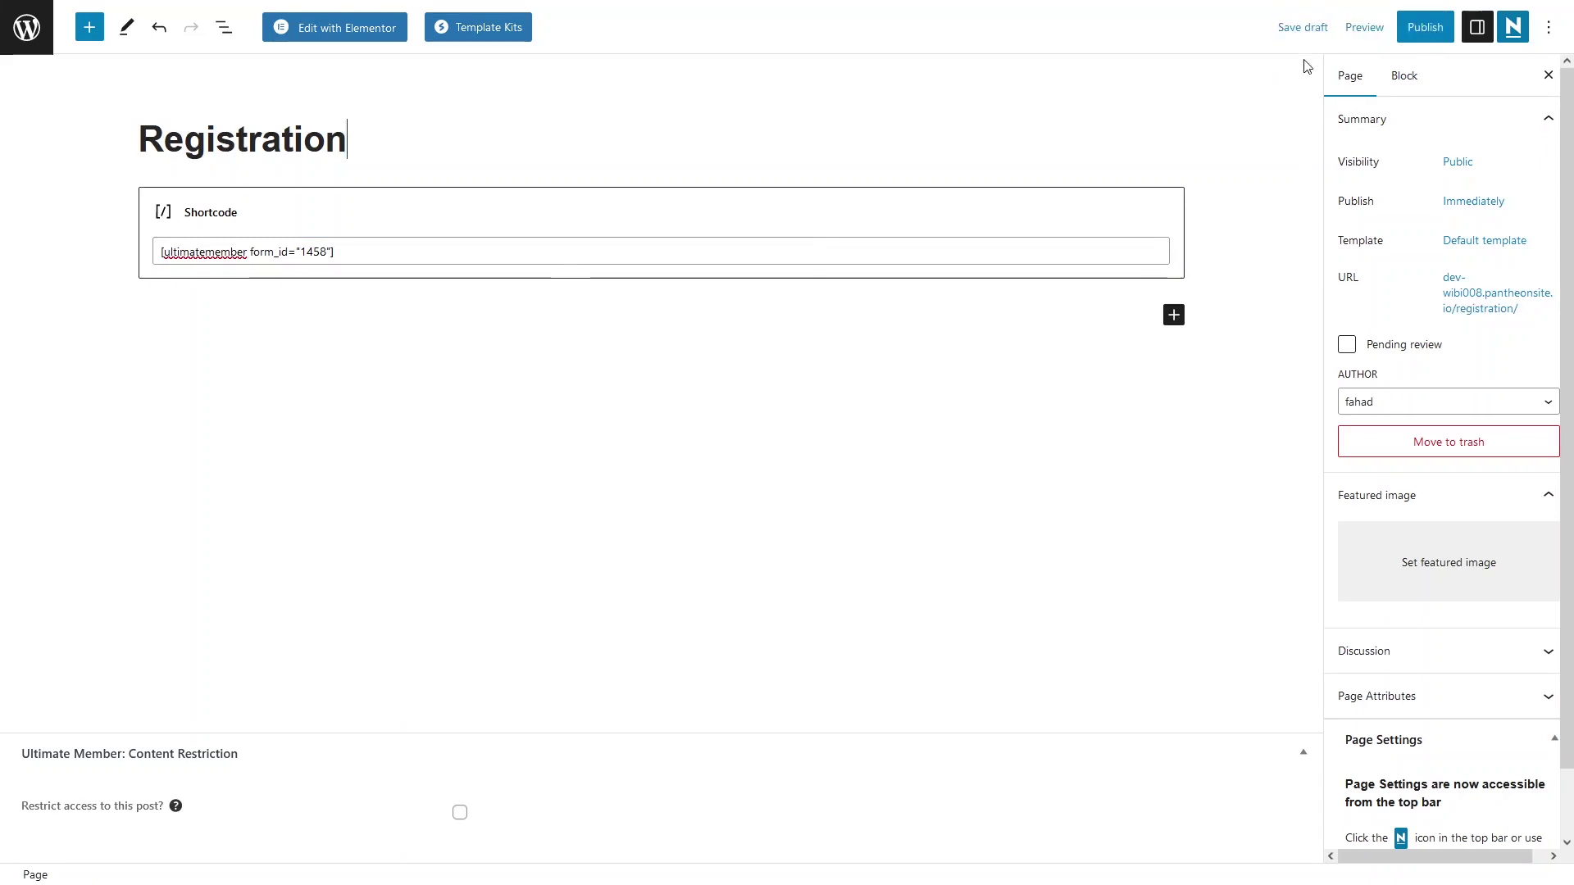
click(1364, 28)
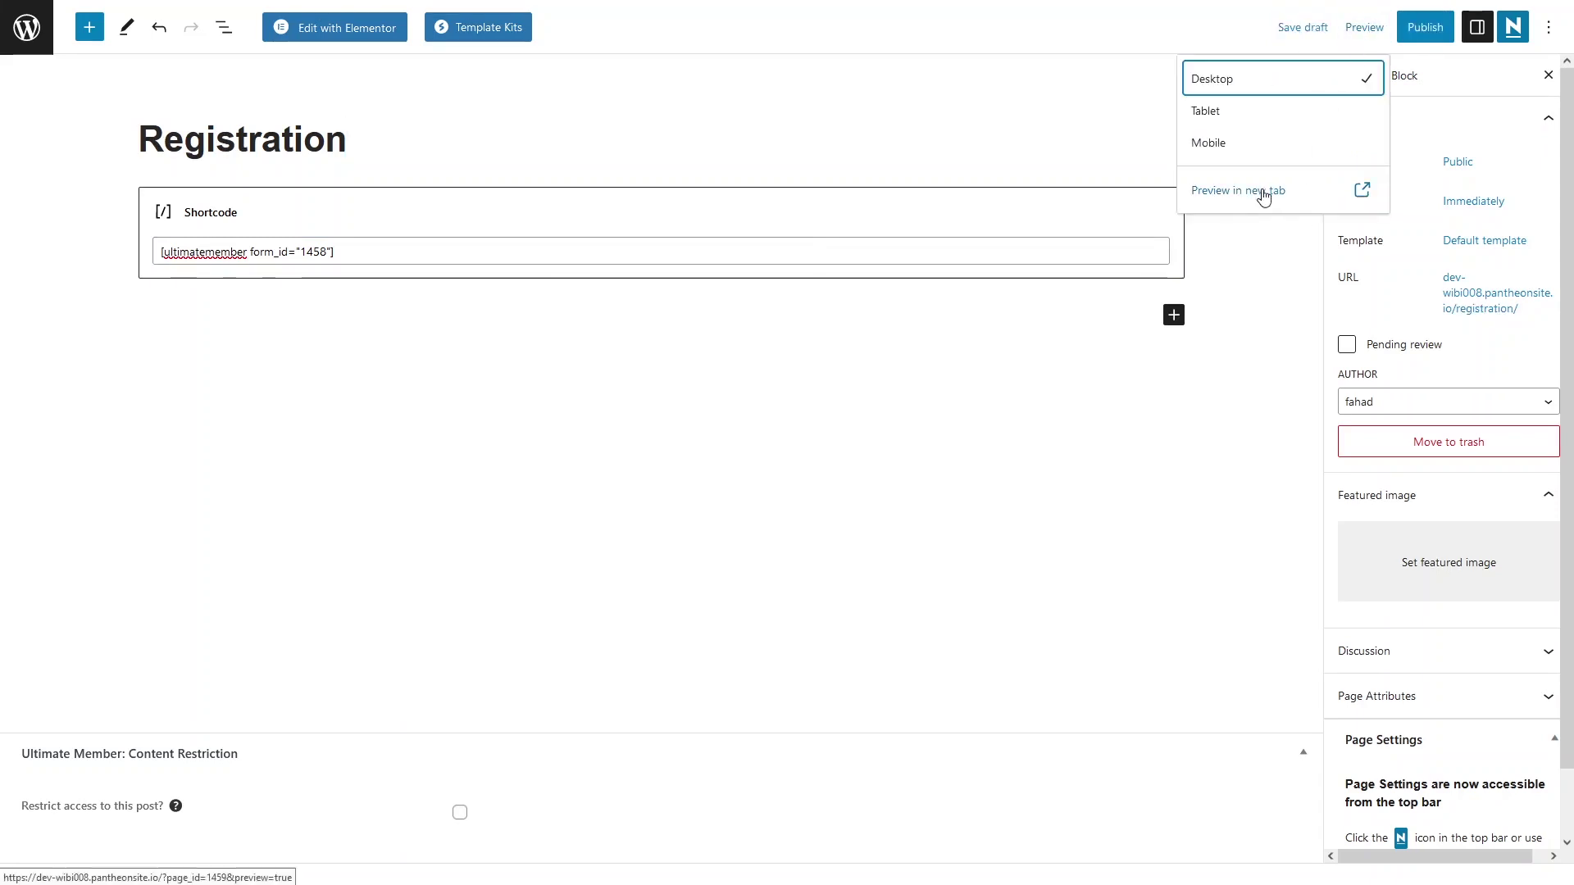
click(1254, 198)
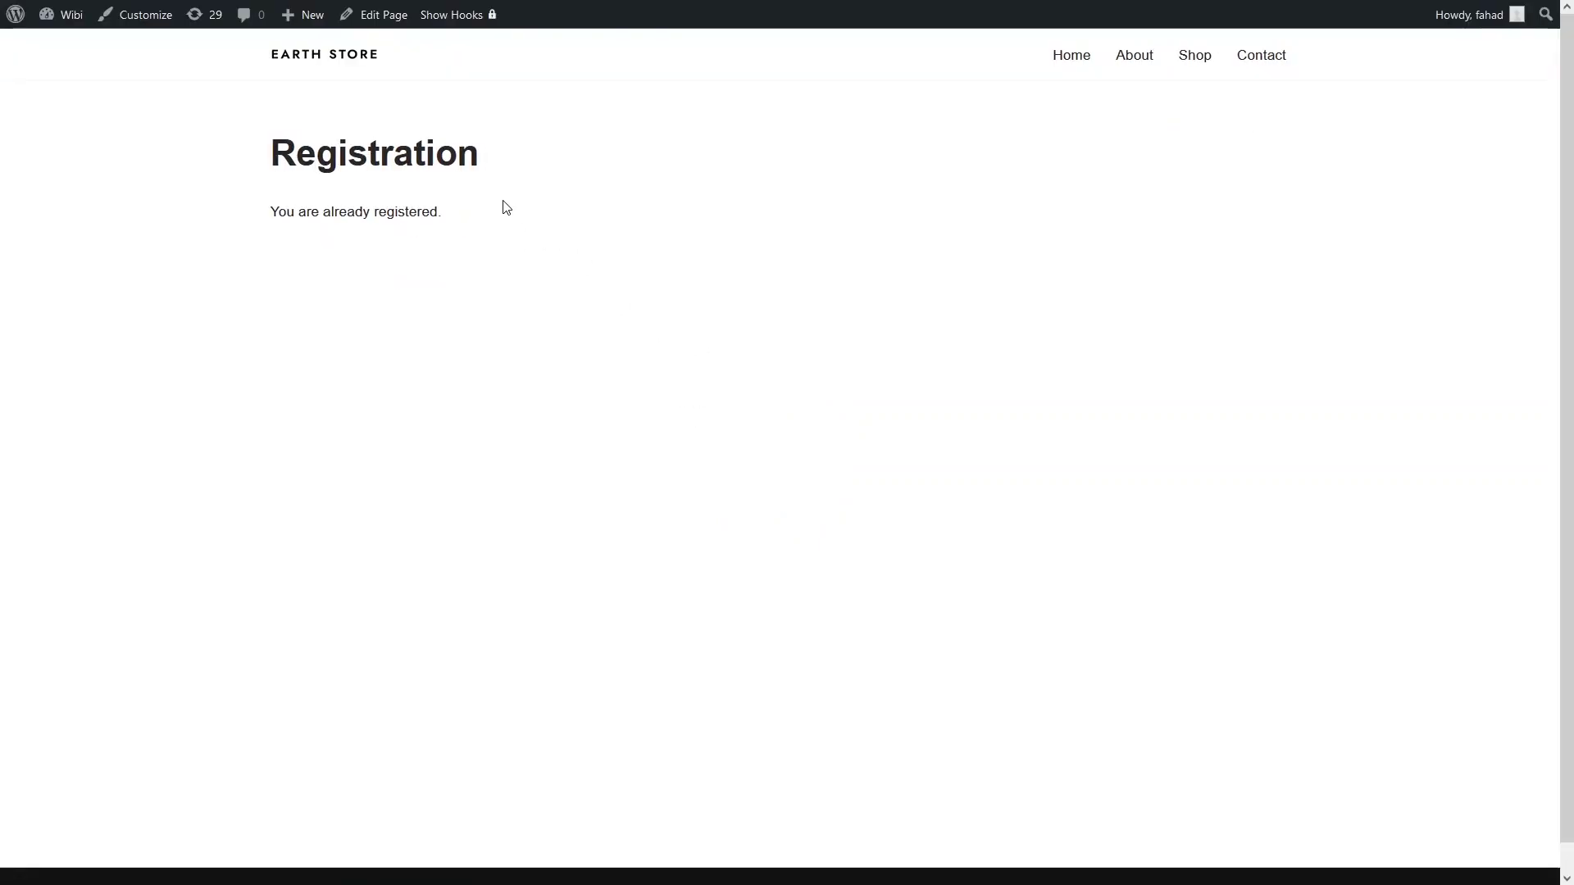
drag(440, 213, 270, 212)
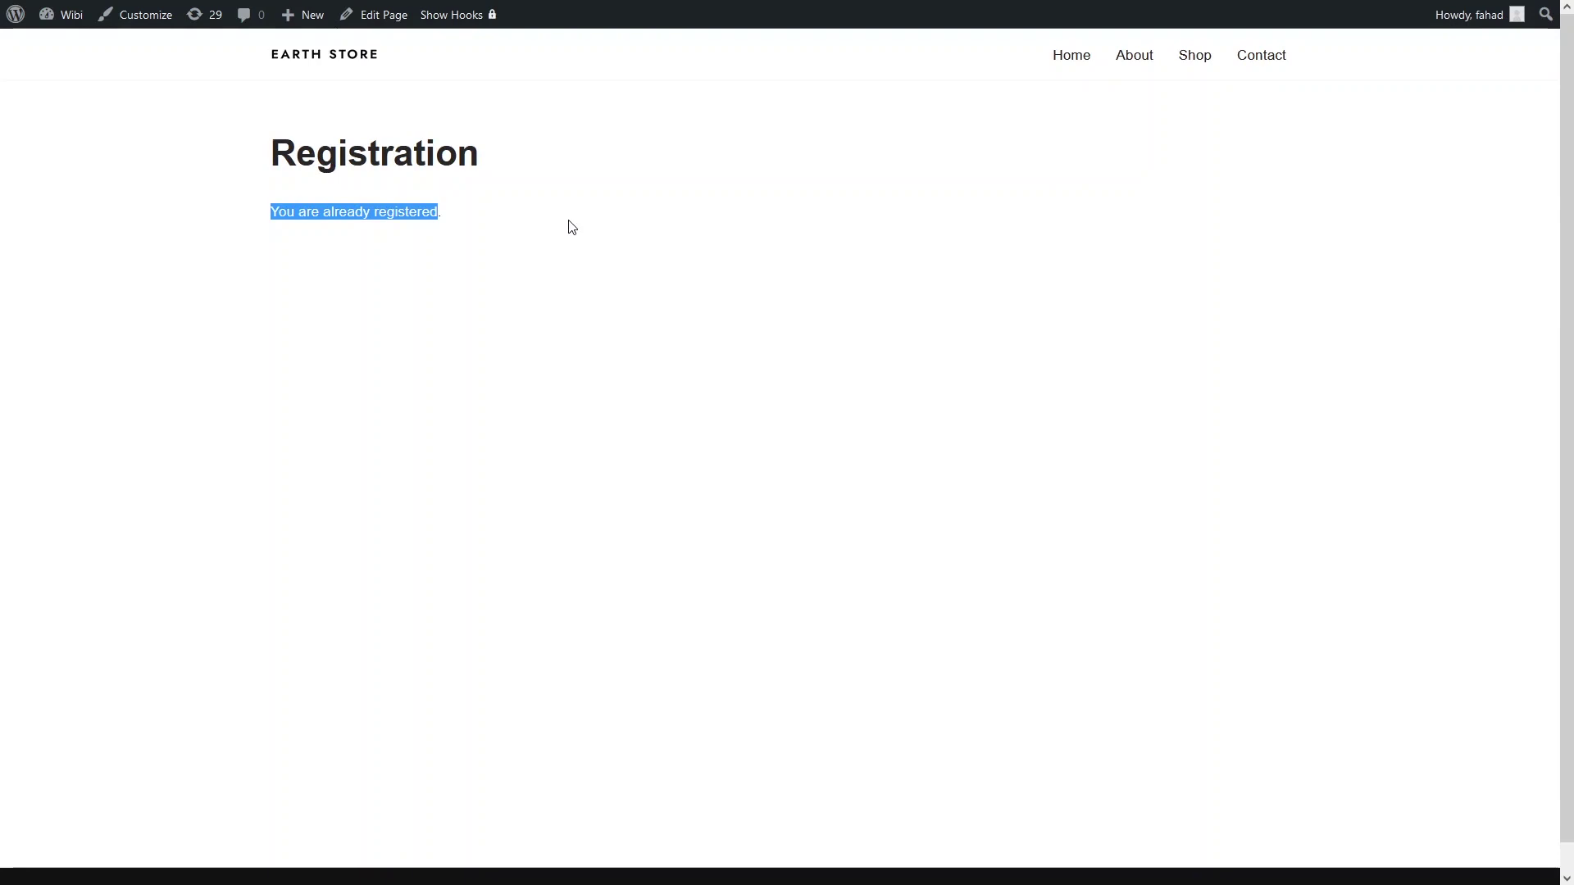
key(ctrl+w)
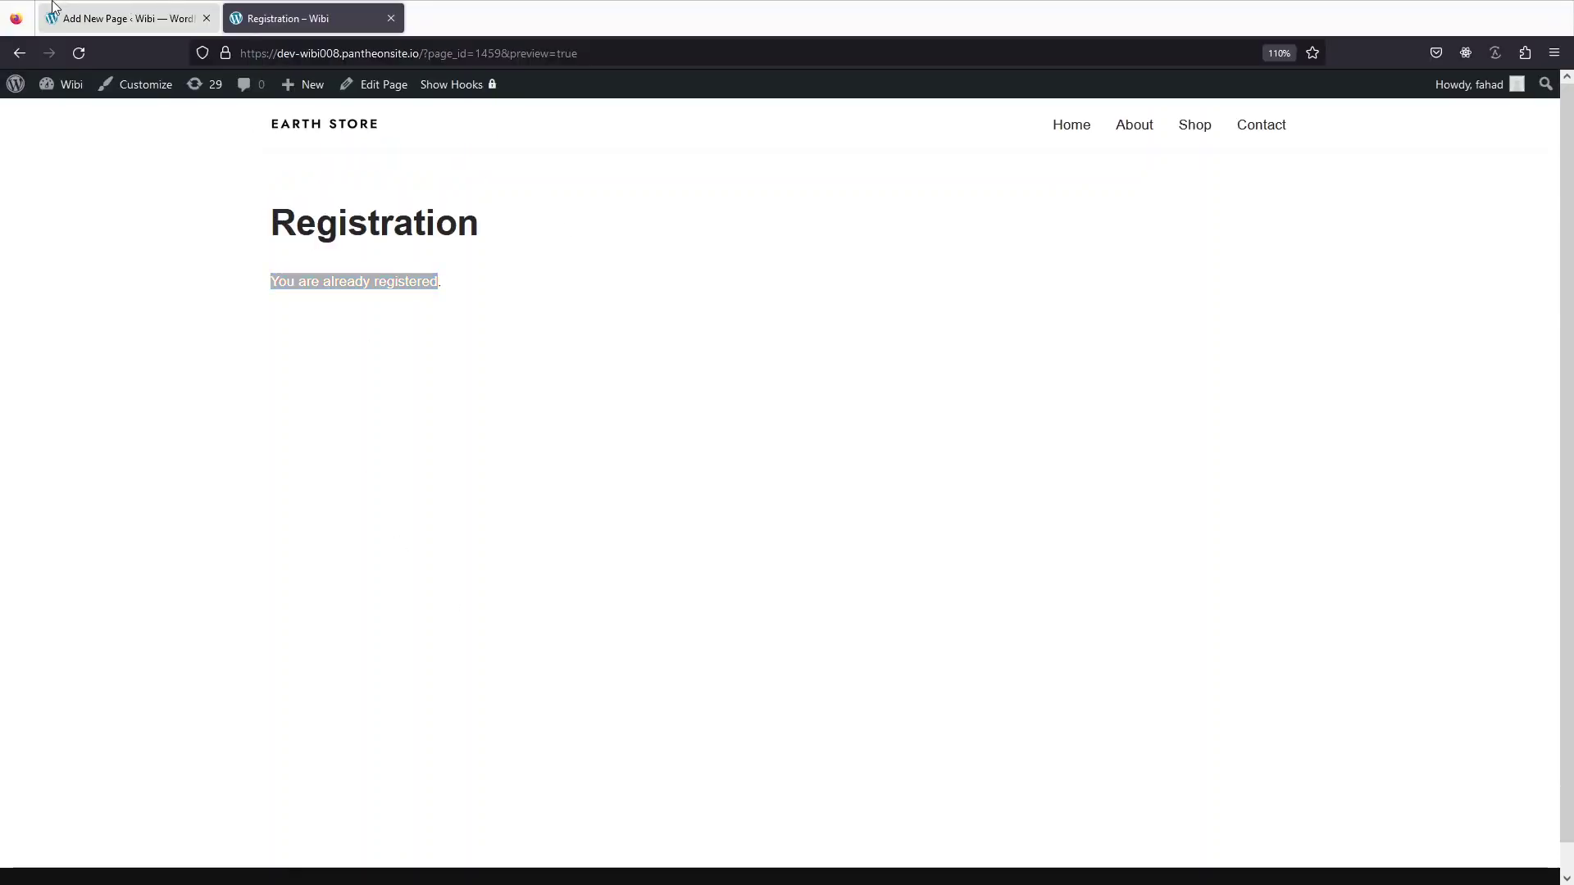
Publish the Registration page and open the live page
click(1425, 27)
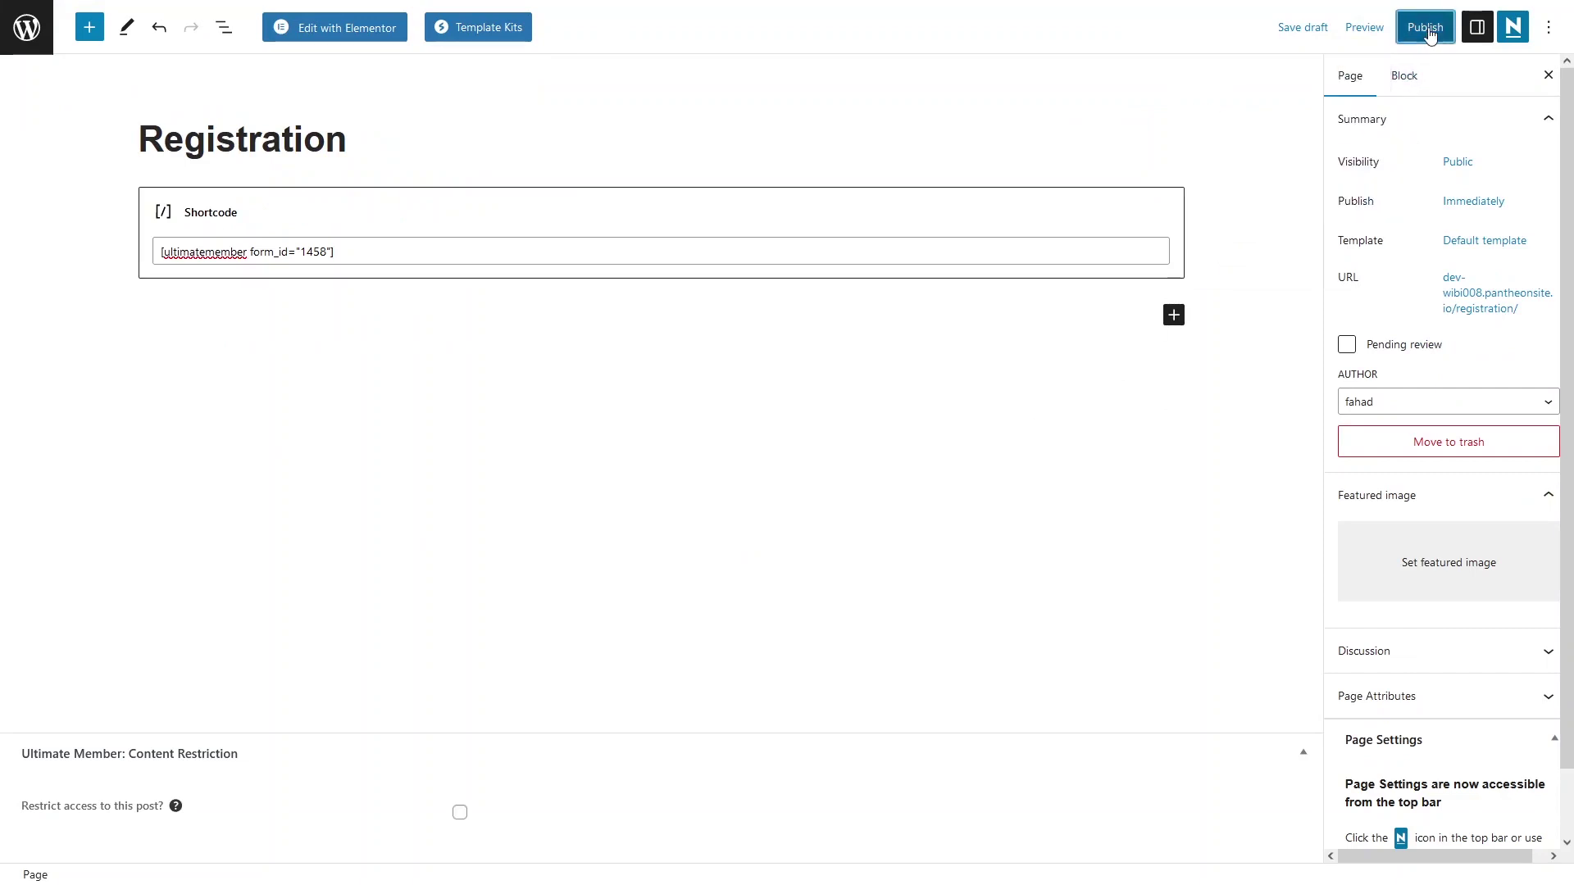
click(1384, 232)
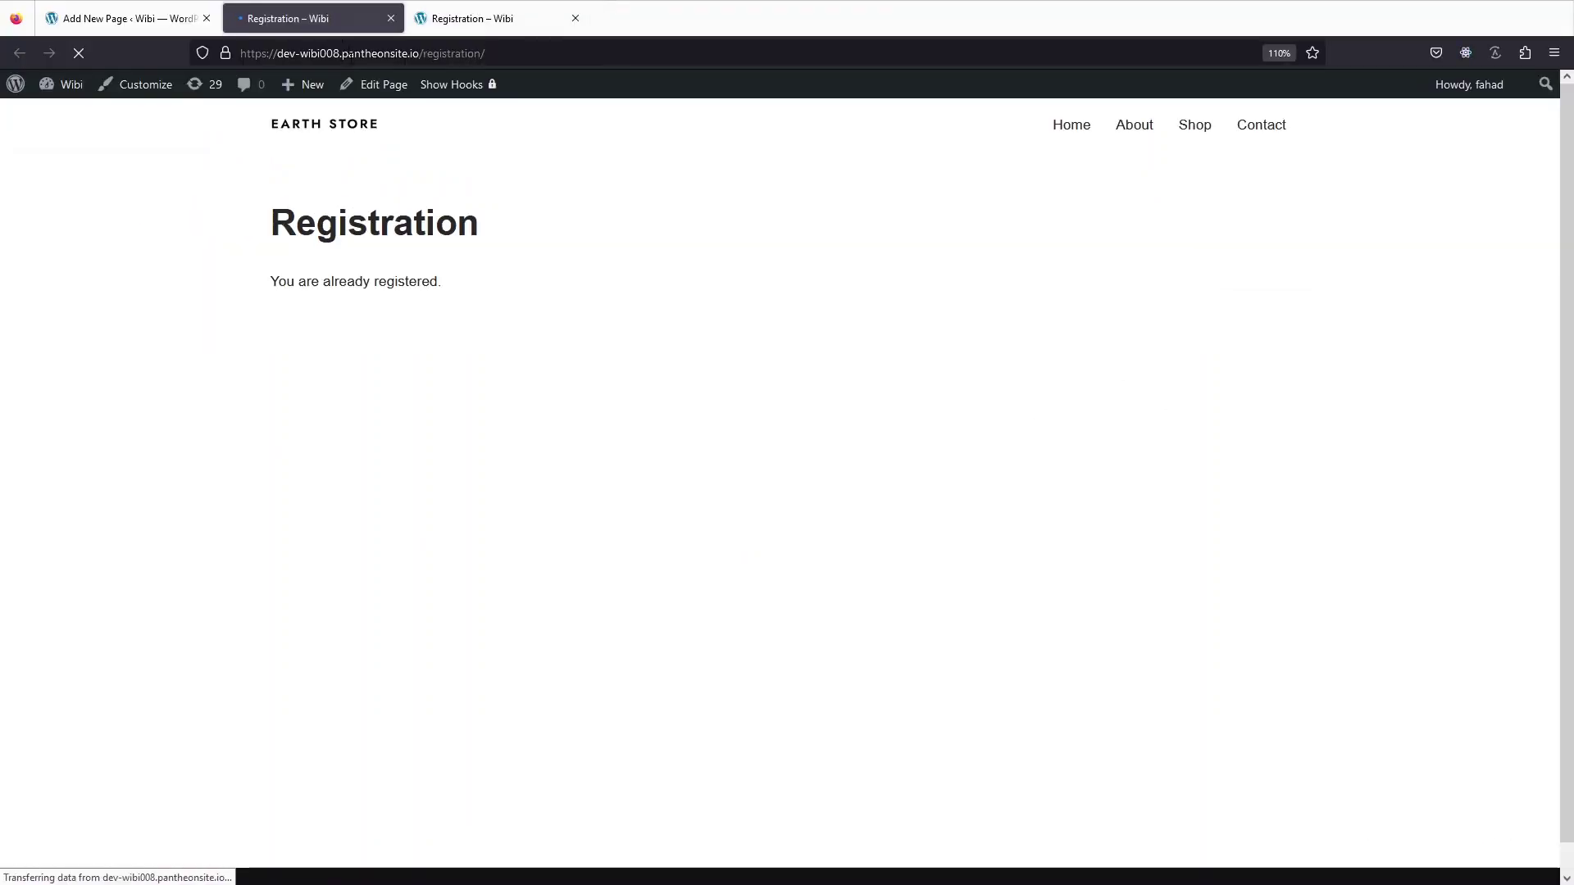
Copy the live Registration page's address and open it in Google Chrome, where no WordPress account is logged in
click(350, 55)
key(ctrl+c)
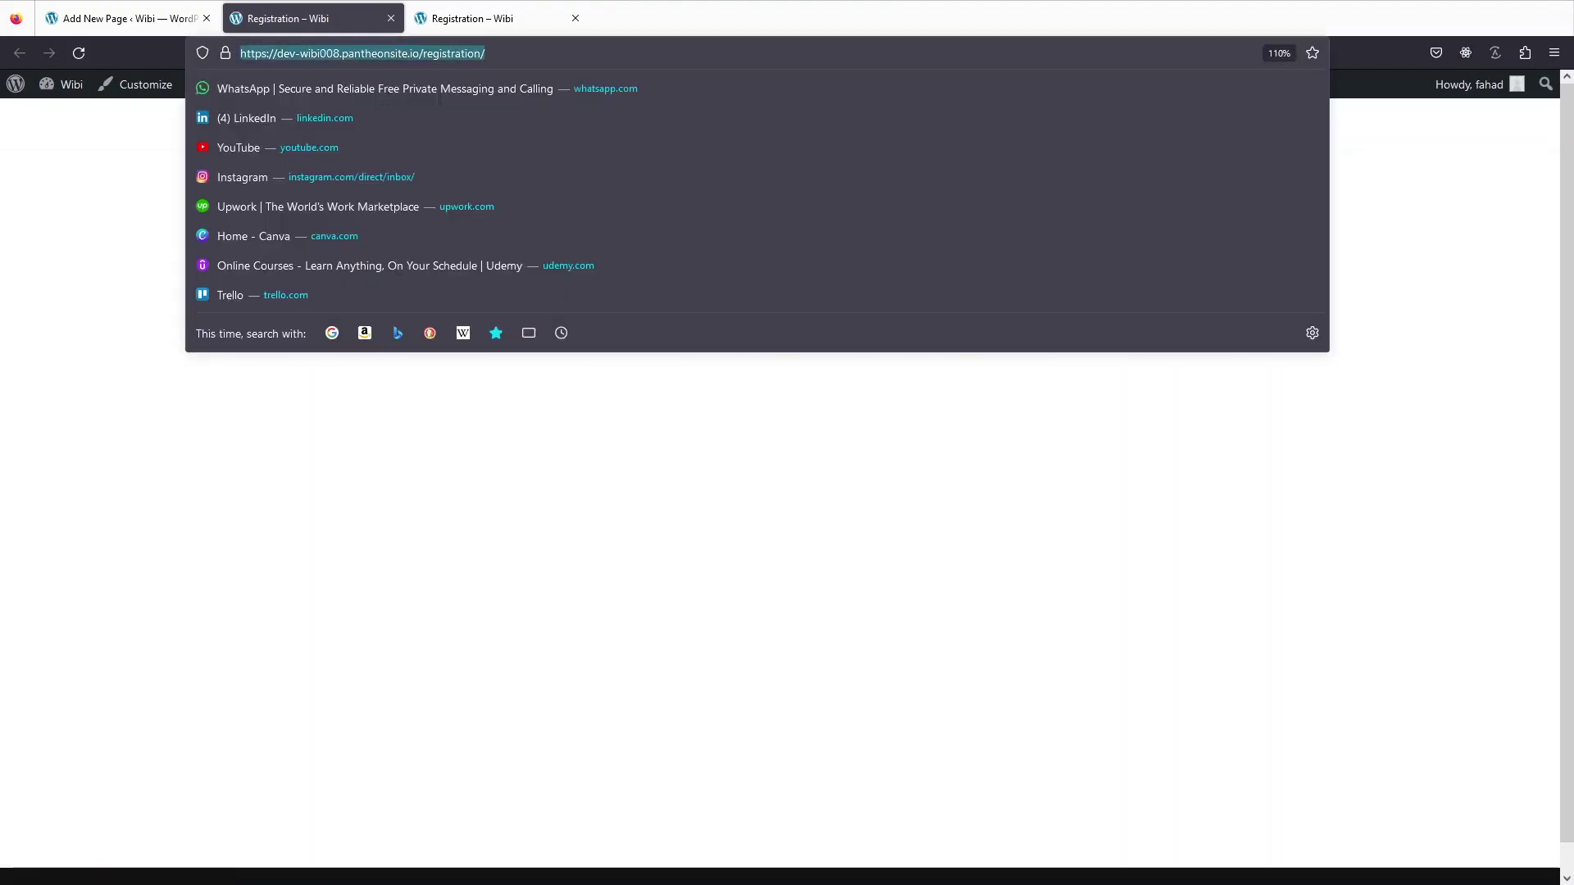
key(Escape)
key(alt+Tab)
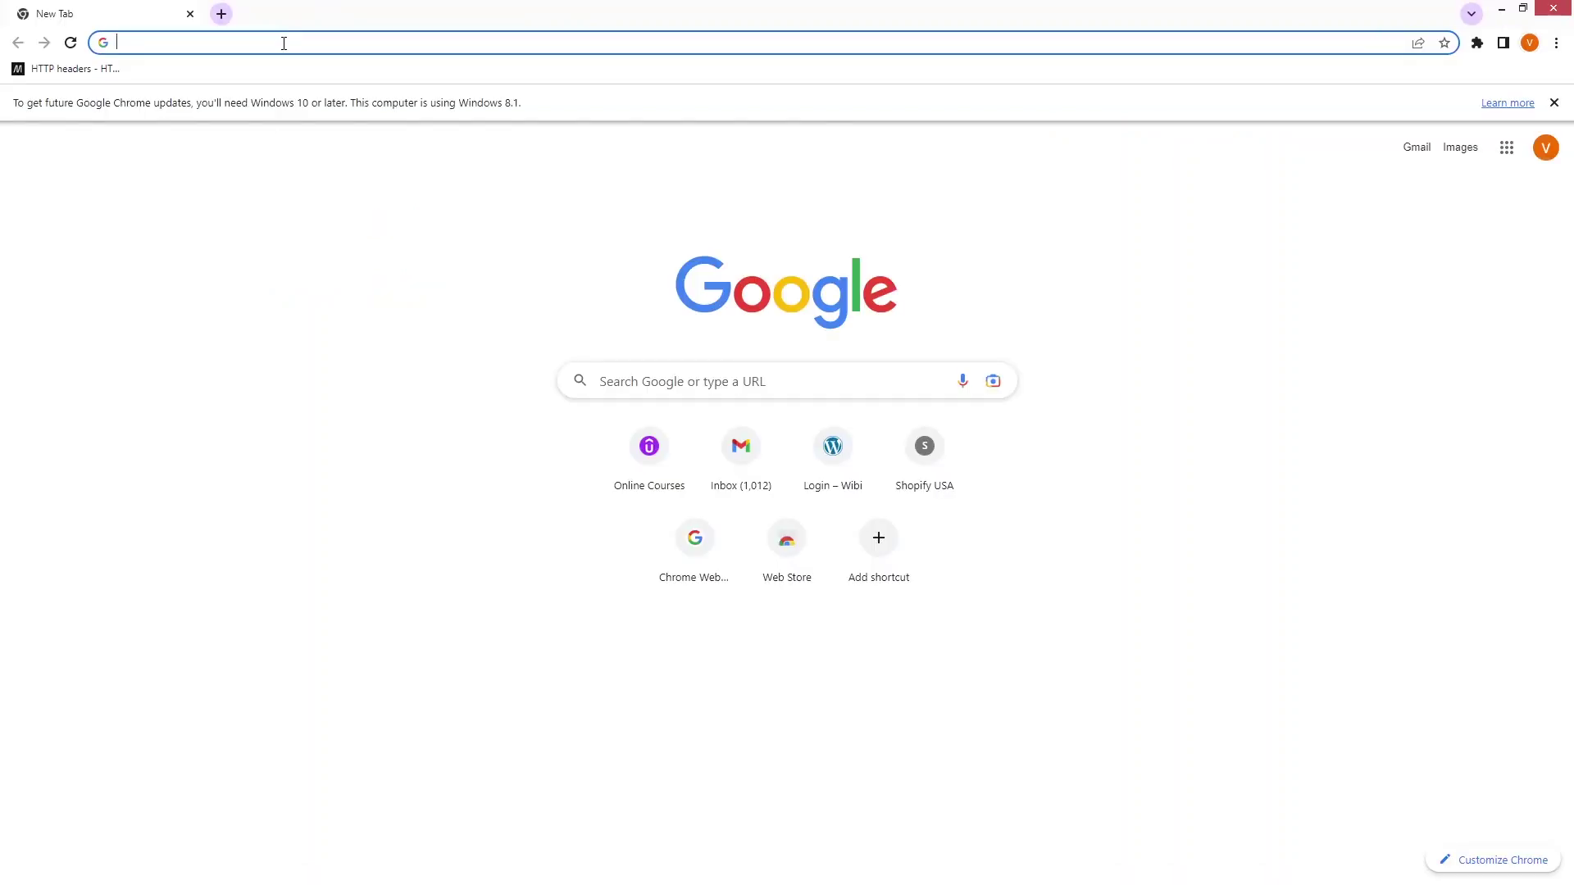
key(ctrl+v)
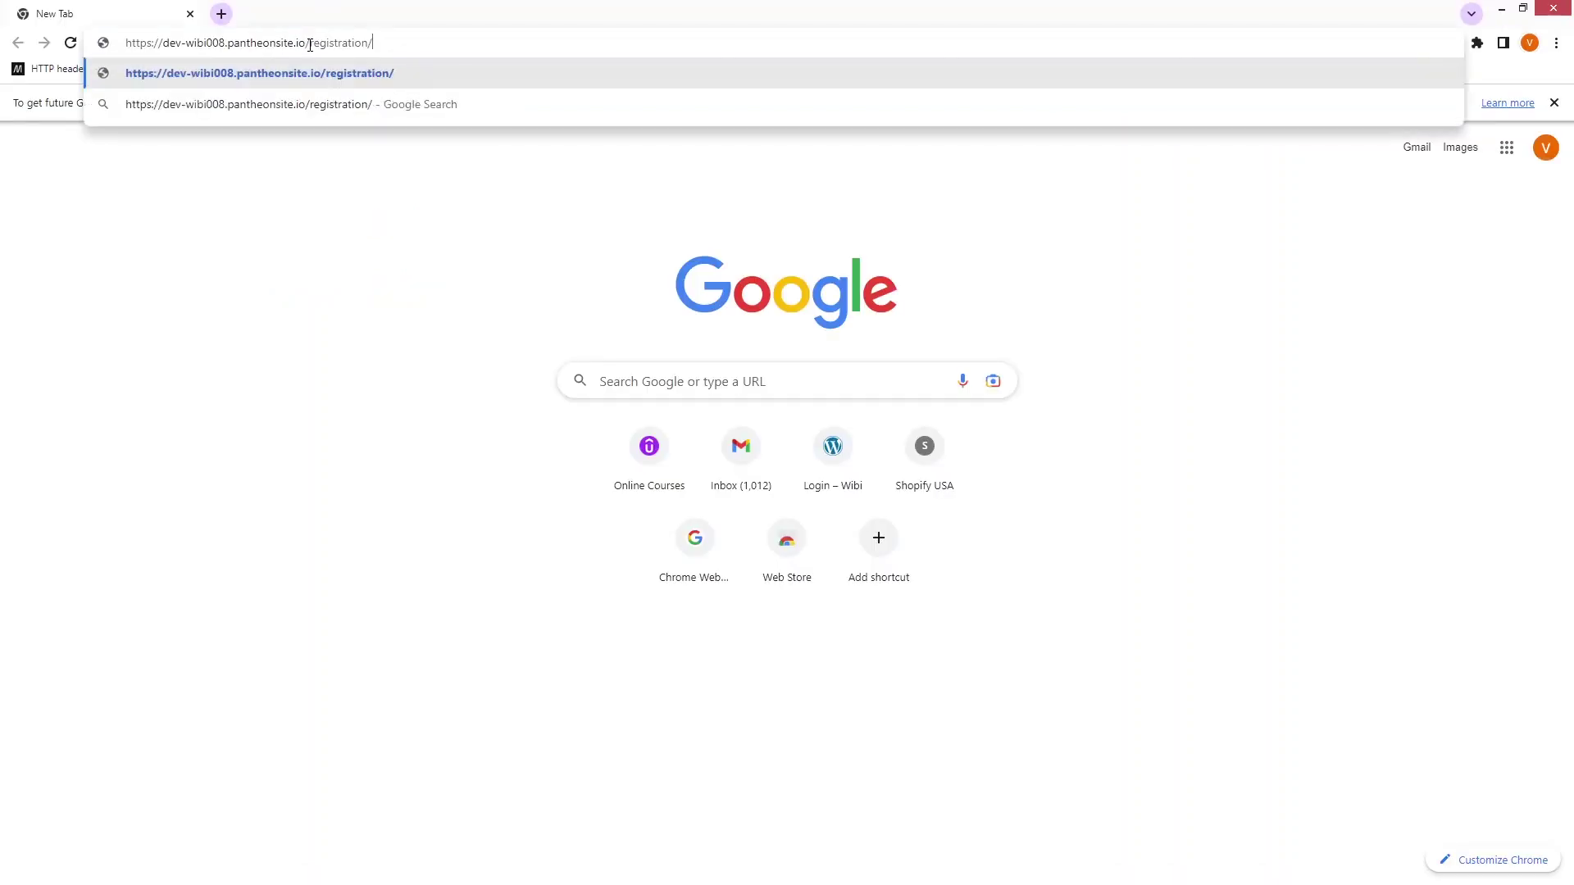
key(Return)
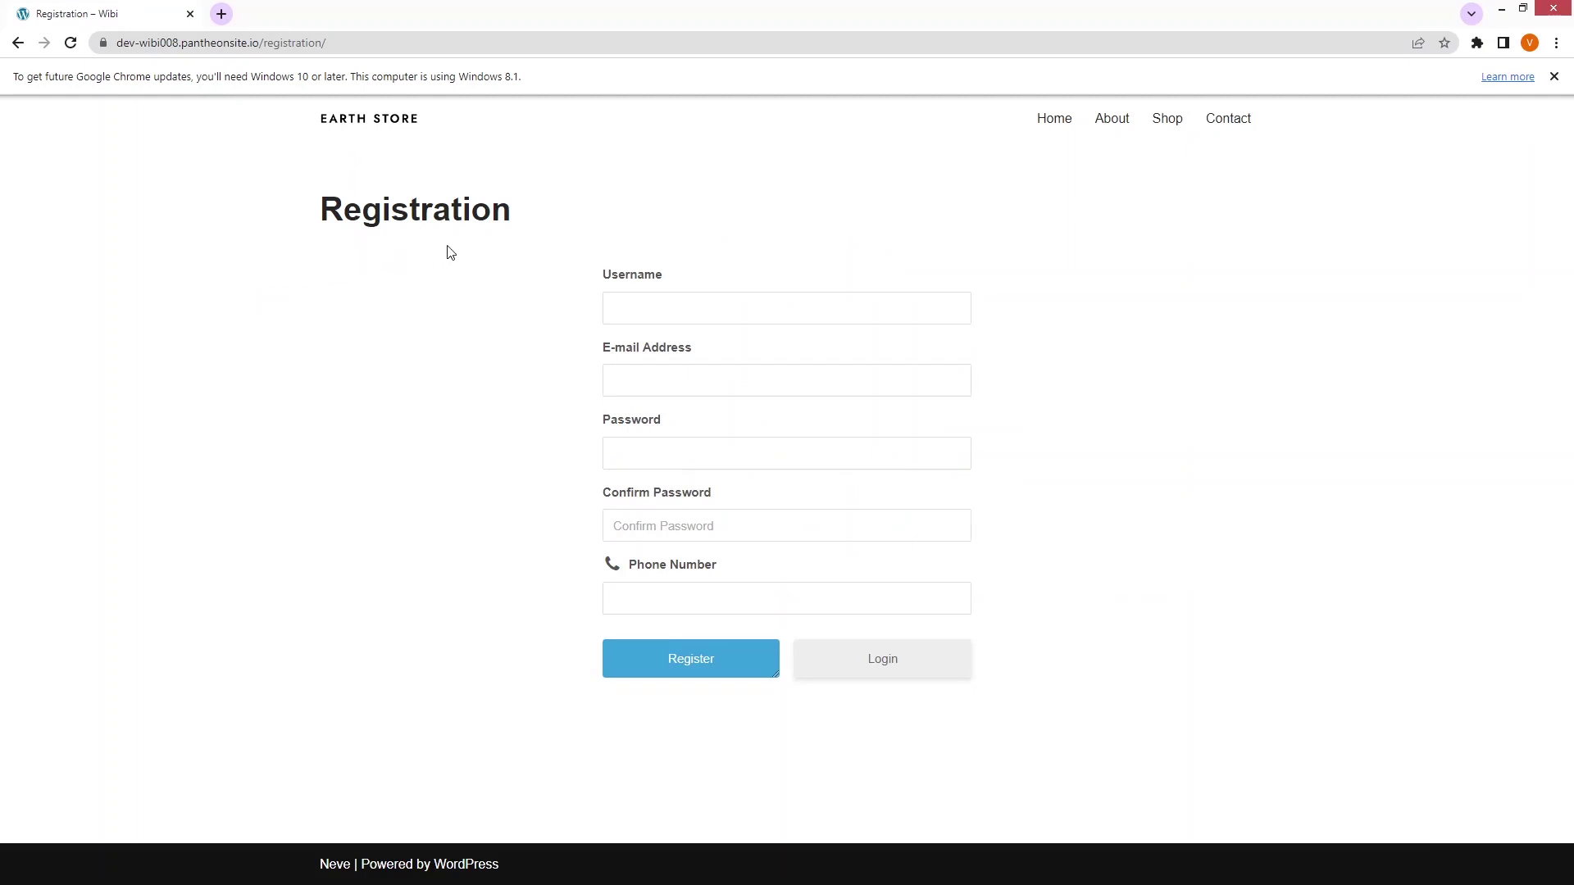
Check the username, e-mail, password, confirm password and phone fields of the live registration form, and return to the page editor
click(677, 308)
click(669, 393)
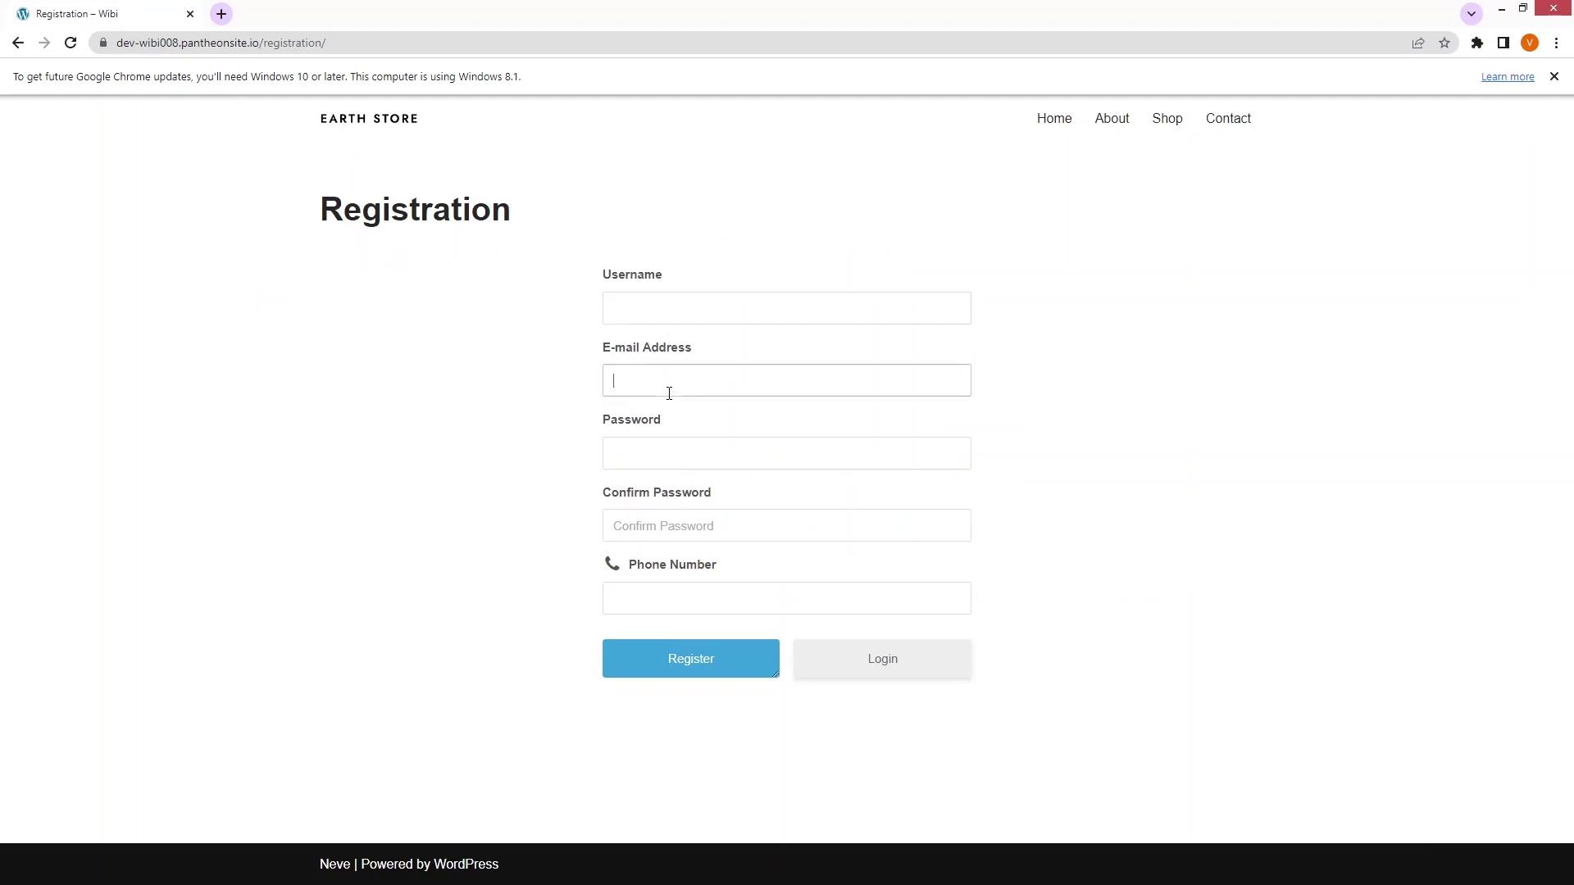
click(637, 457)
click(654, 526)
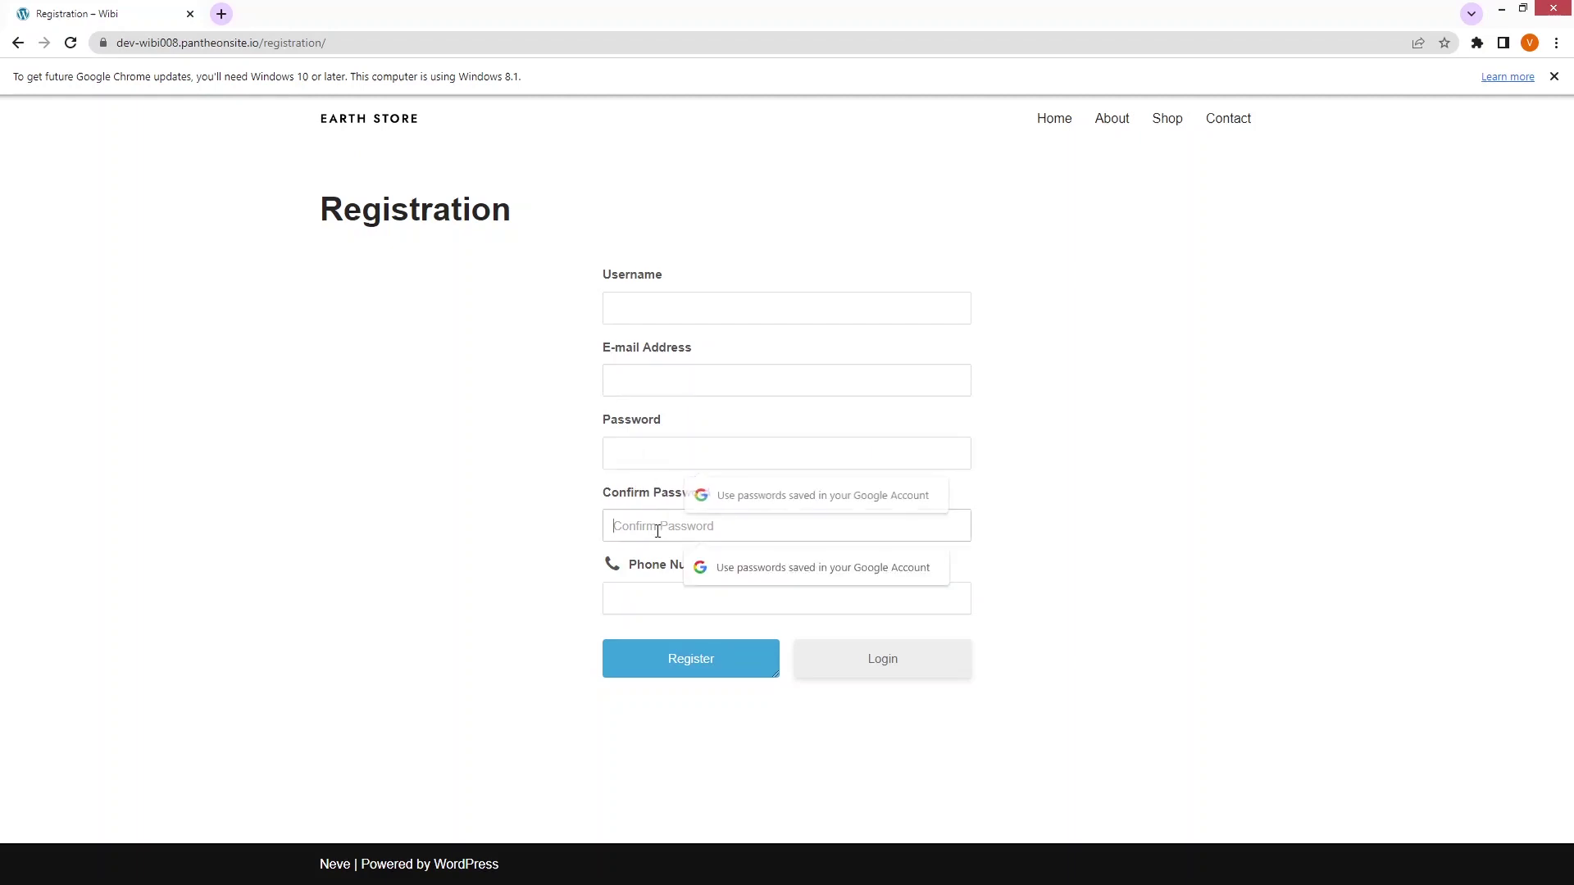
click(639, 590)
key(alt)
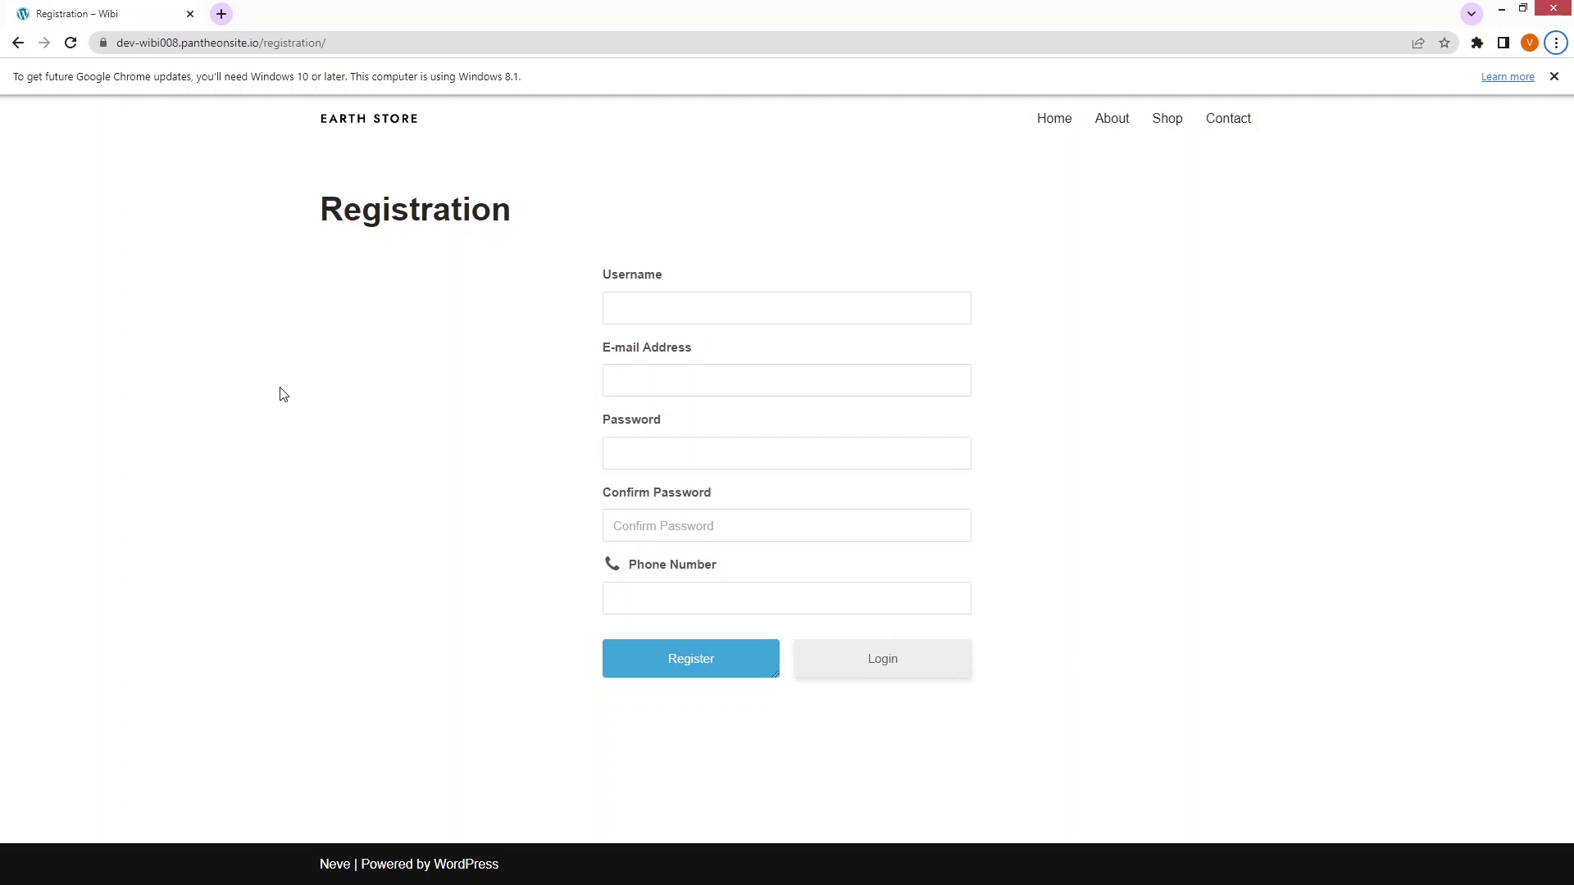
key(alt+Tab)
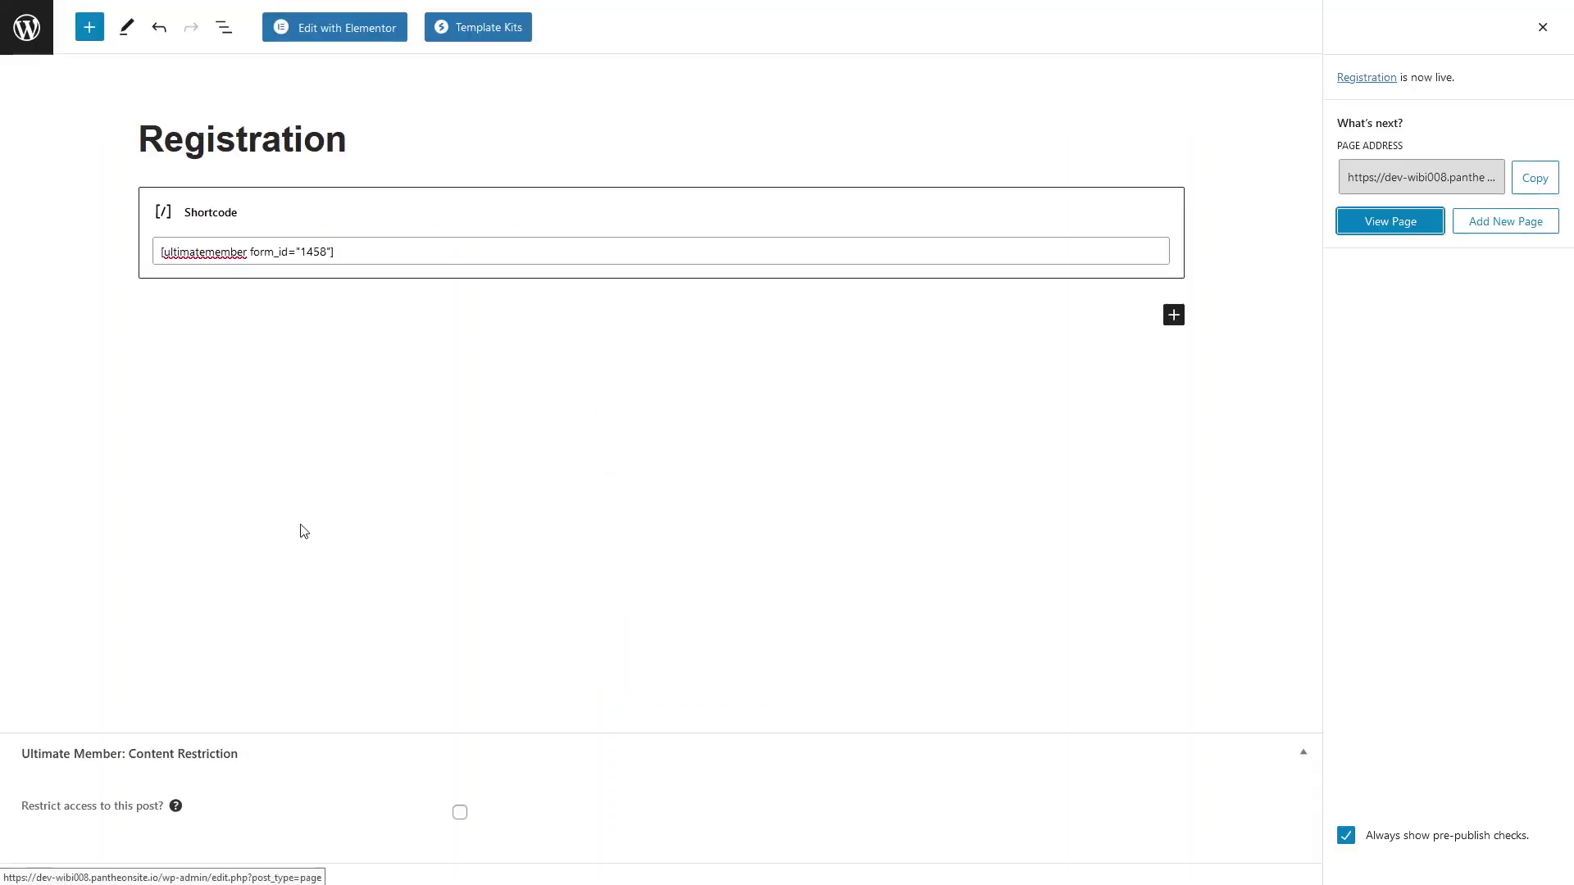
Leave the page editor for the Pages list and open the Ultimate Member forms list in a separate tab
click(33, 47)
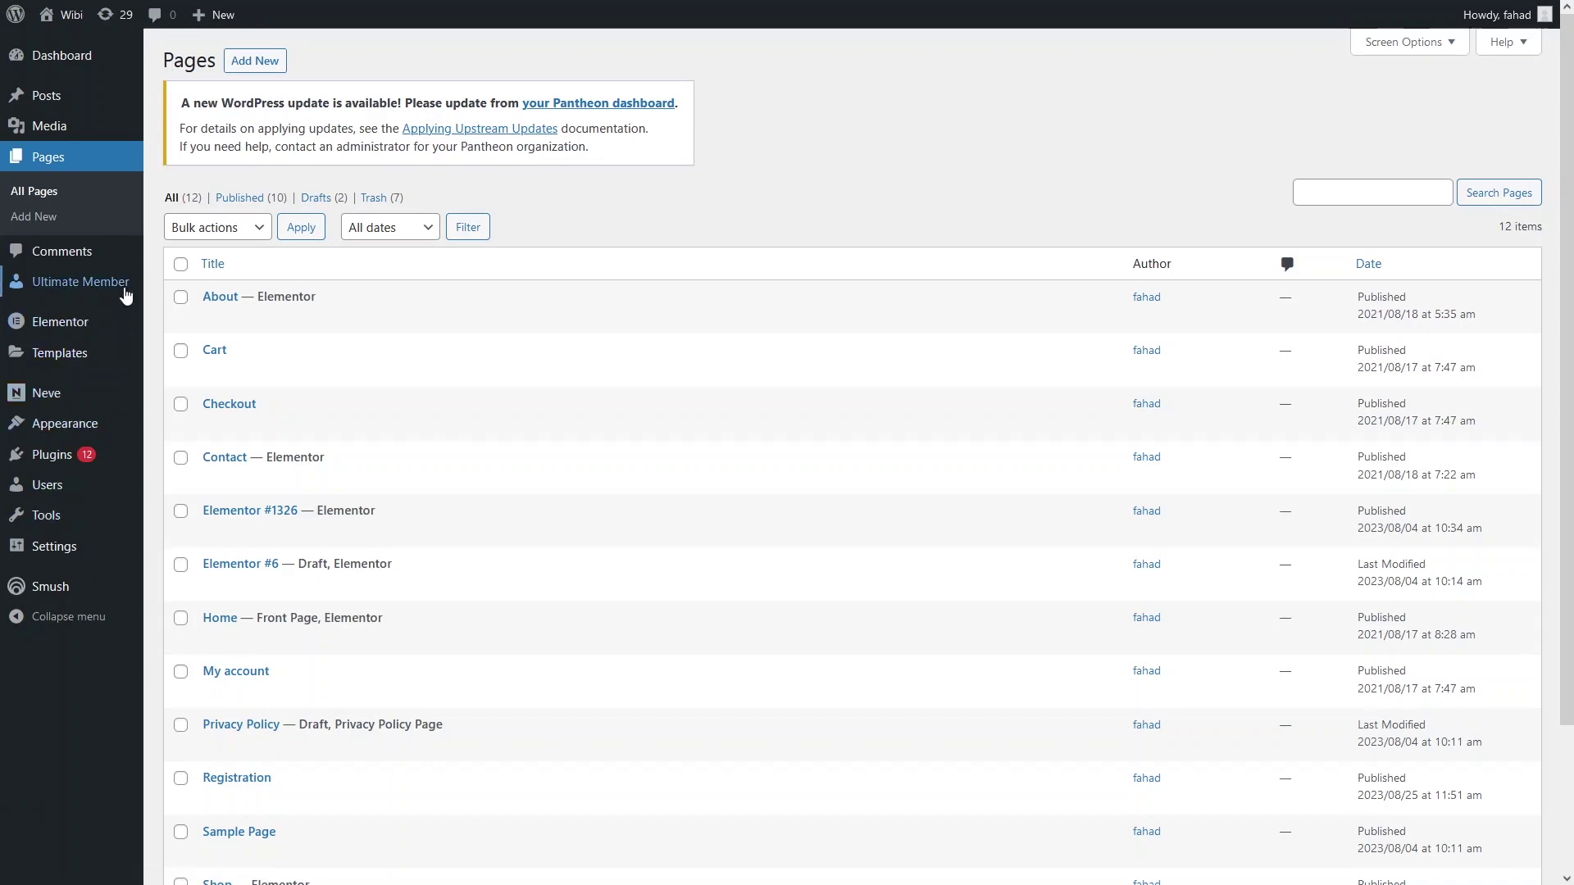
mouse_move(125, 295)
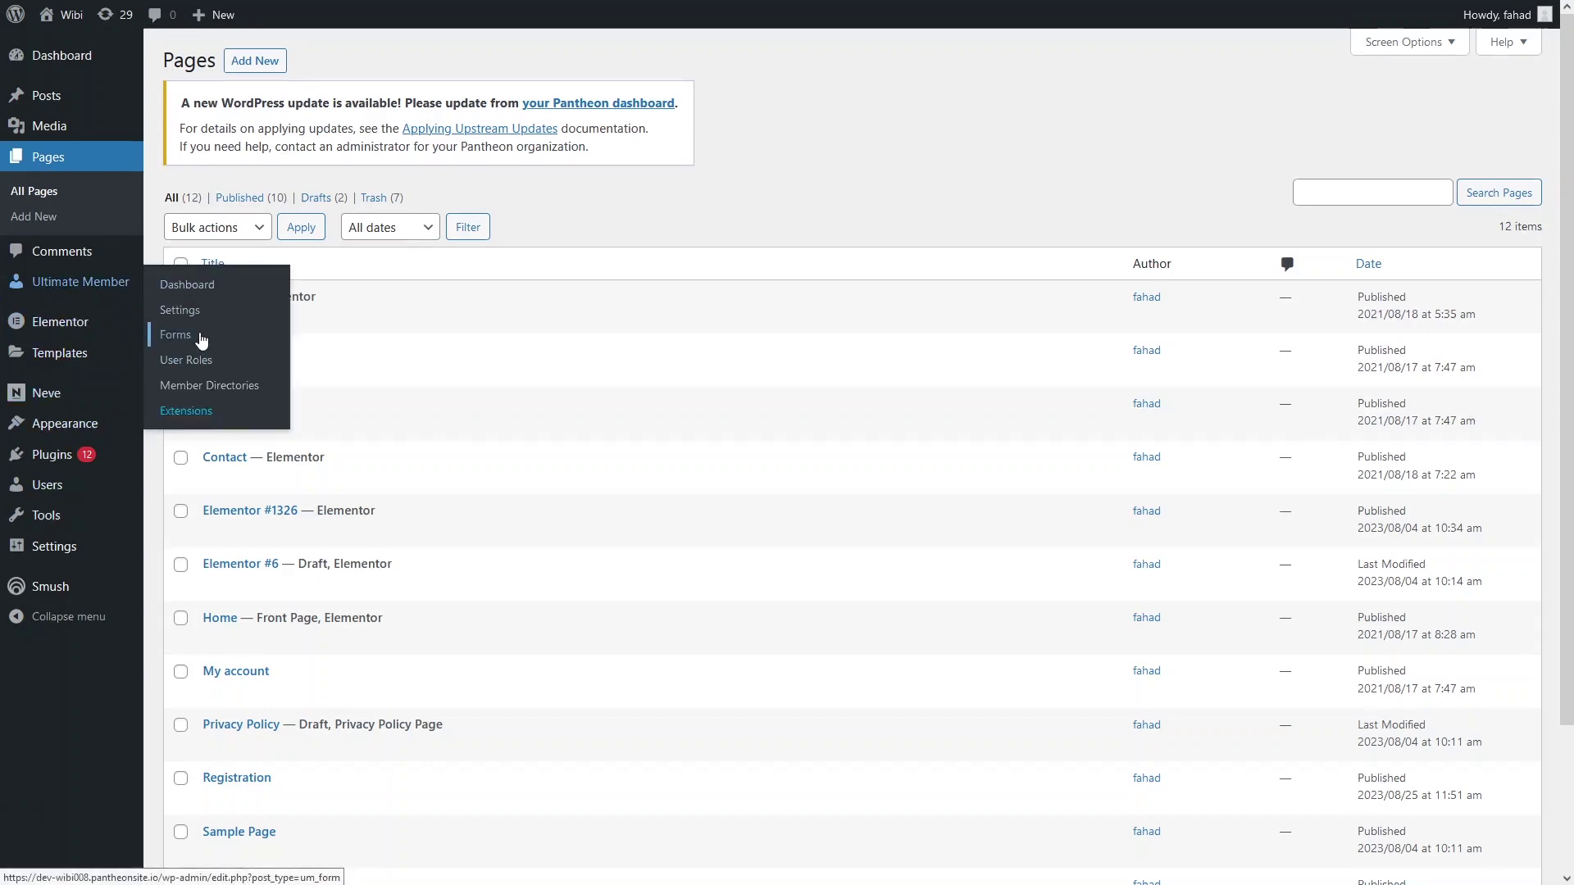
middle_click(202, 336)
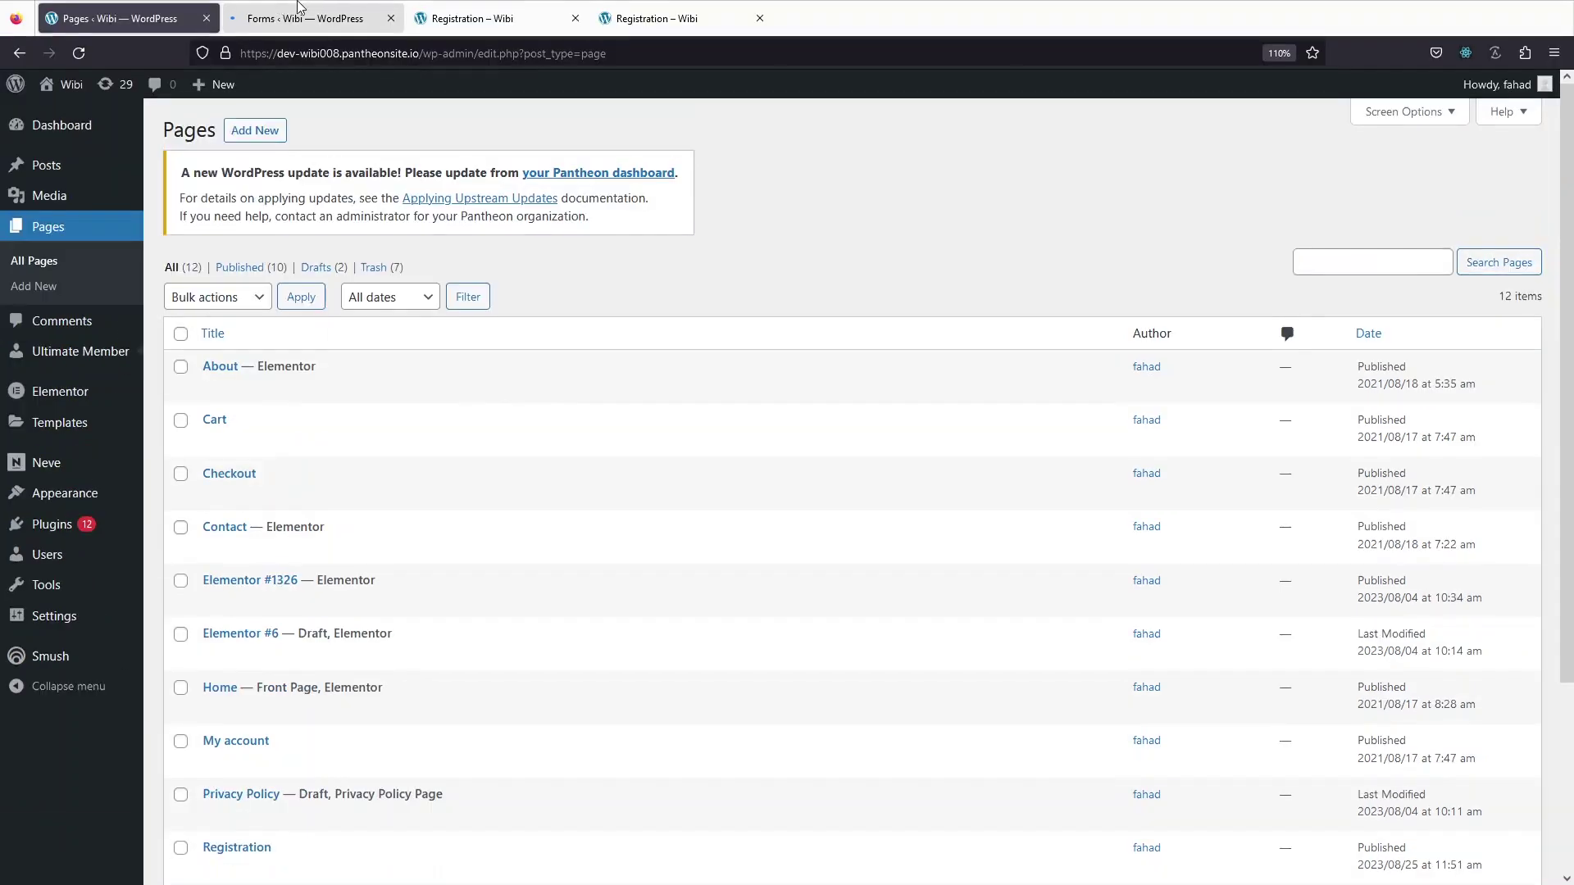
click(301, 10)
click(153, 6)
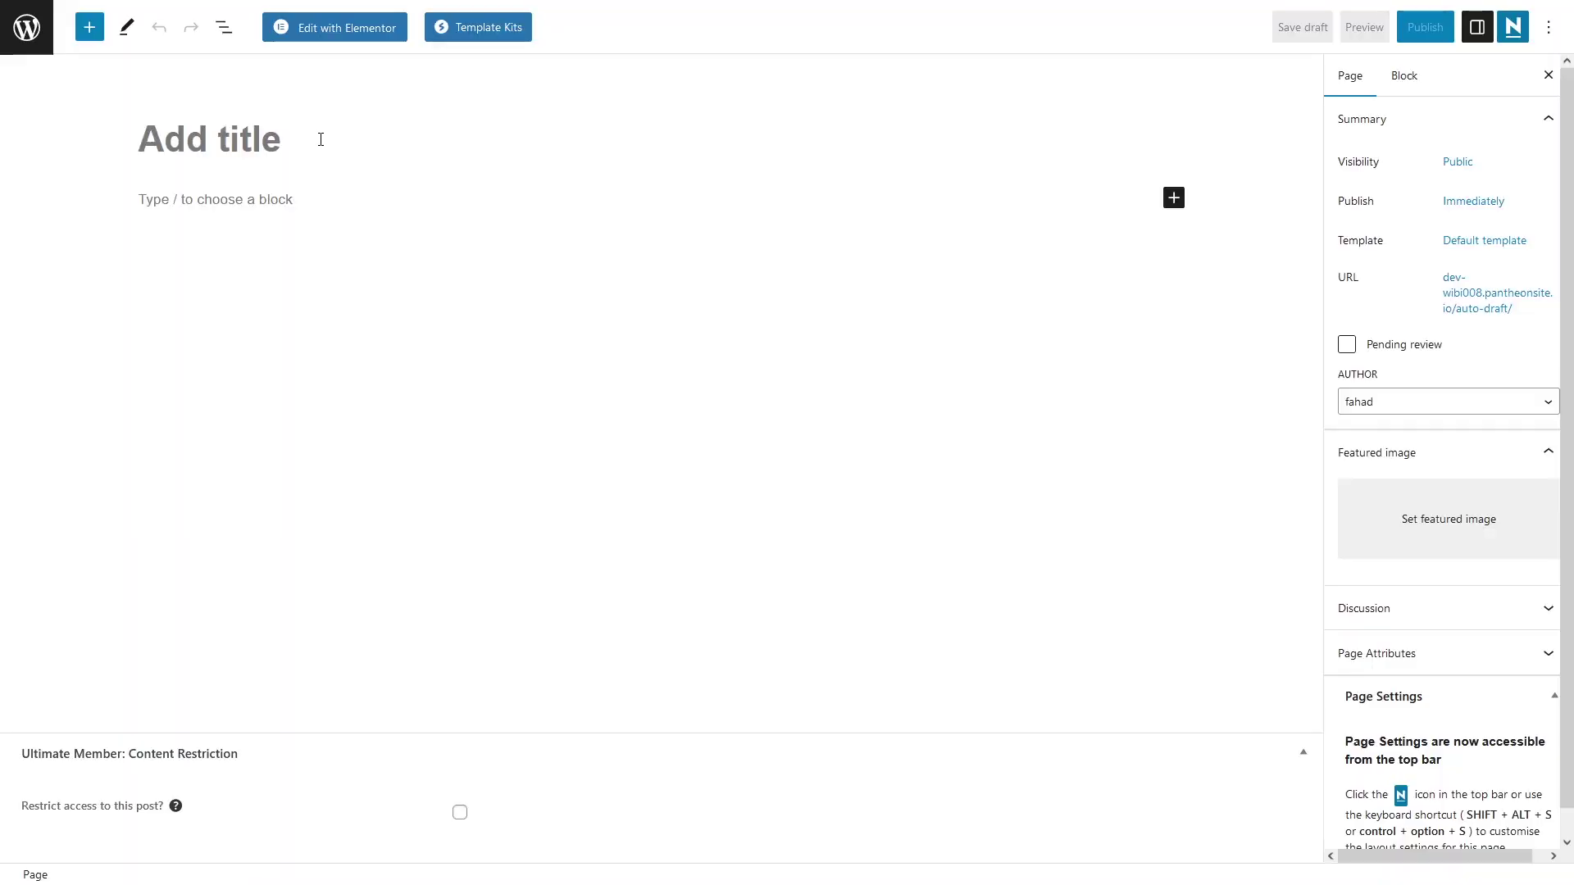
Create a new page titled "Login" and add a Shortcode block to it
text(Login)
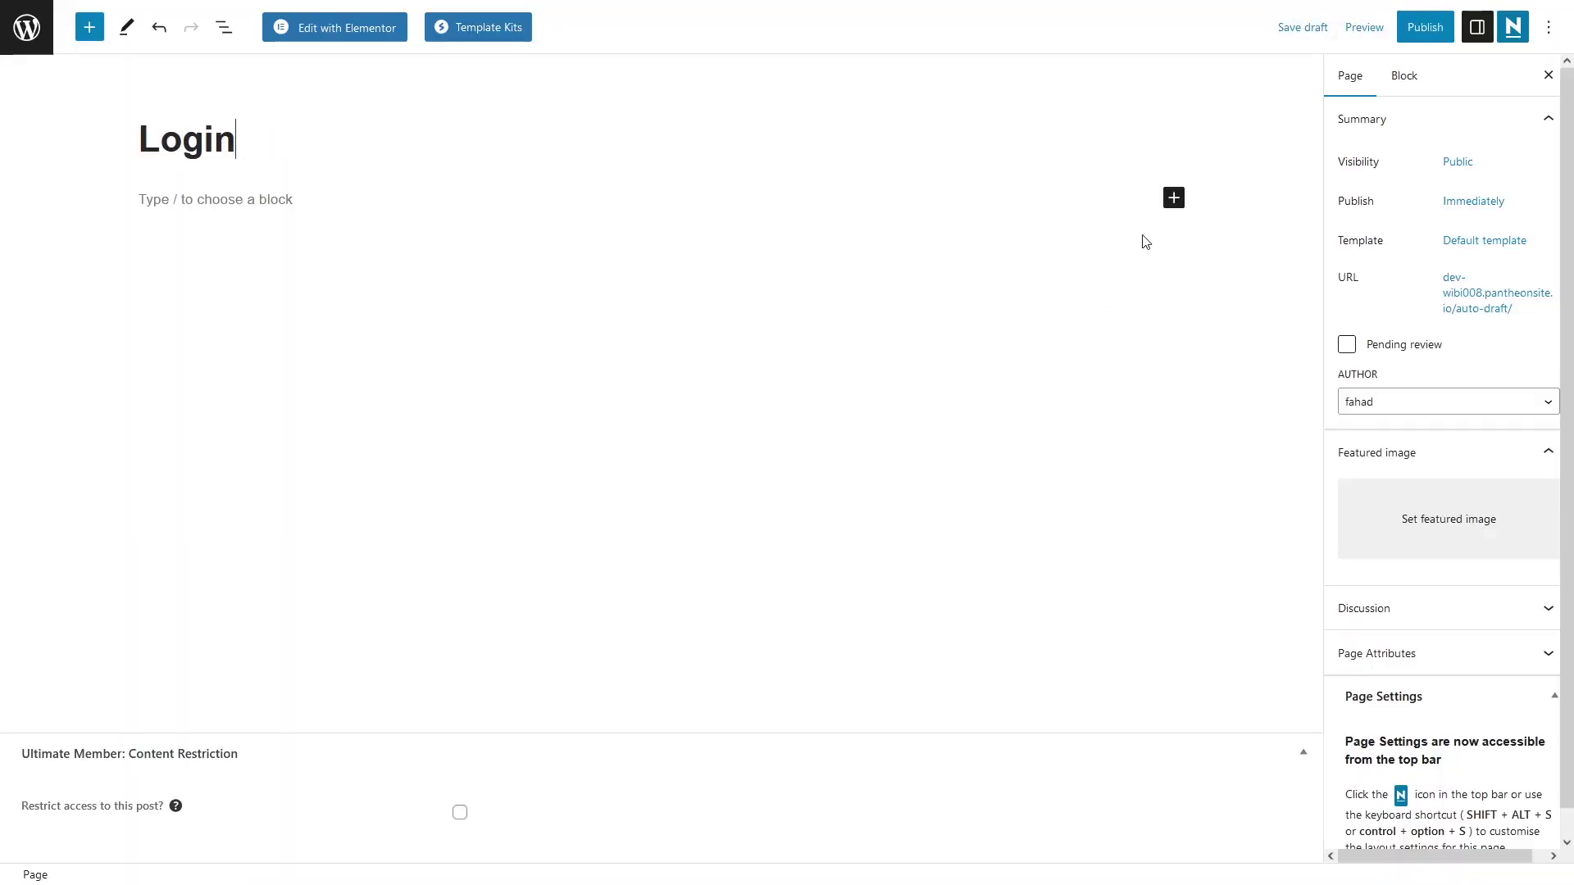
click(1173, 200)
text(short)
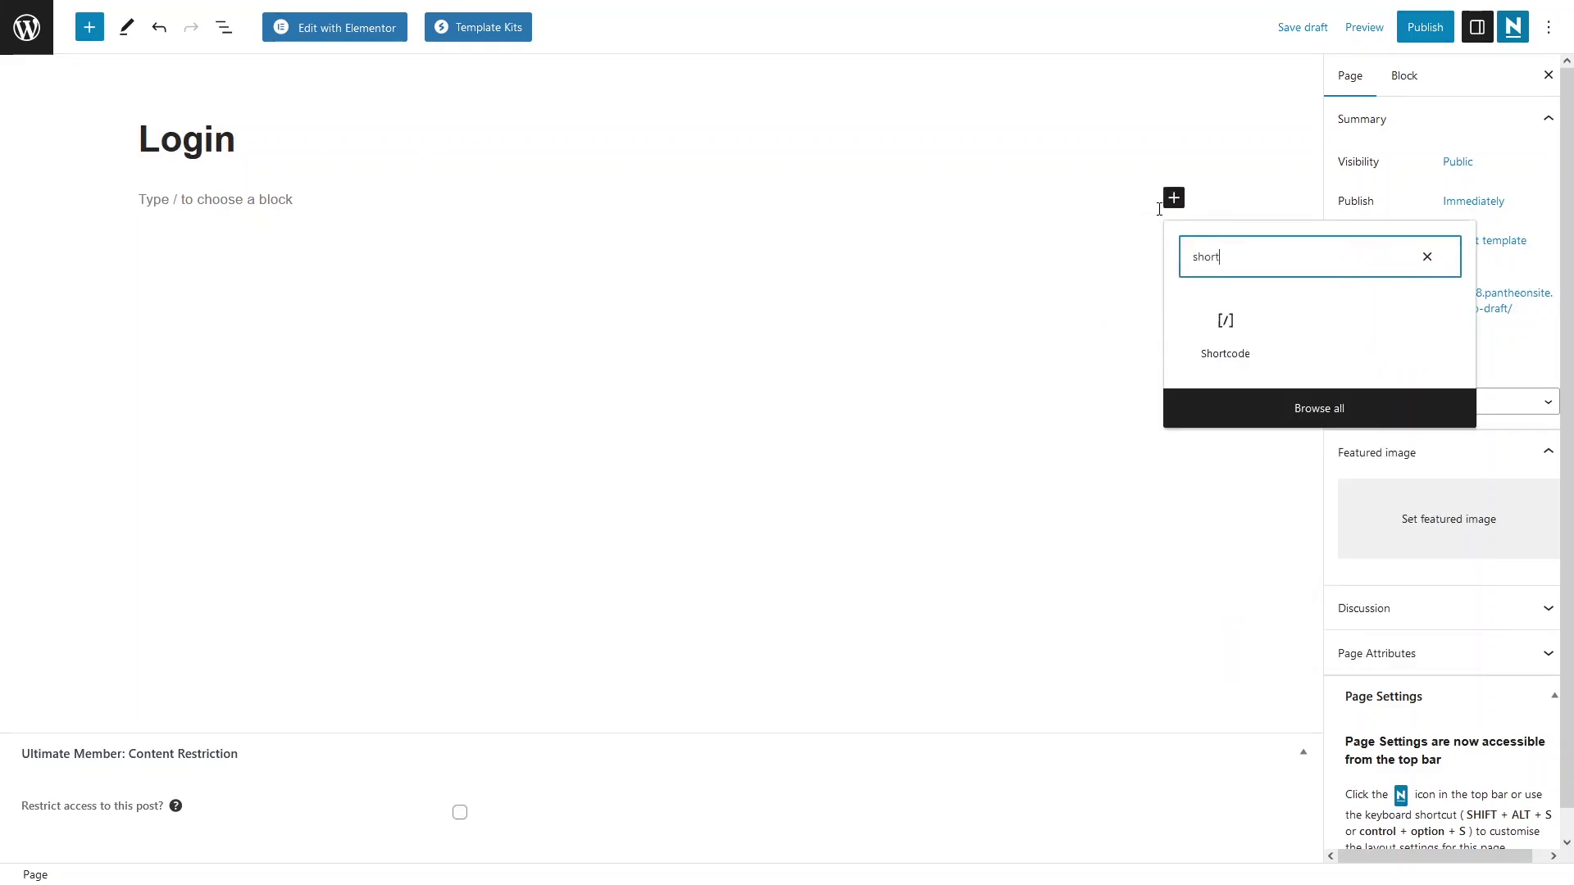
click(1229, 336)
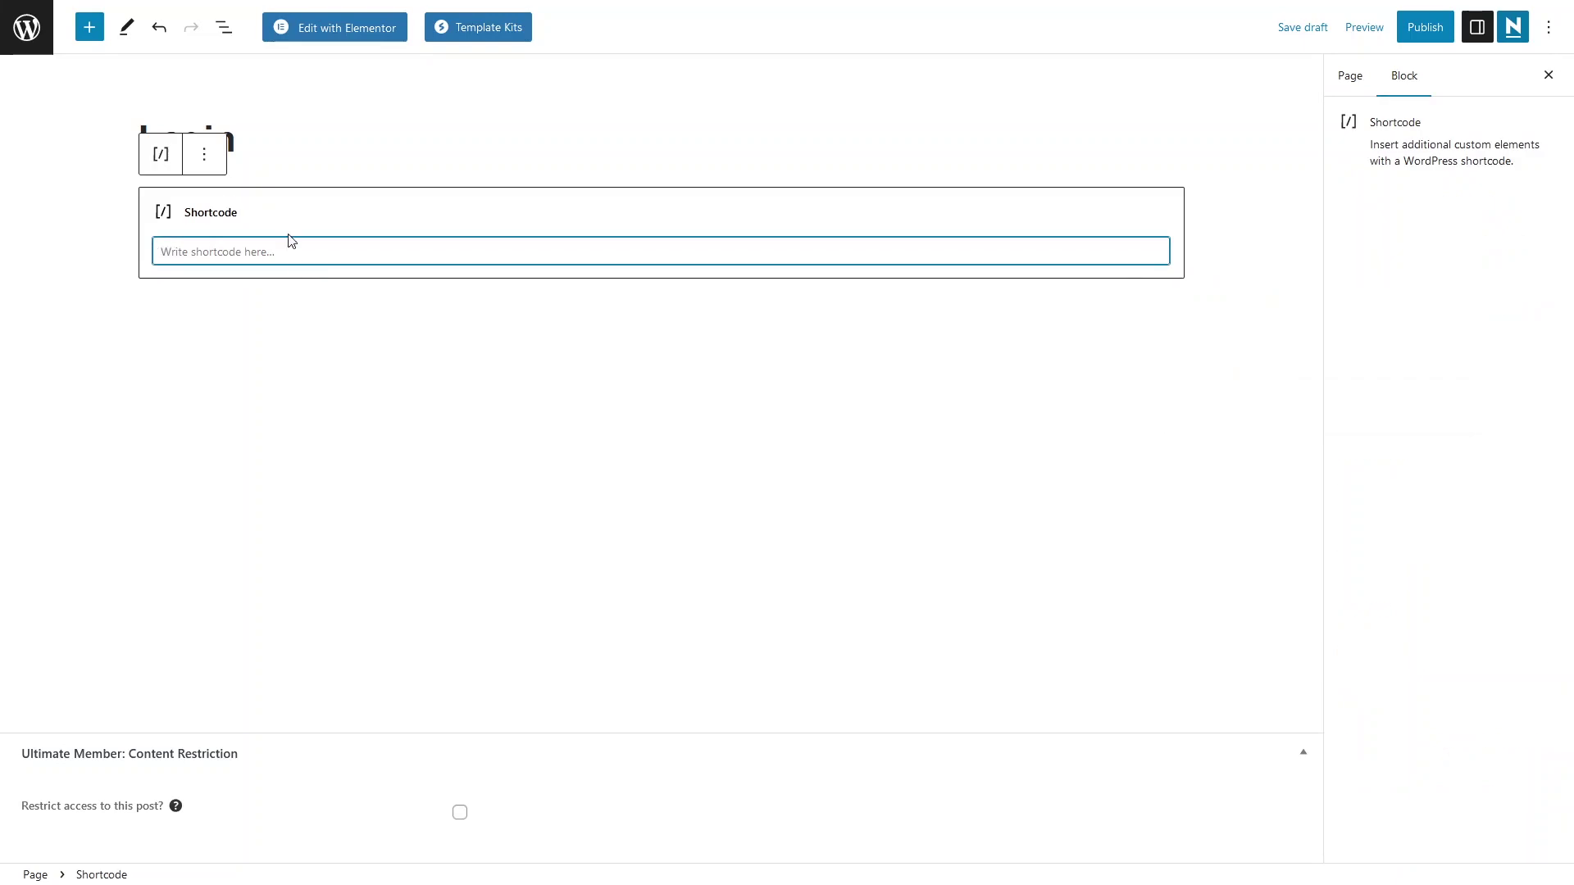
Copy the Default Login form's shortcode [ultimatemember form_id="1438"] from the forms list into the Login page's Shortcode block
mouse_move(230, 5)
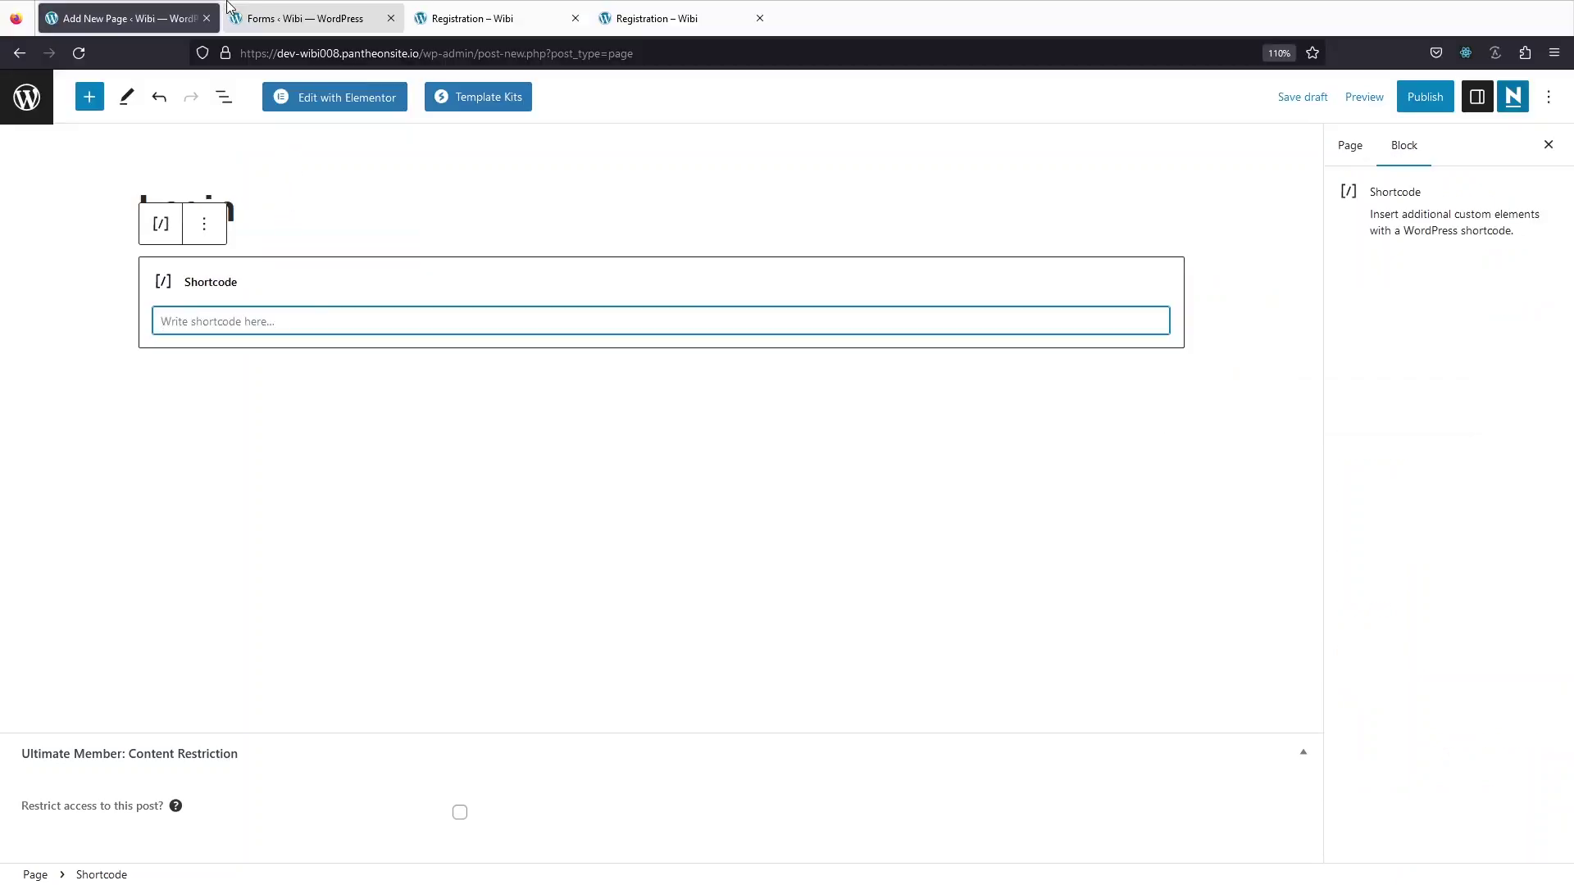
click(308, 8)
mouse_move(300, 433)
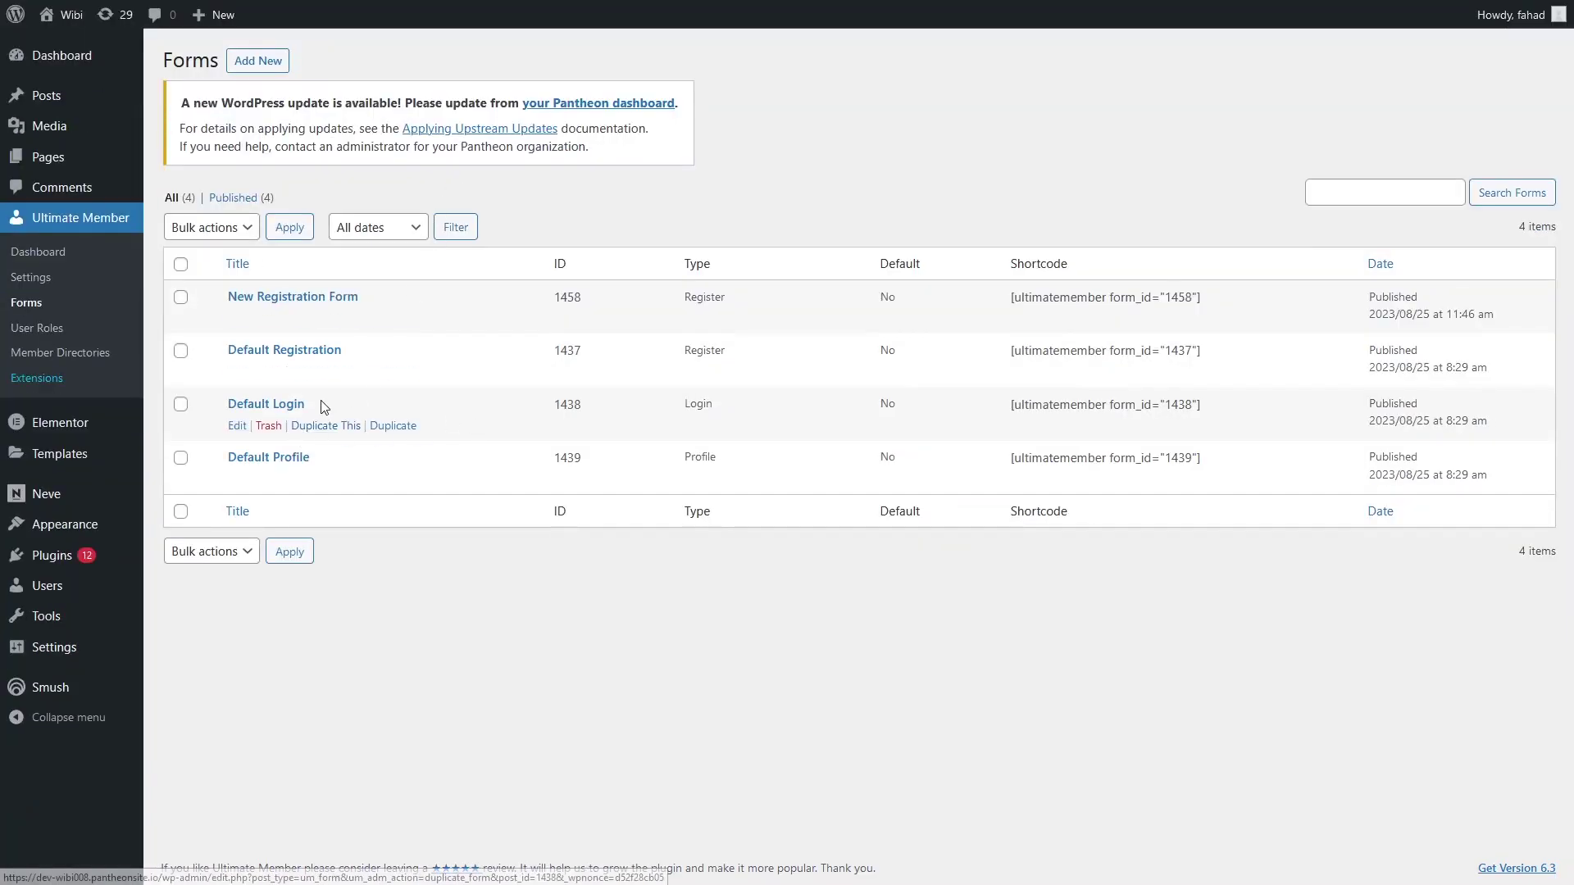
drag(1013, 412, 1220, 415)
key(ctrl+c)
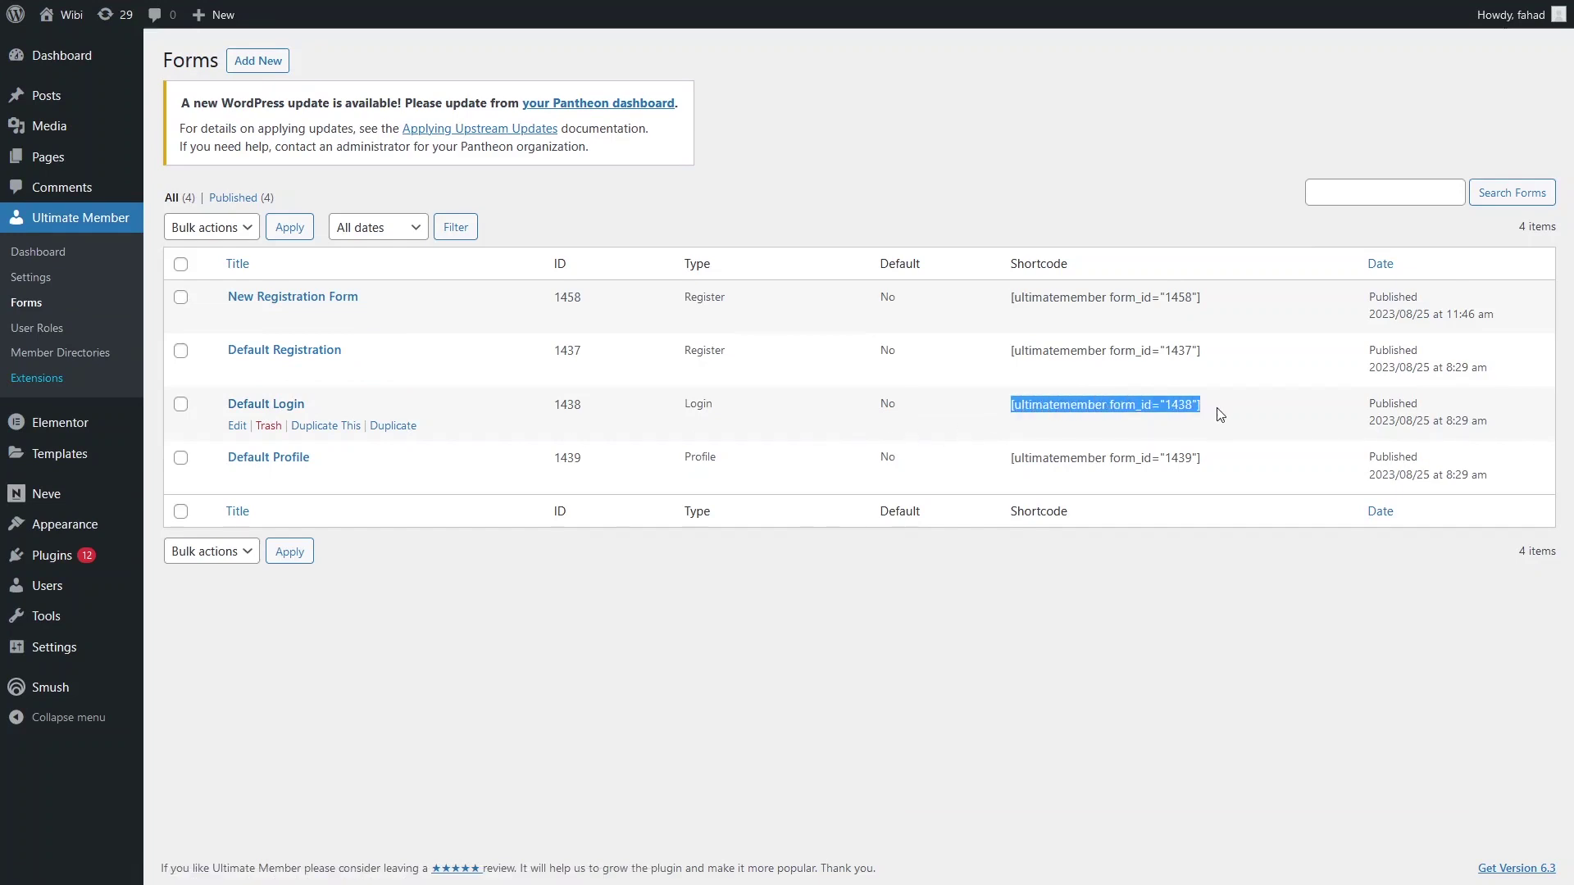
mouse_move(322, 8)
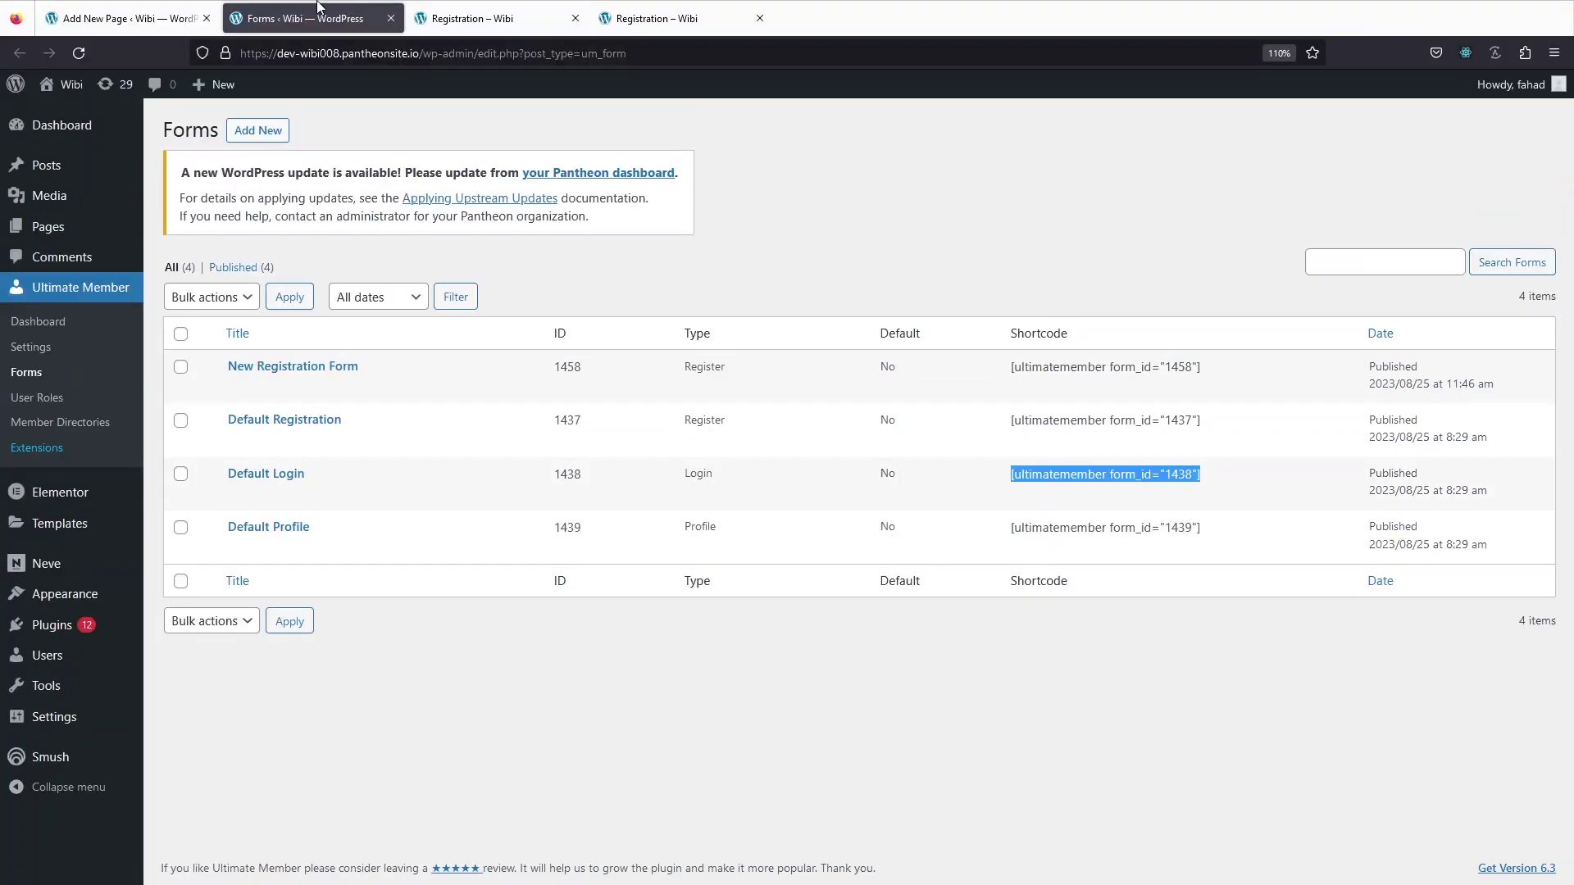
click(137, 7)
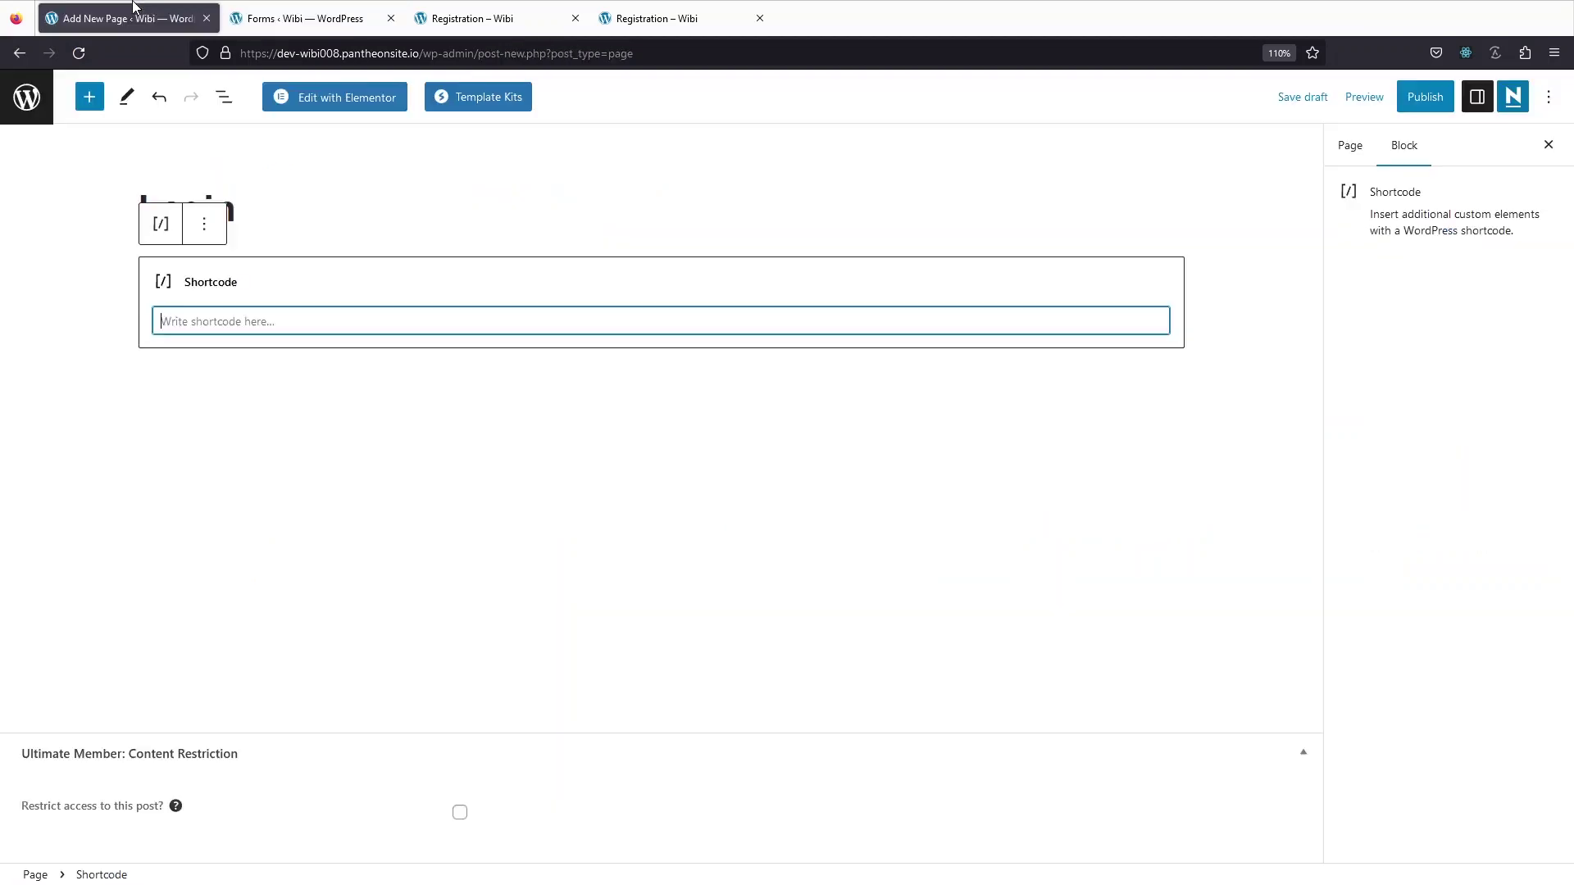
key(ctrl+v)
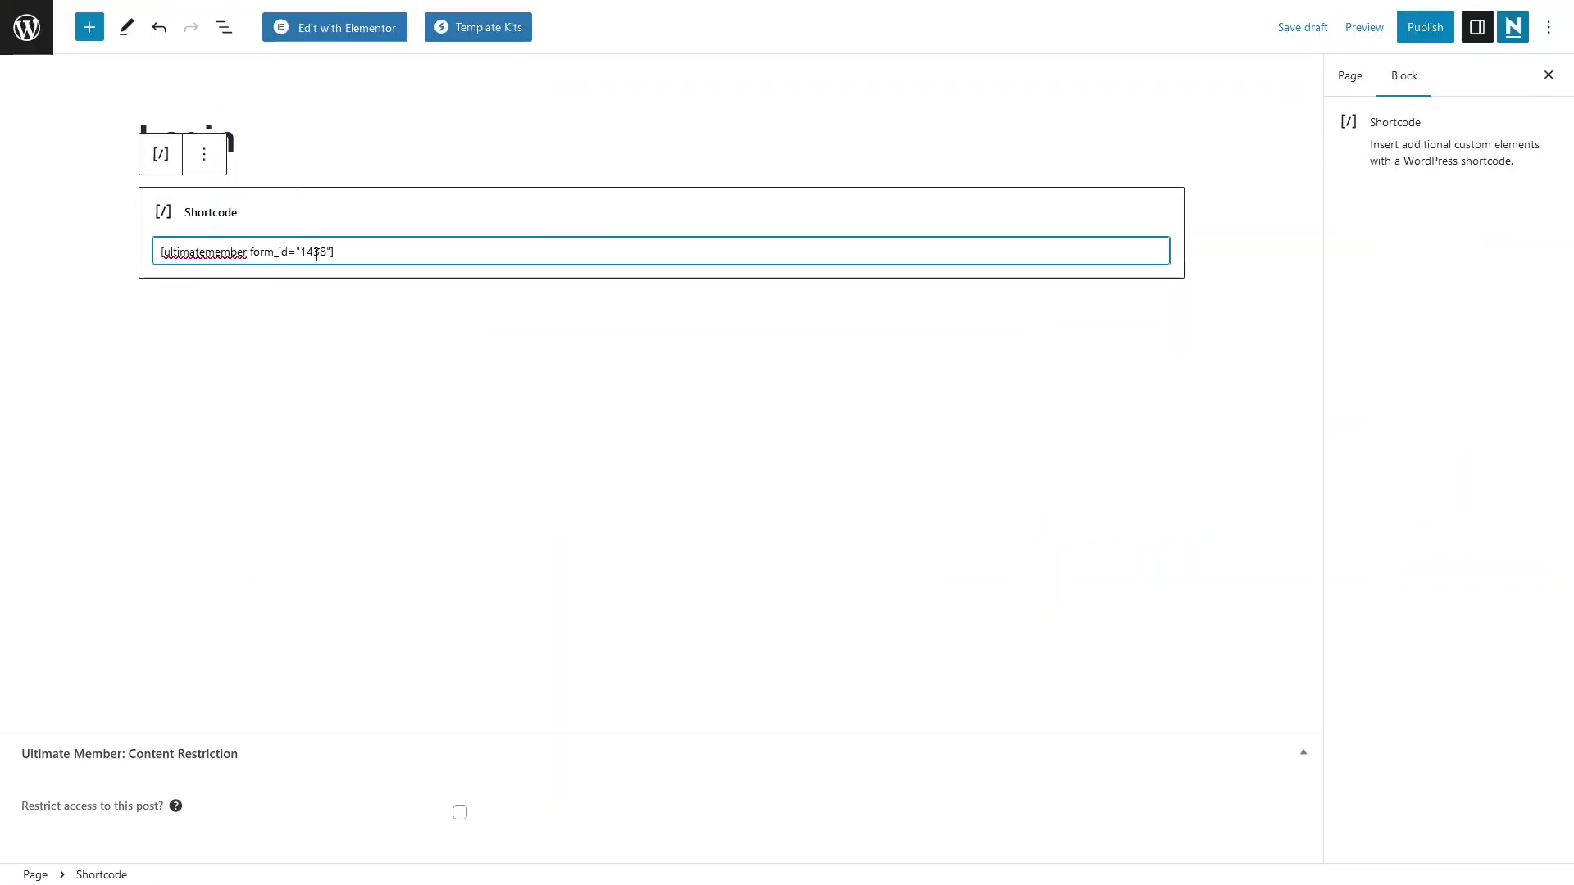
Publish the Login page and open the live page
click(1420, 40)
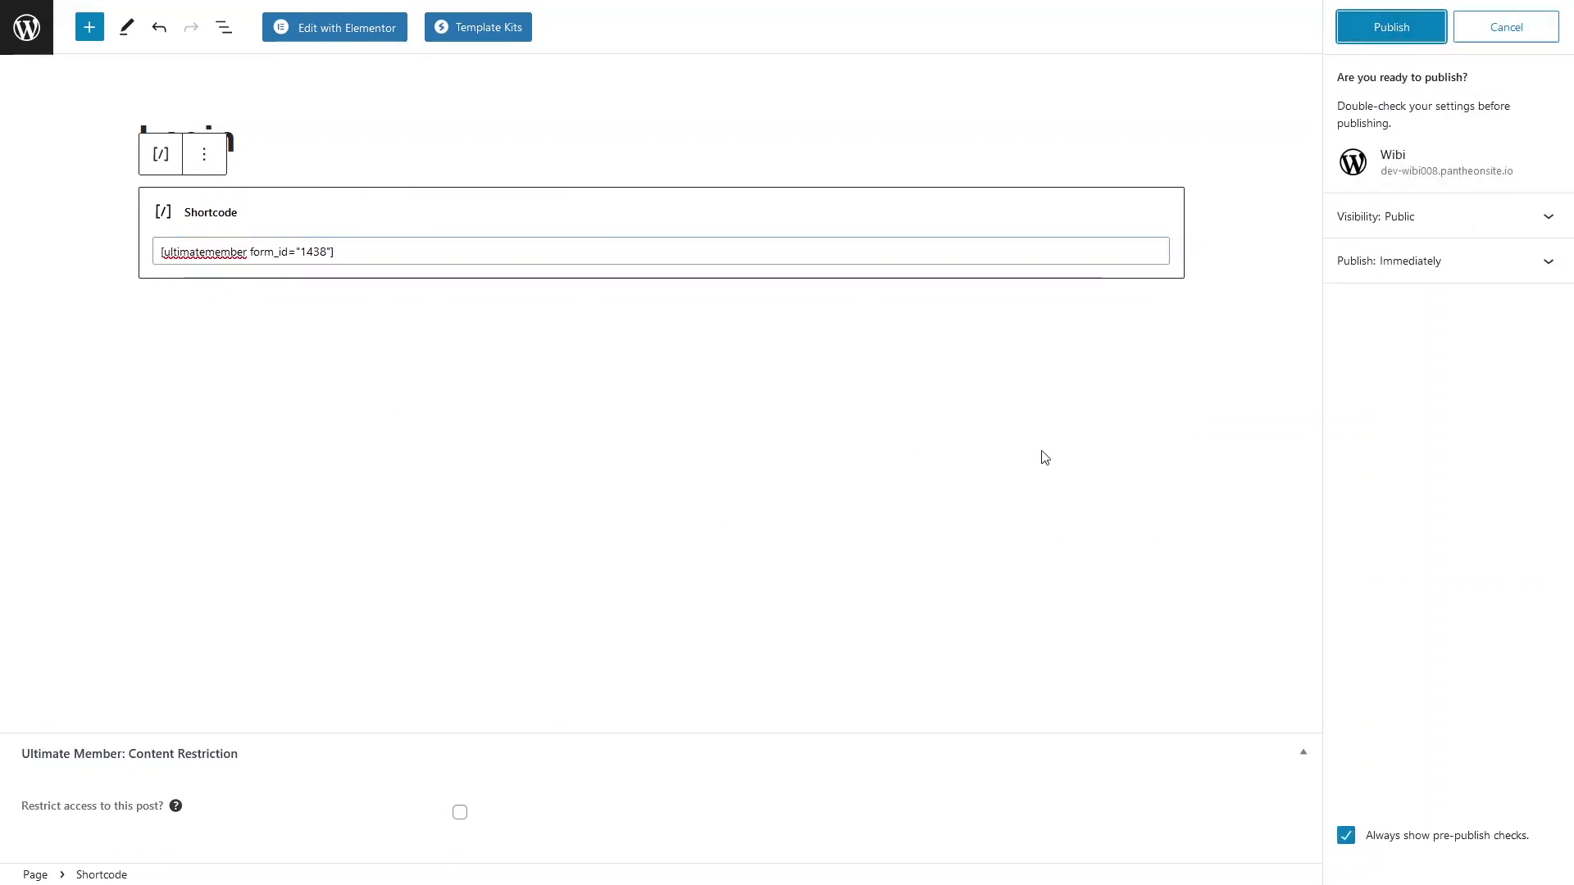
click(1394, 31)
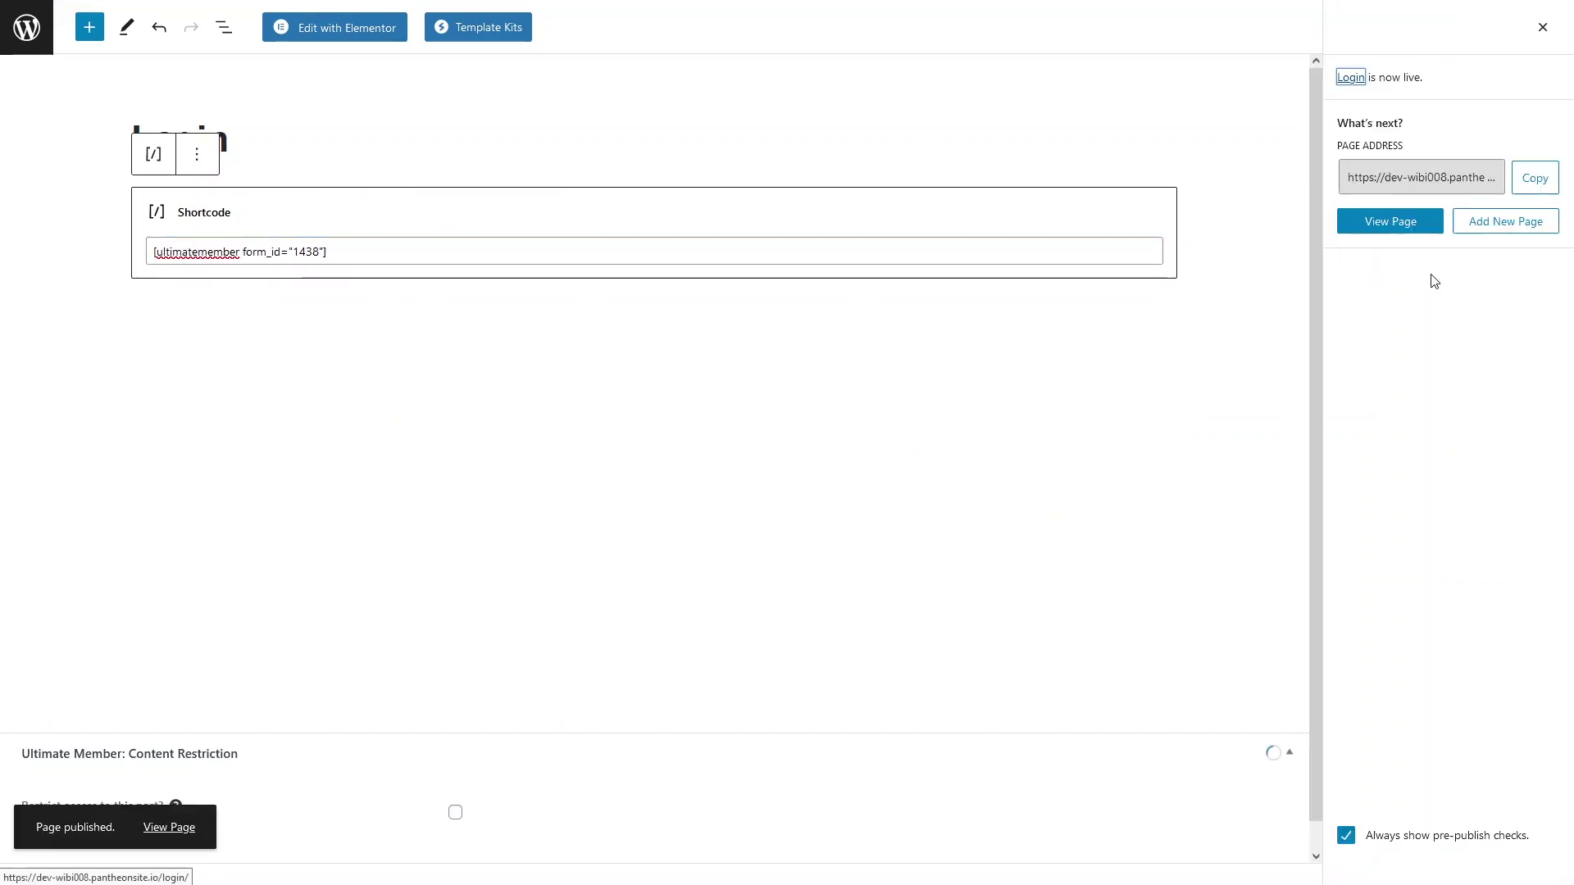
click(1384, 236)
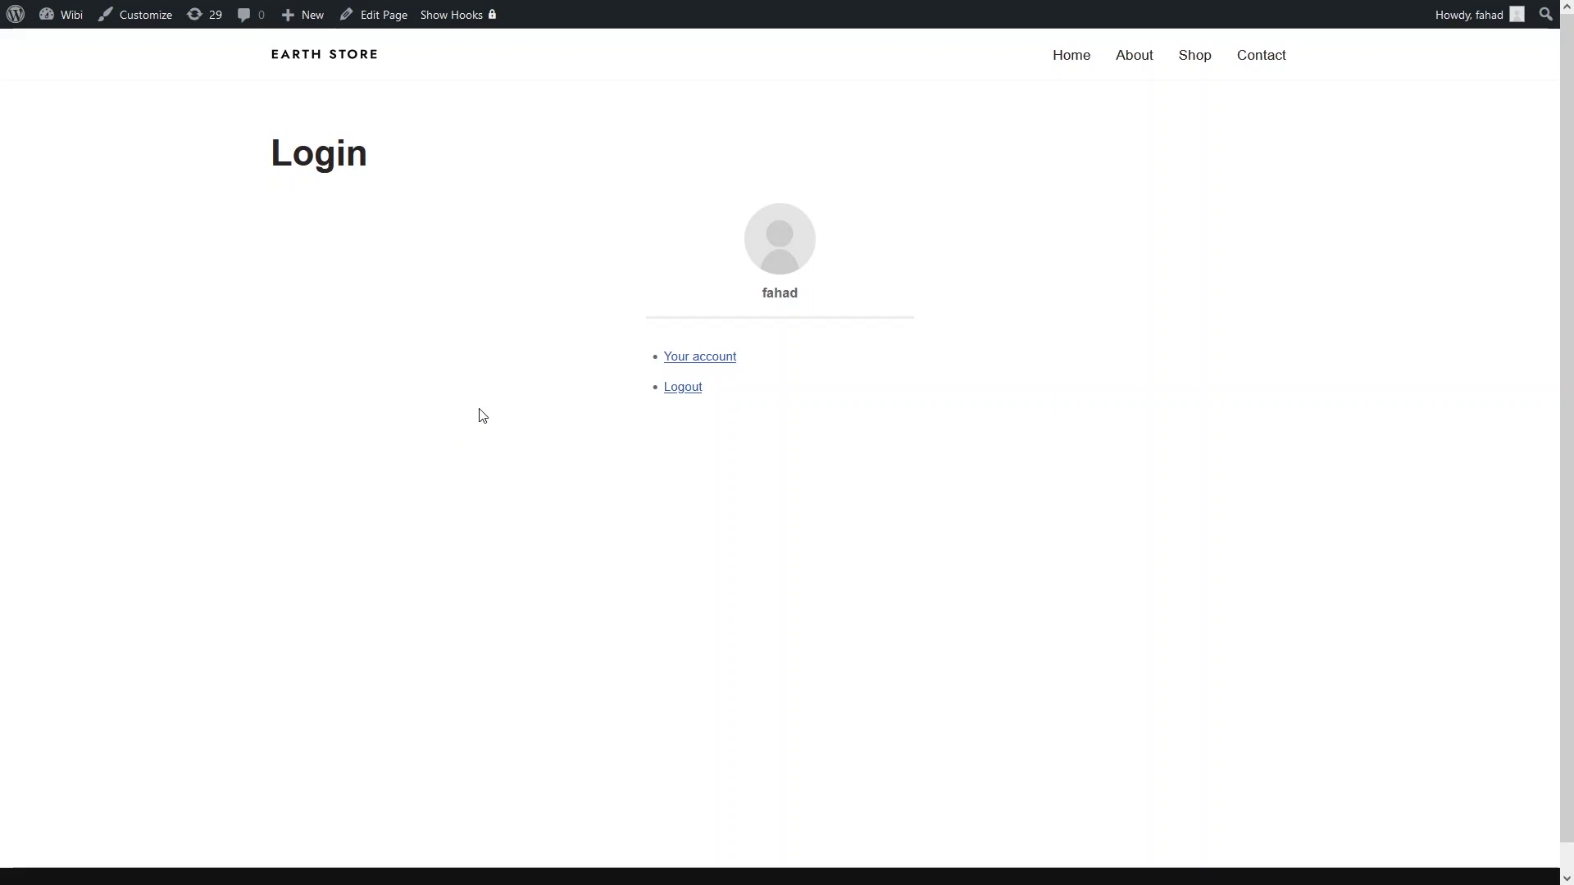
Copy the live Login page's address, check the page in a new Google Chrome tab, and return to the page editor in Firefox
mouse_move(315, 23)
click(322, 53)
key(ctrl+c)
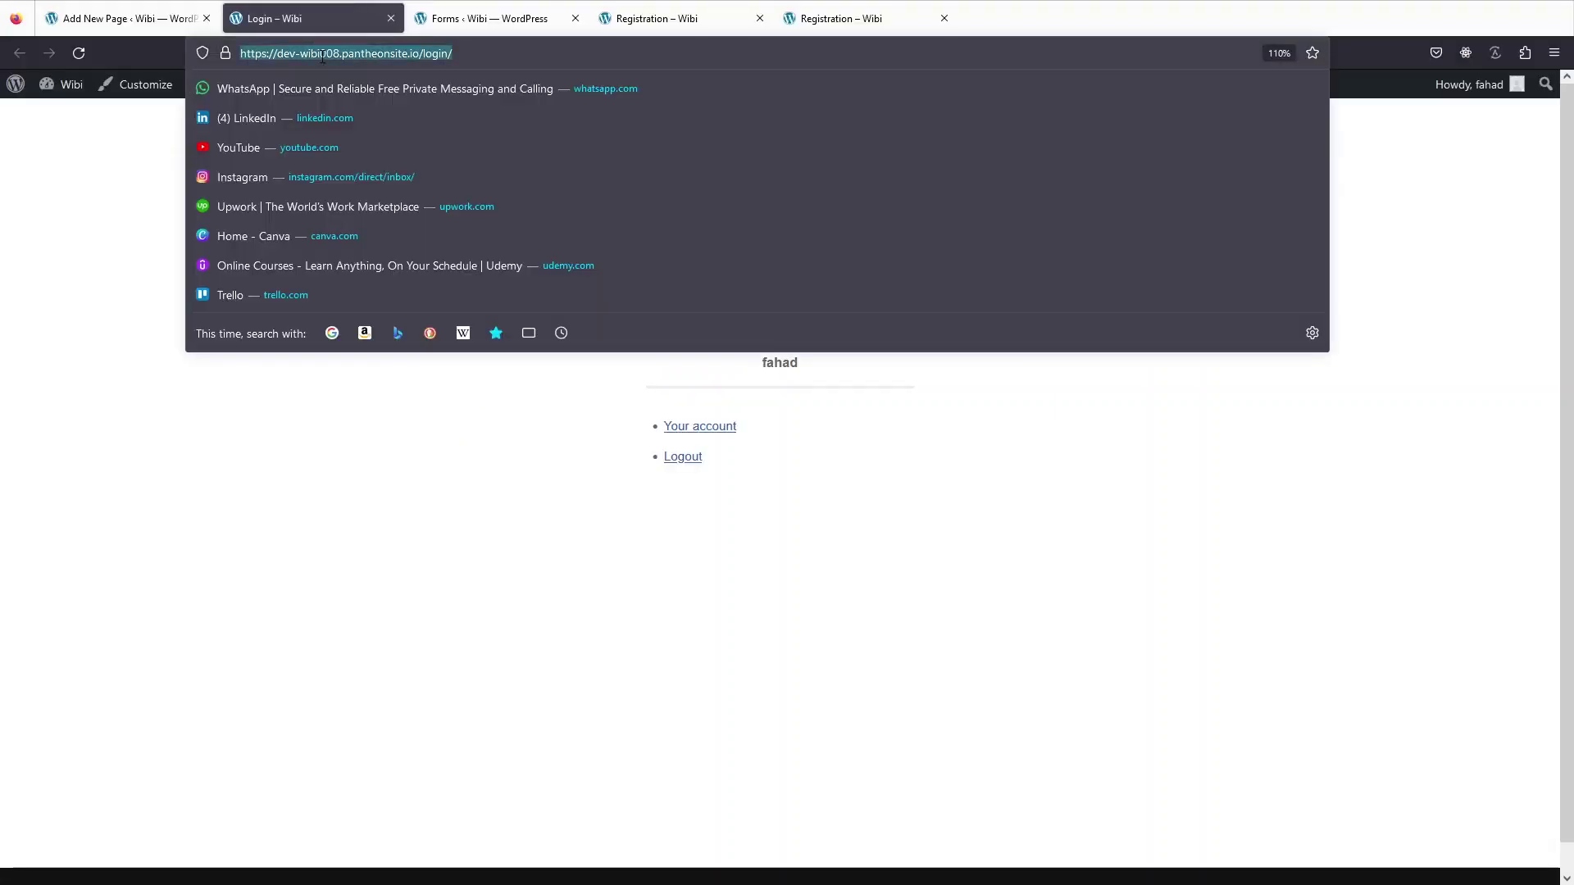
key(alt+Tab)
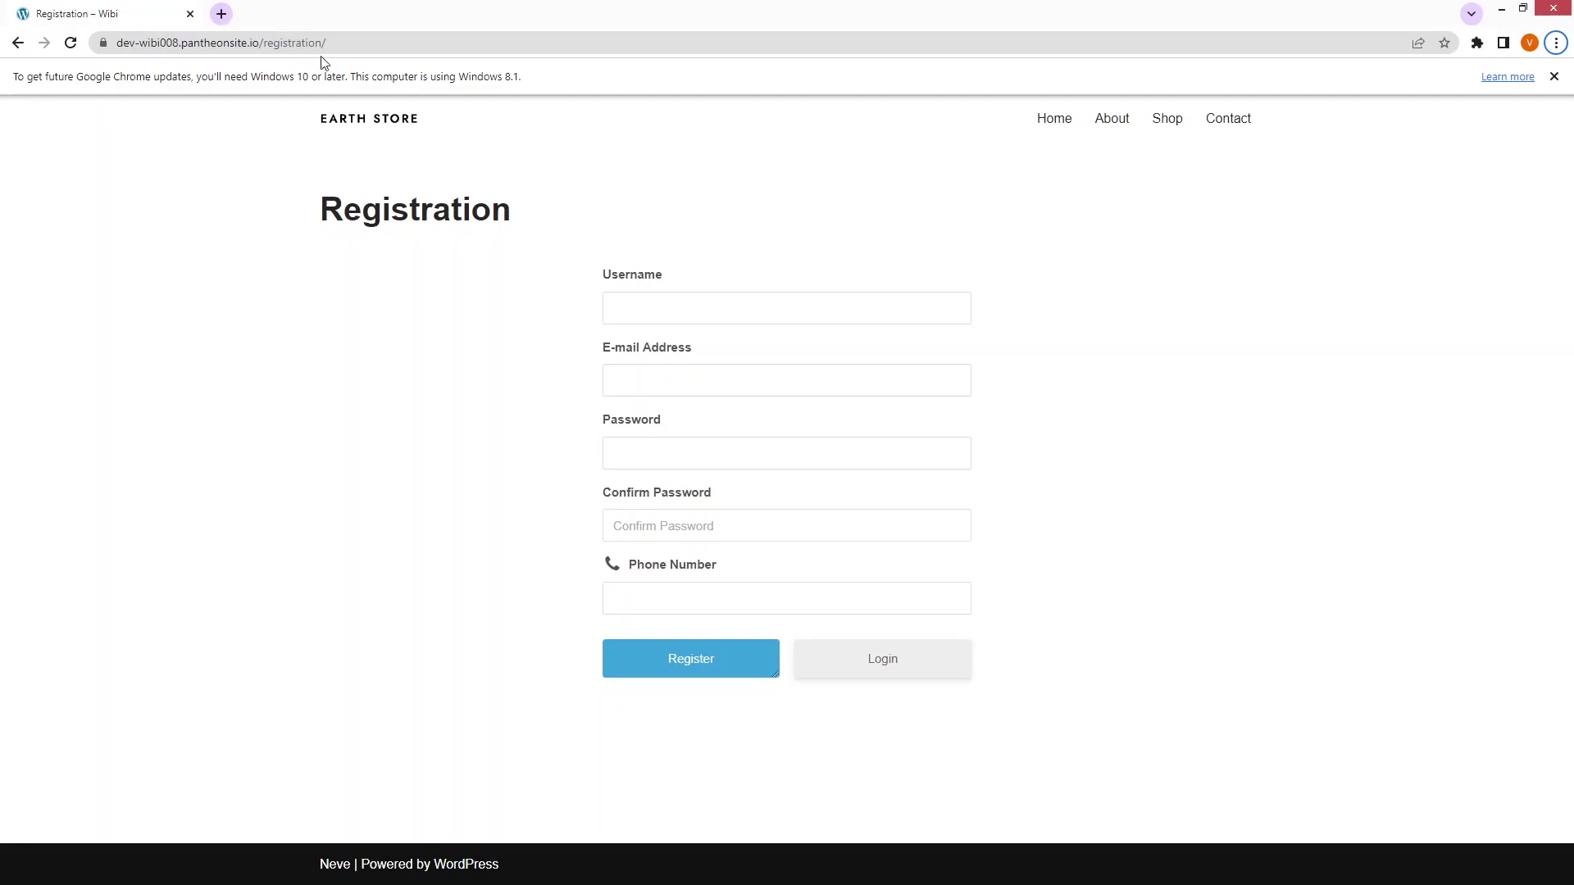
click(220, 14)
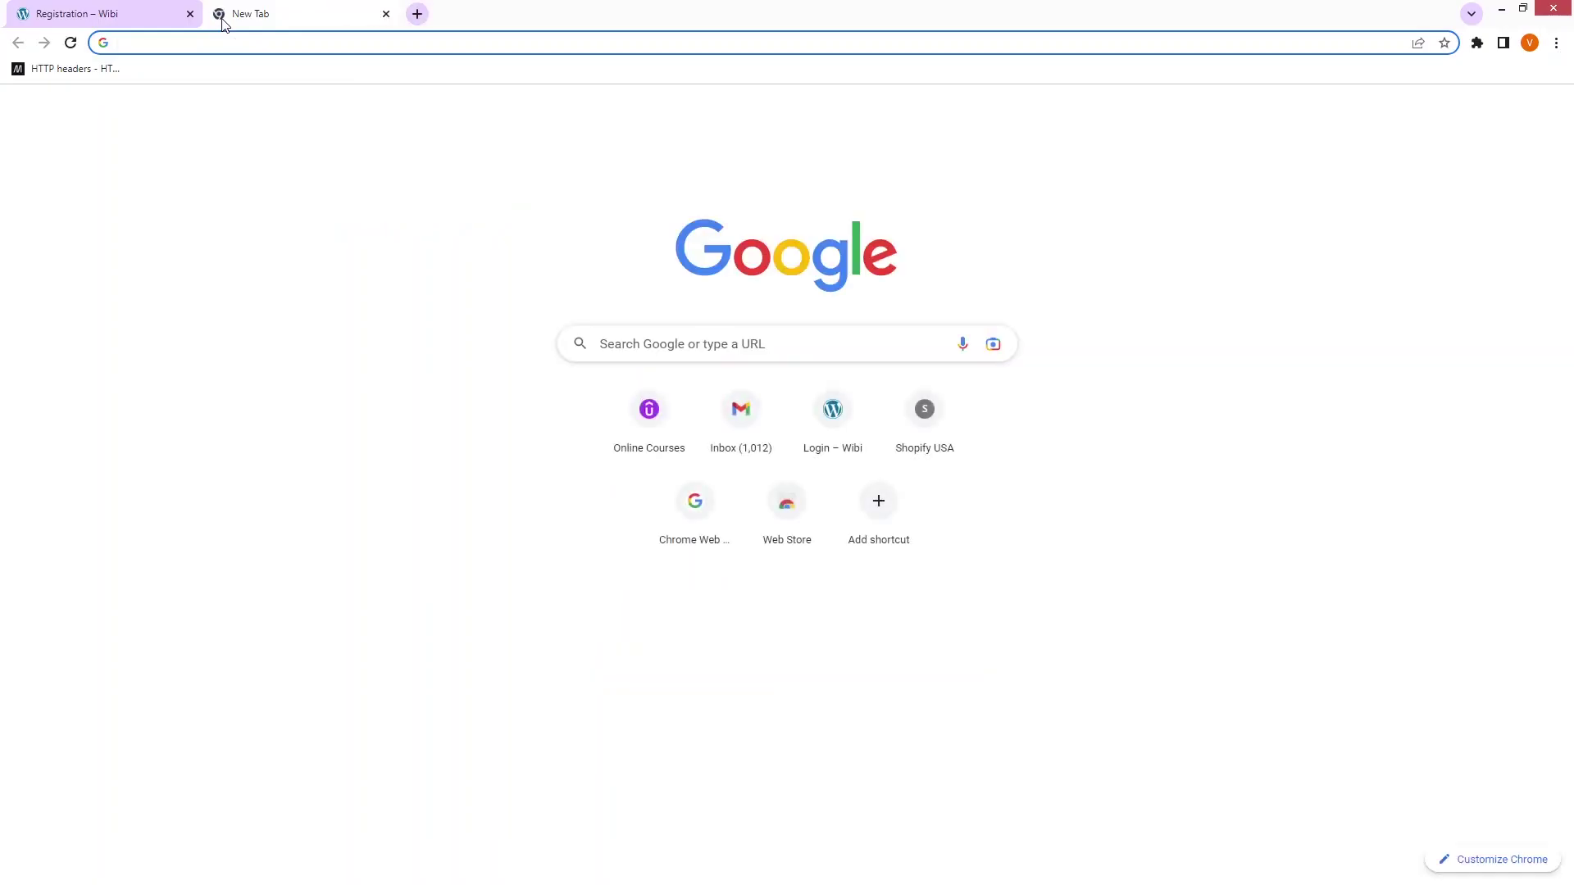
key(ctrl+v)
key(Return)
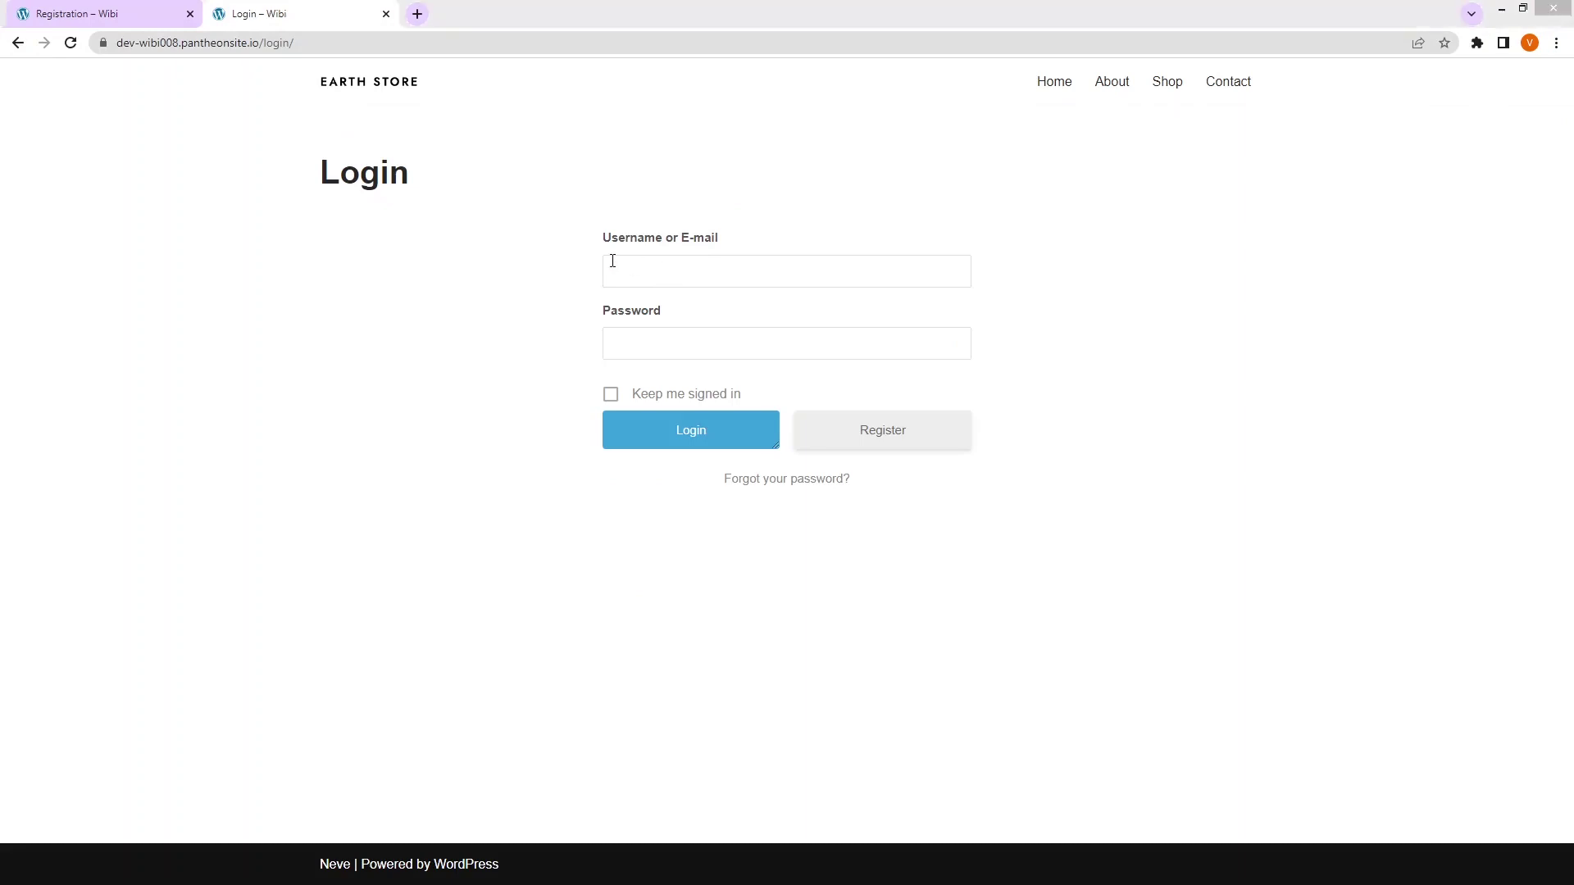
key(alt+Tab)
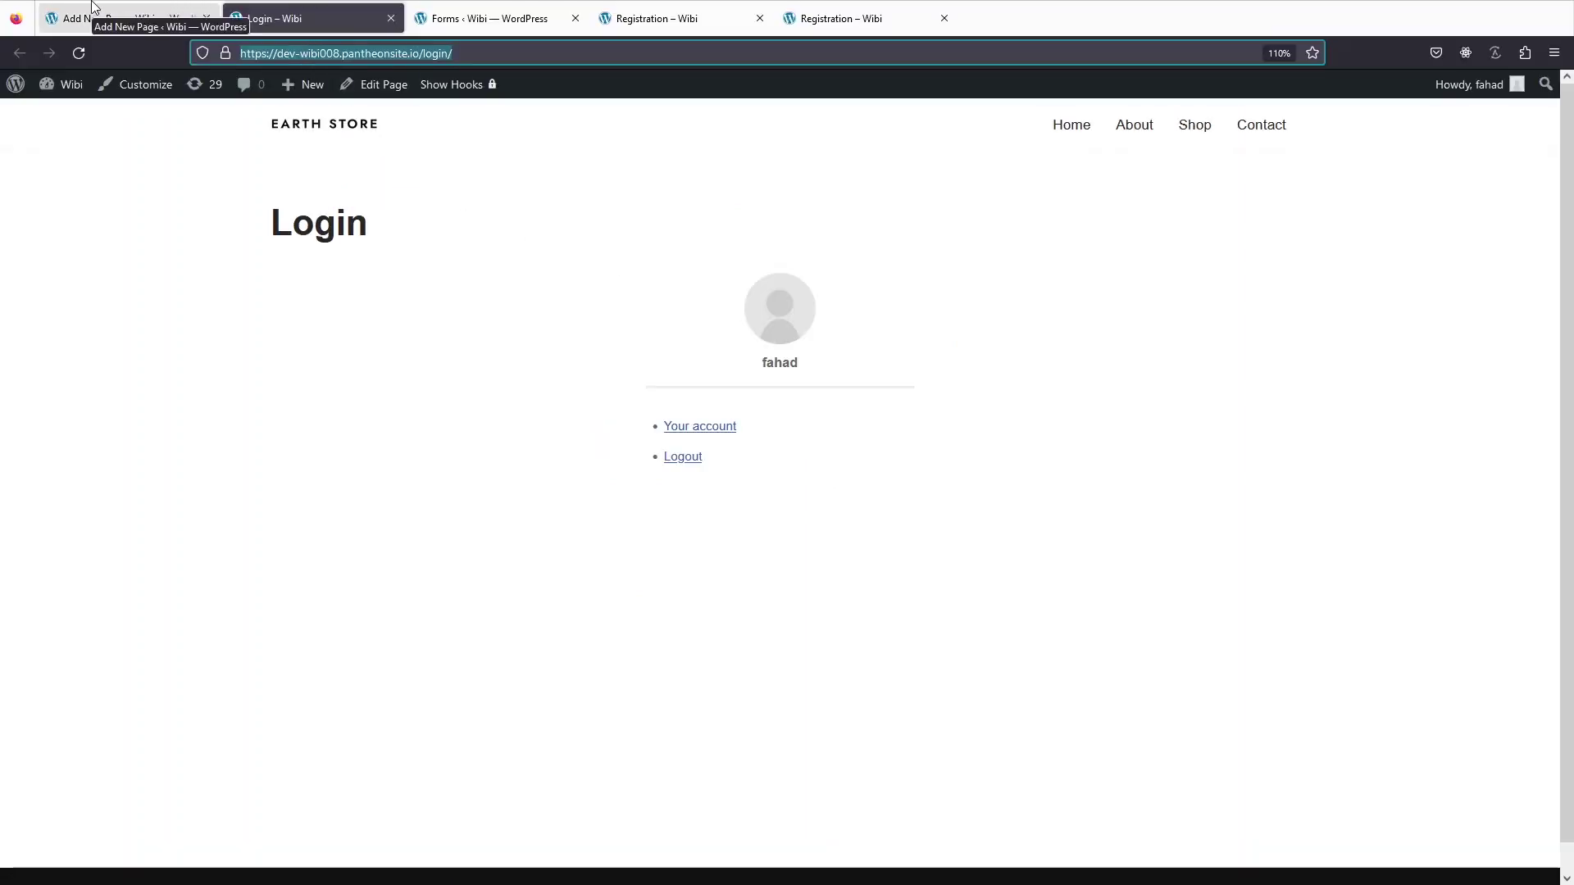
click(126, 9)
key(F11)
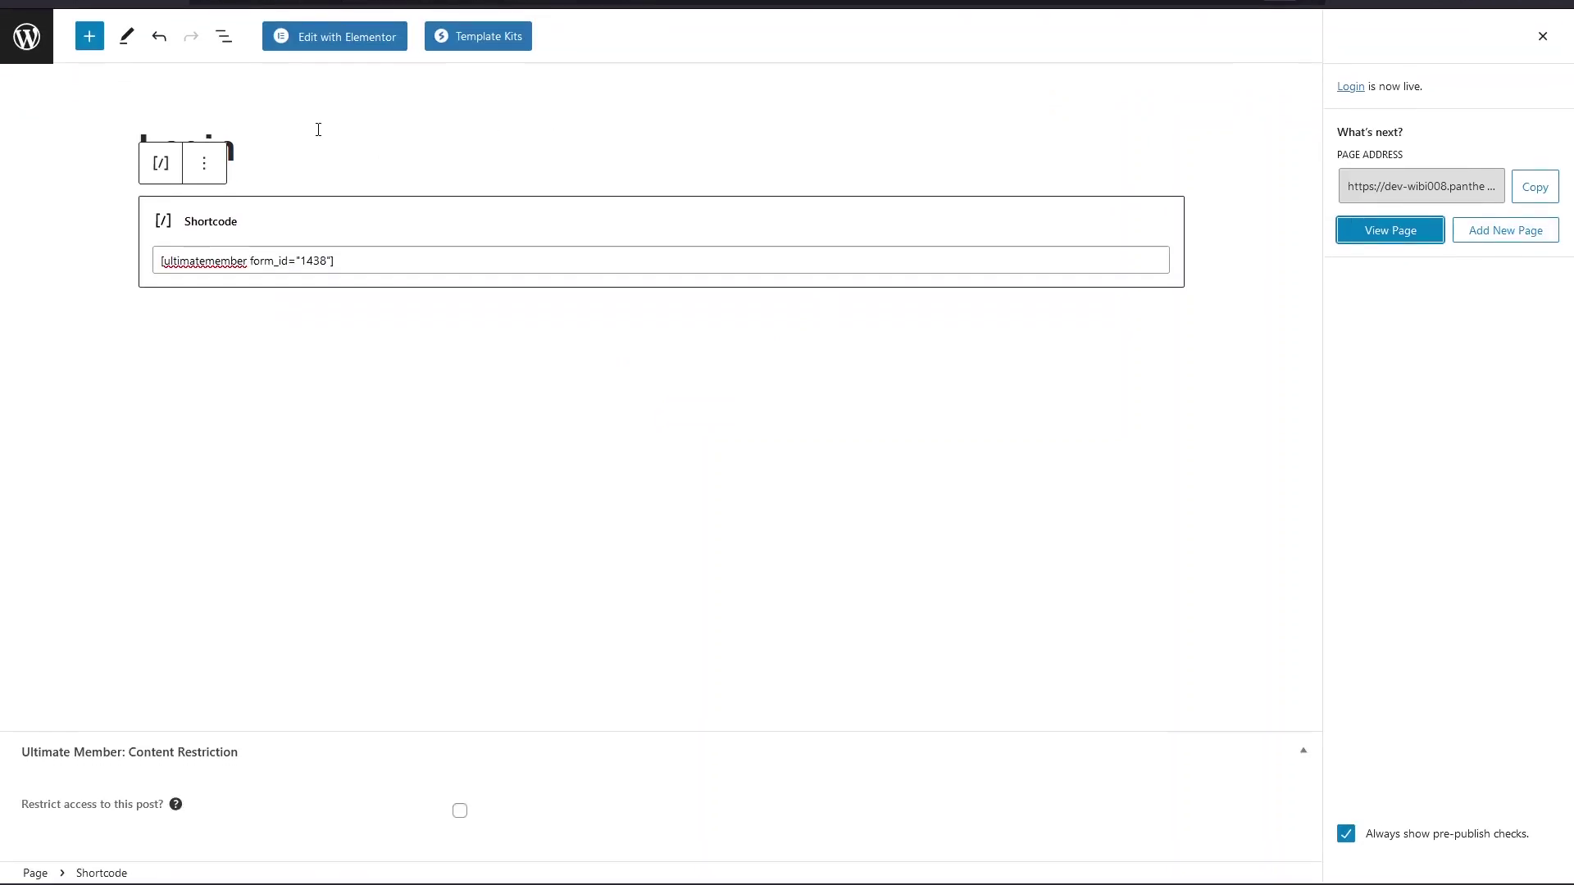
Create a new page titled "User Profile" and add a Shortcode block to it
click(24, 47)
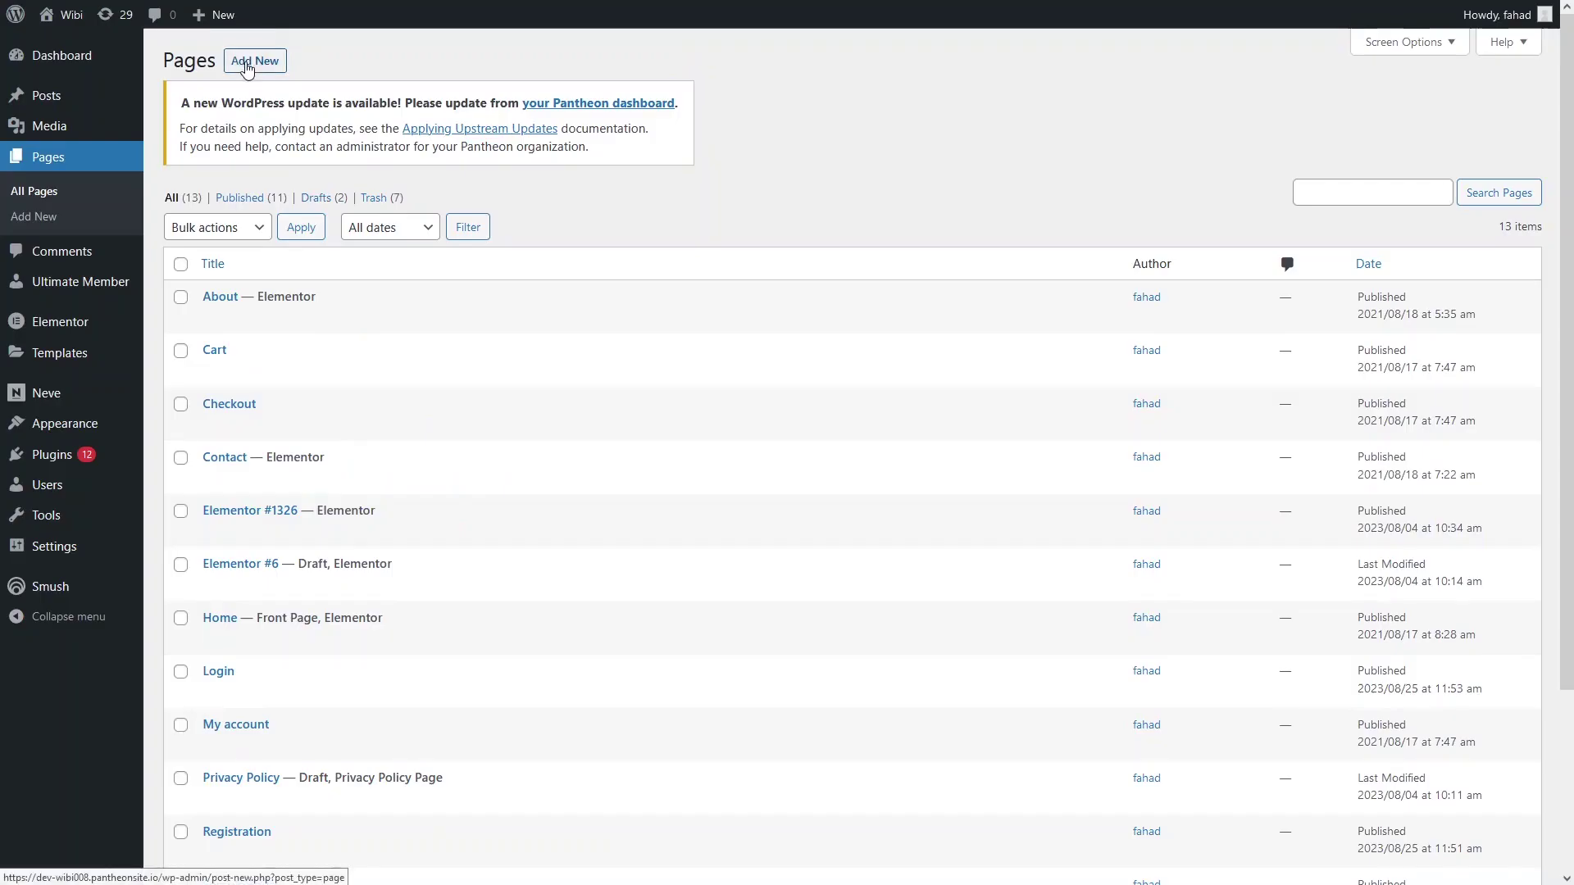
click(246, 69)
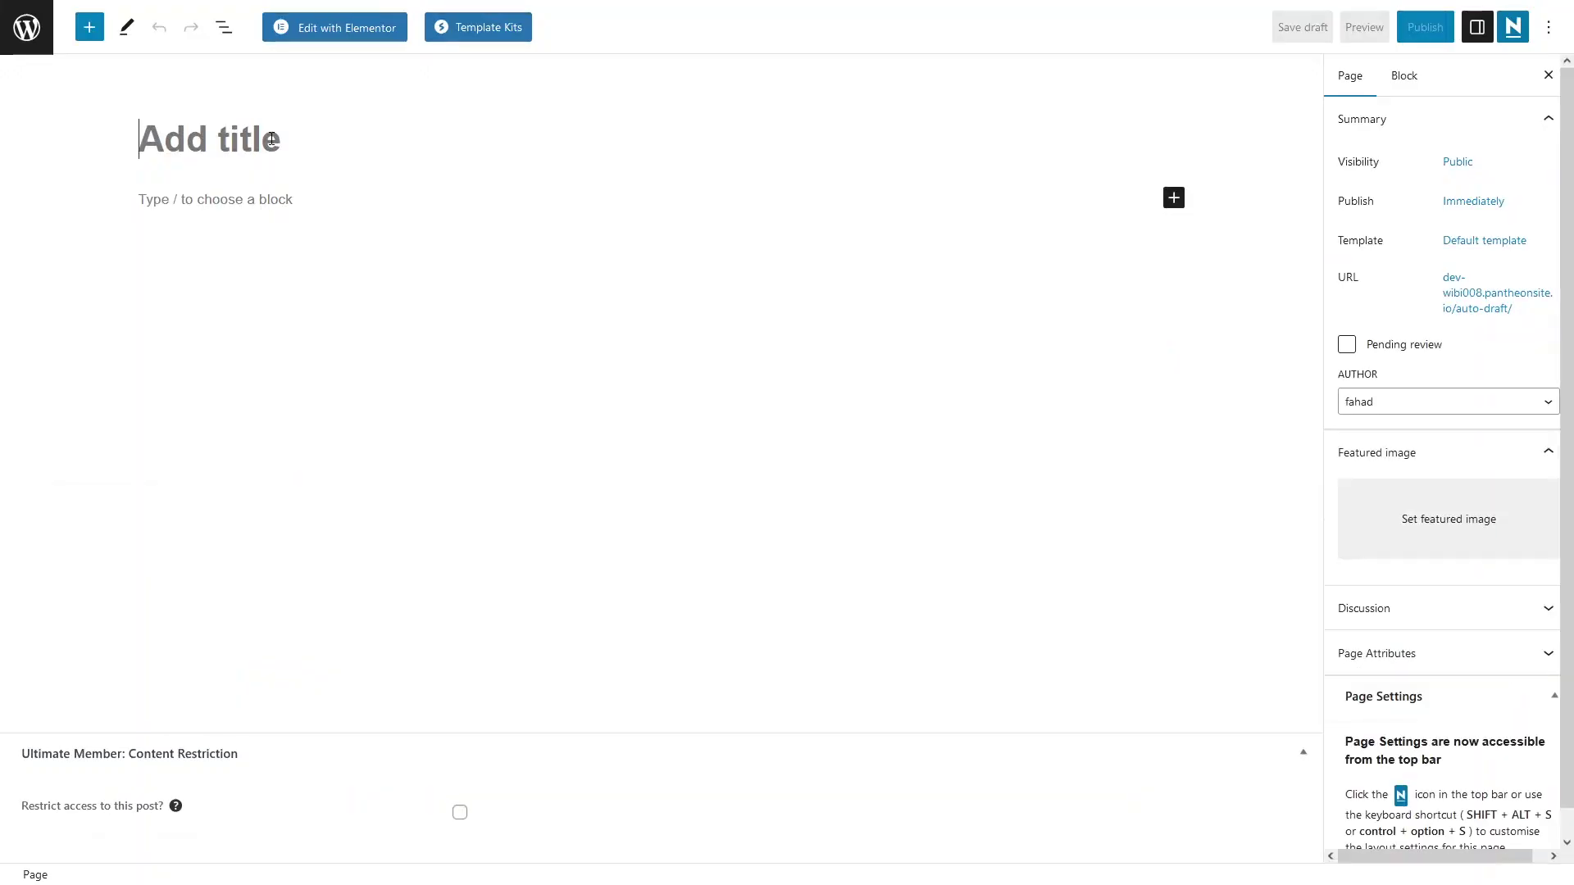
text(User P)
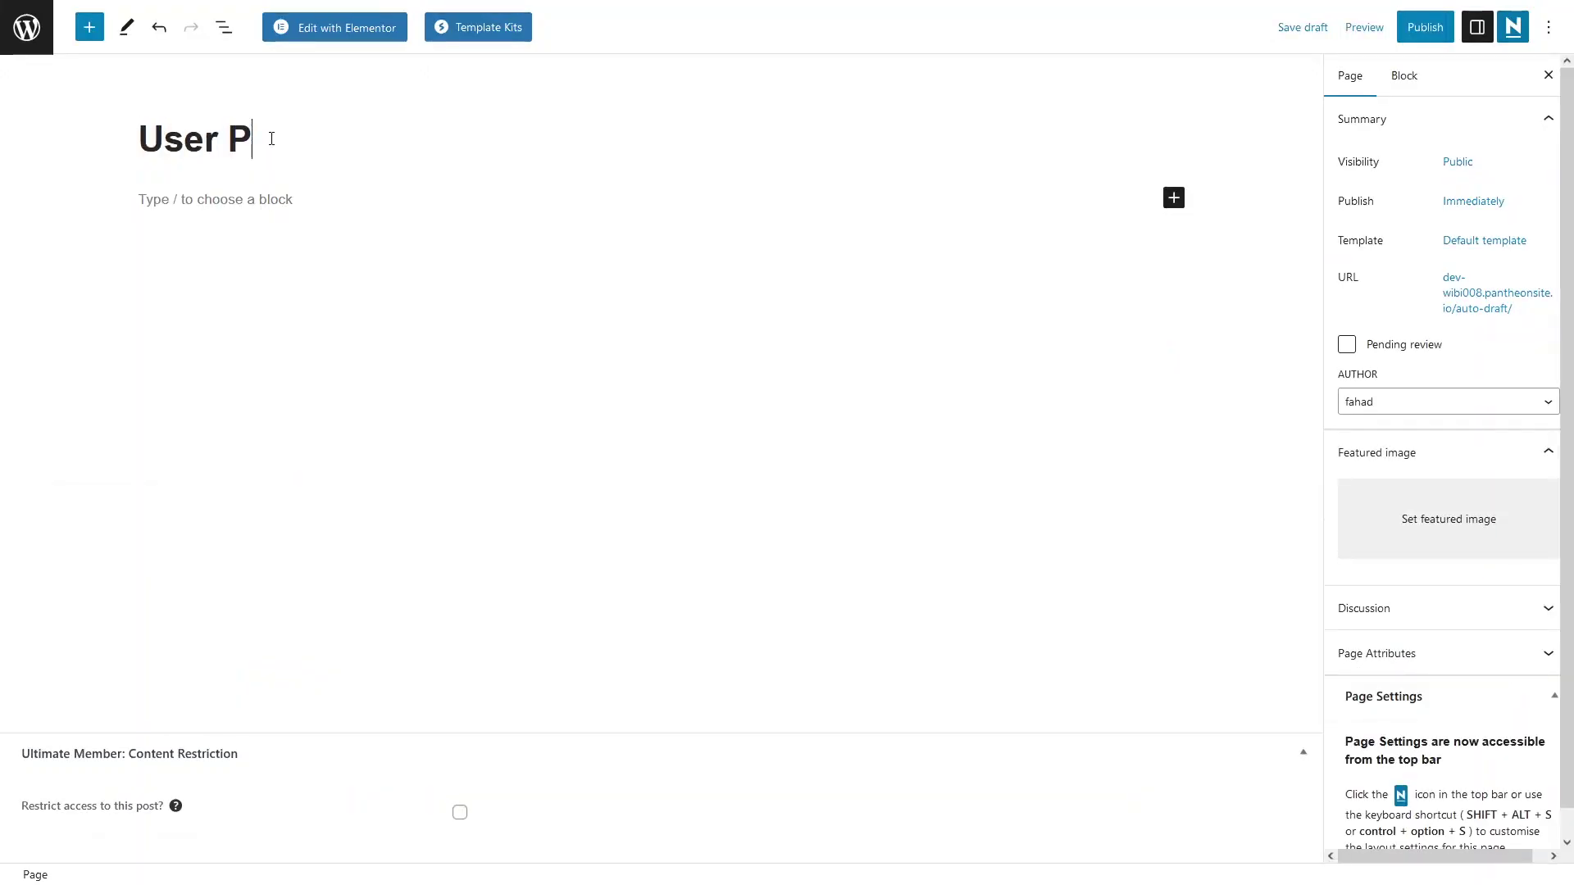
text(rofile)
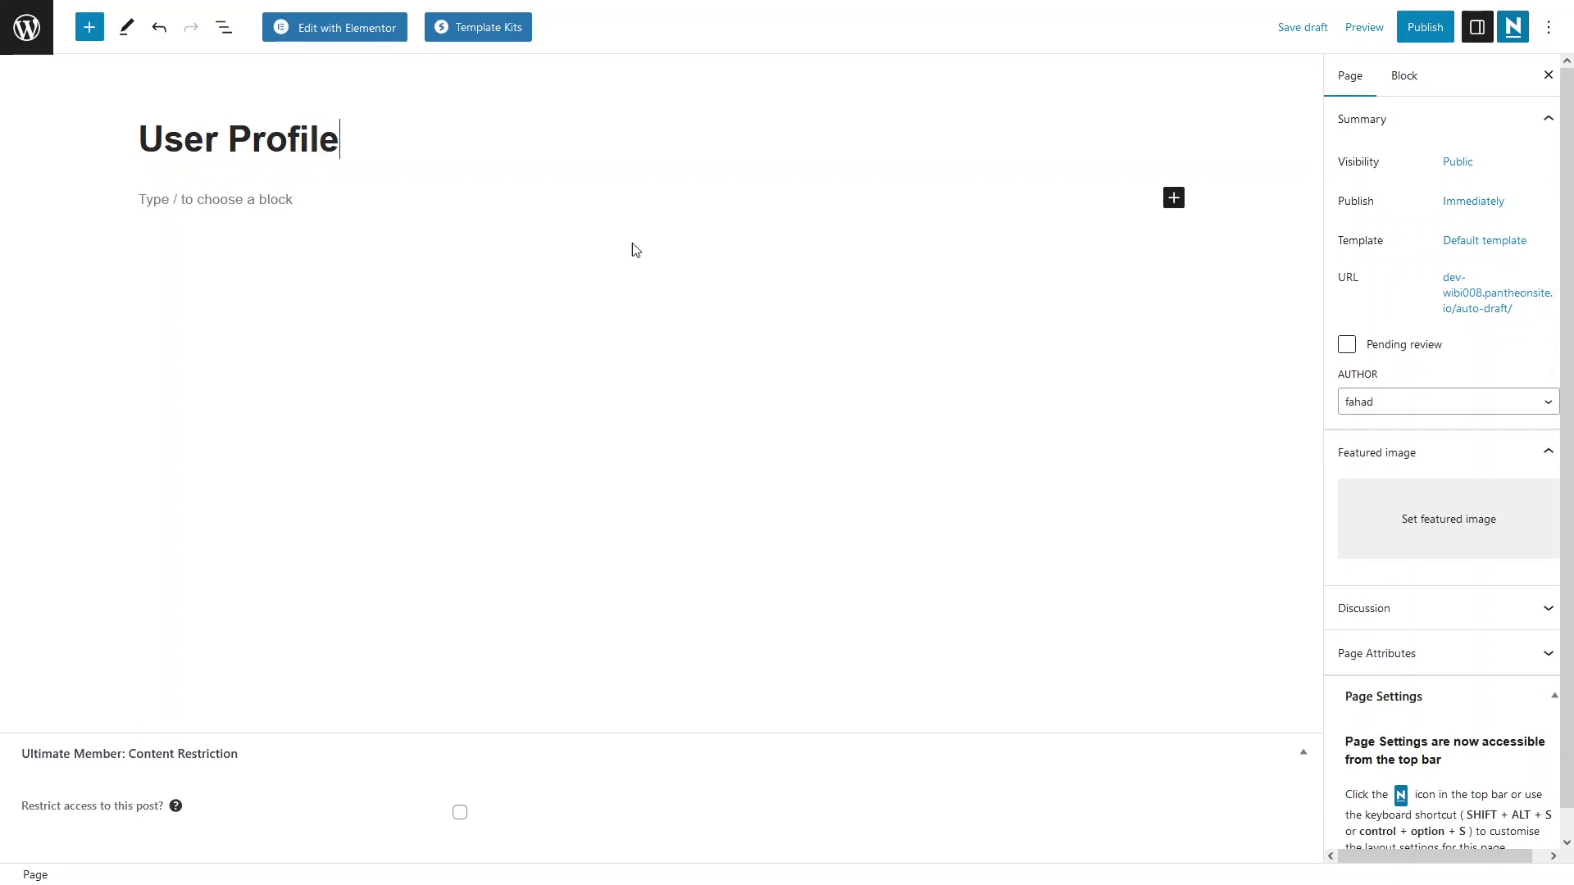
click(1174, 198)
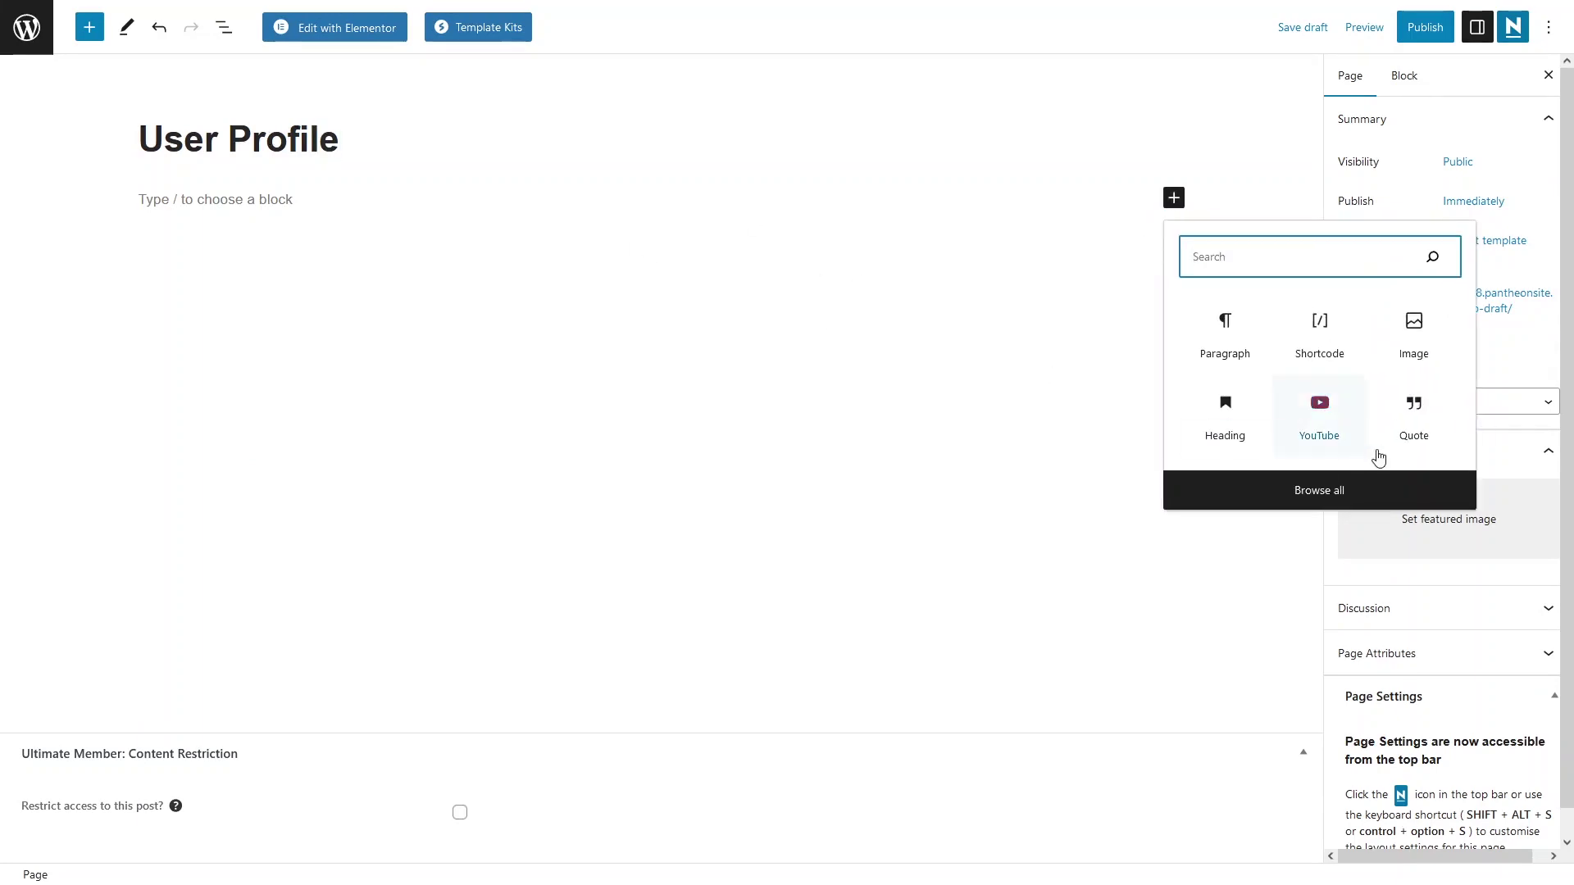
text(short)
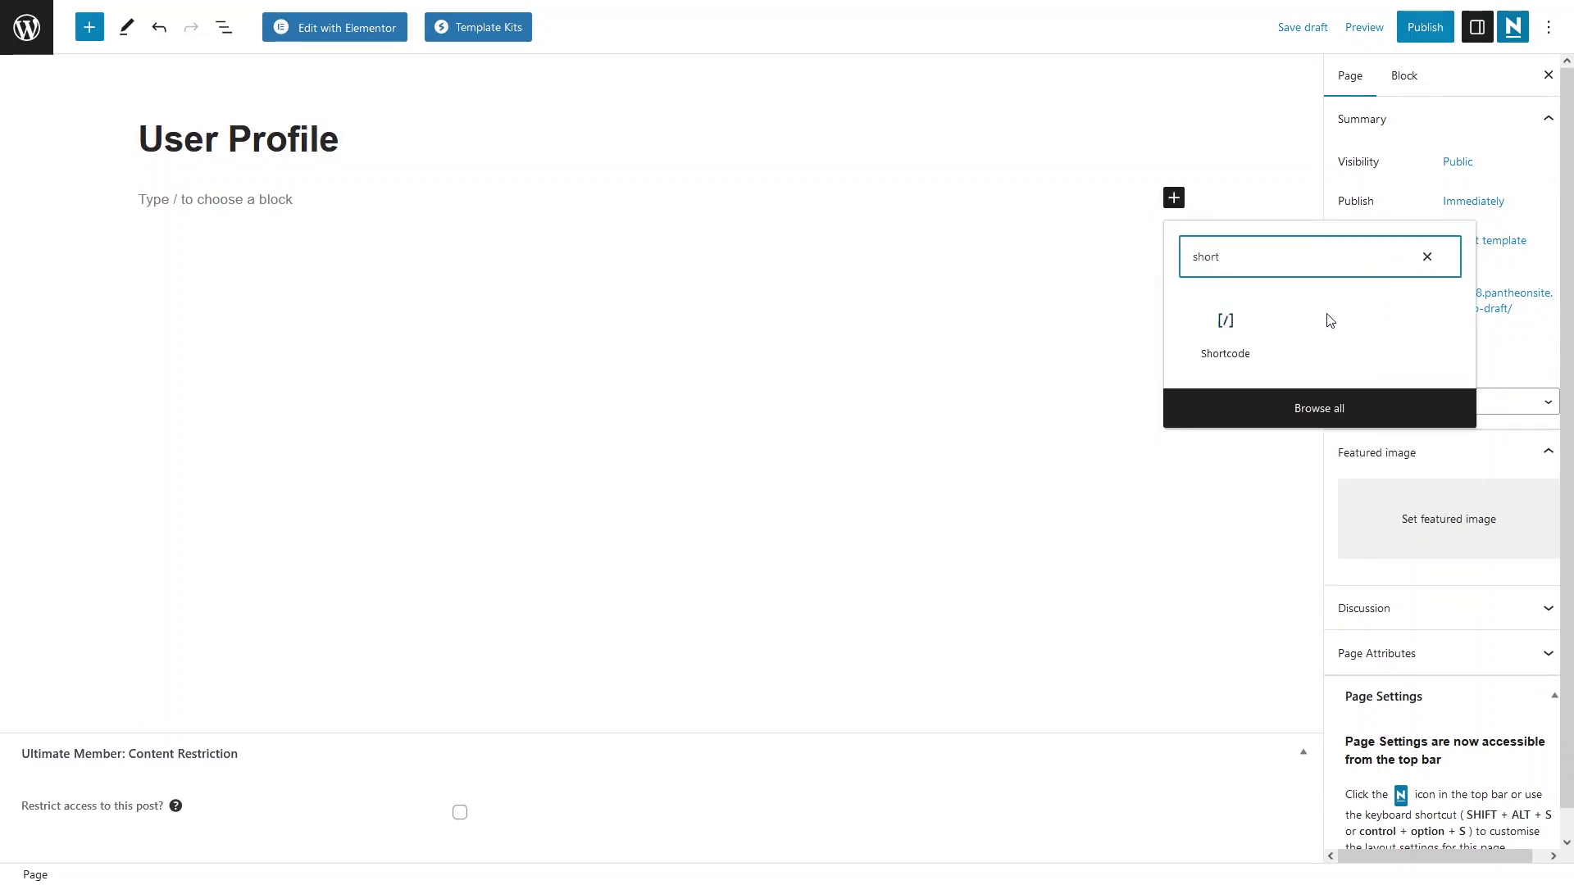
click(1226, 324)
Copy the Default Profile form's shortcode [ultimatemember form_id="1439"] into the User Profile page's Shortcode block and publish the page
mouse_move(300, 5)
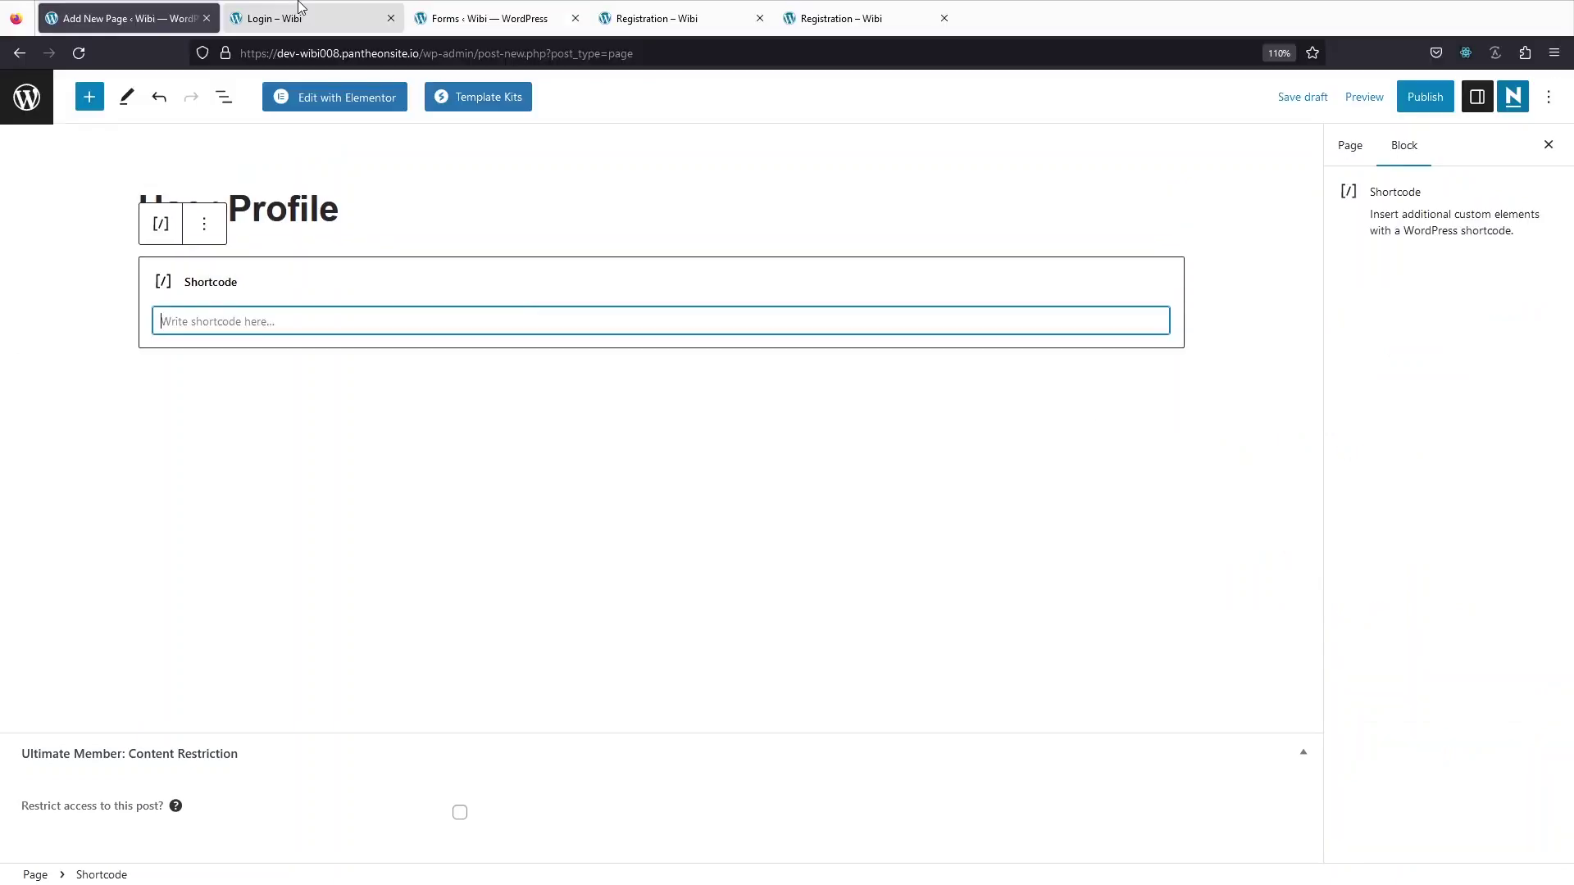
click(492, 17)
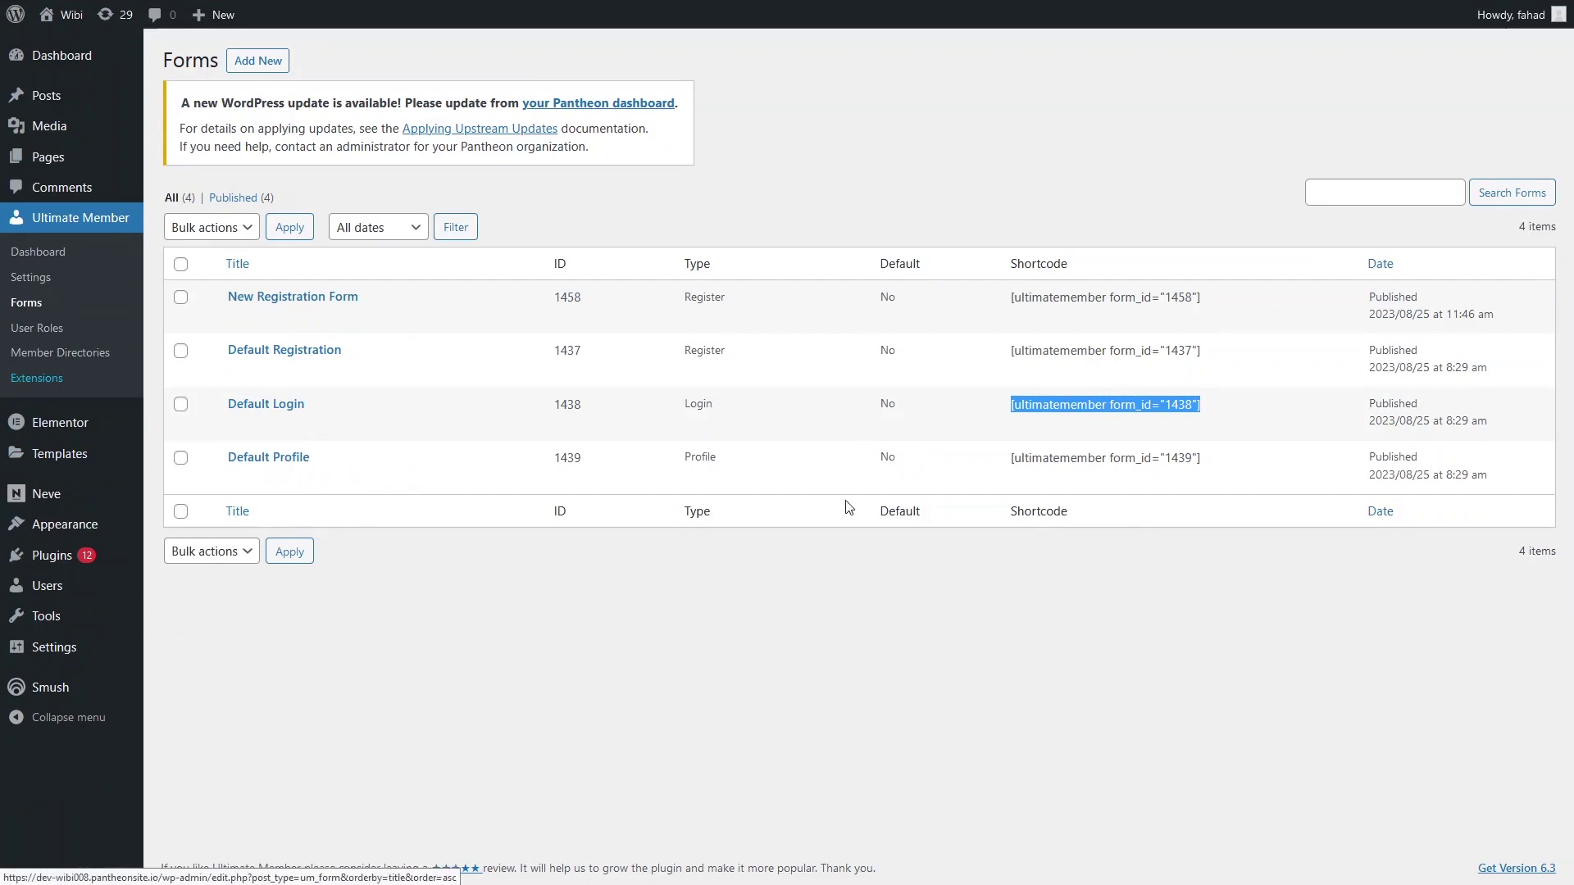
drag(1012, 458, 1218, 457)
key(ctrl+c)
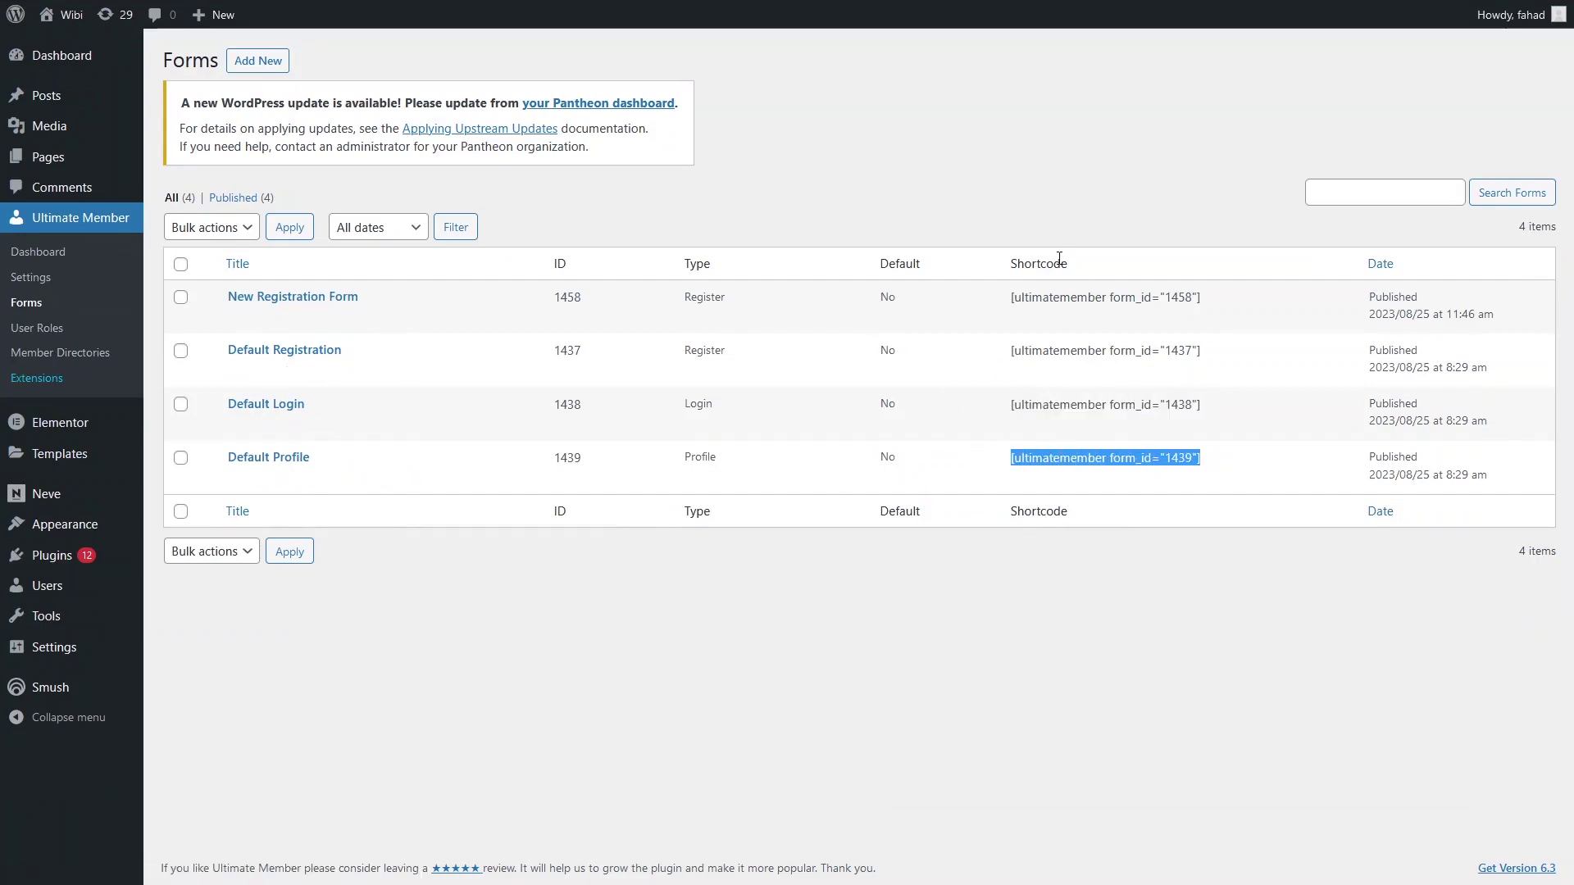
mouse_move(236, 6)
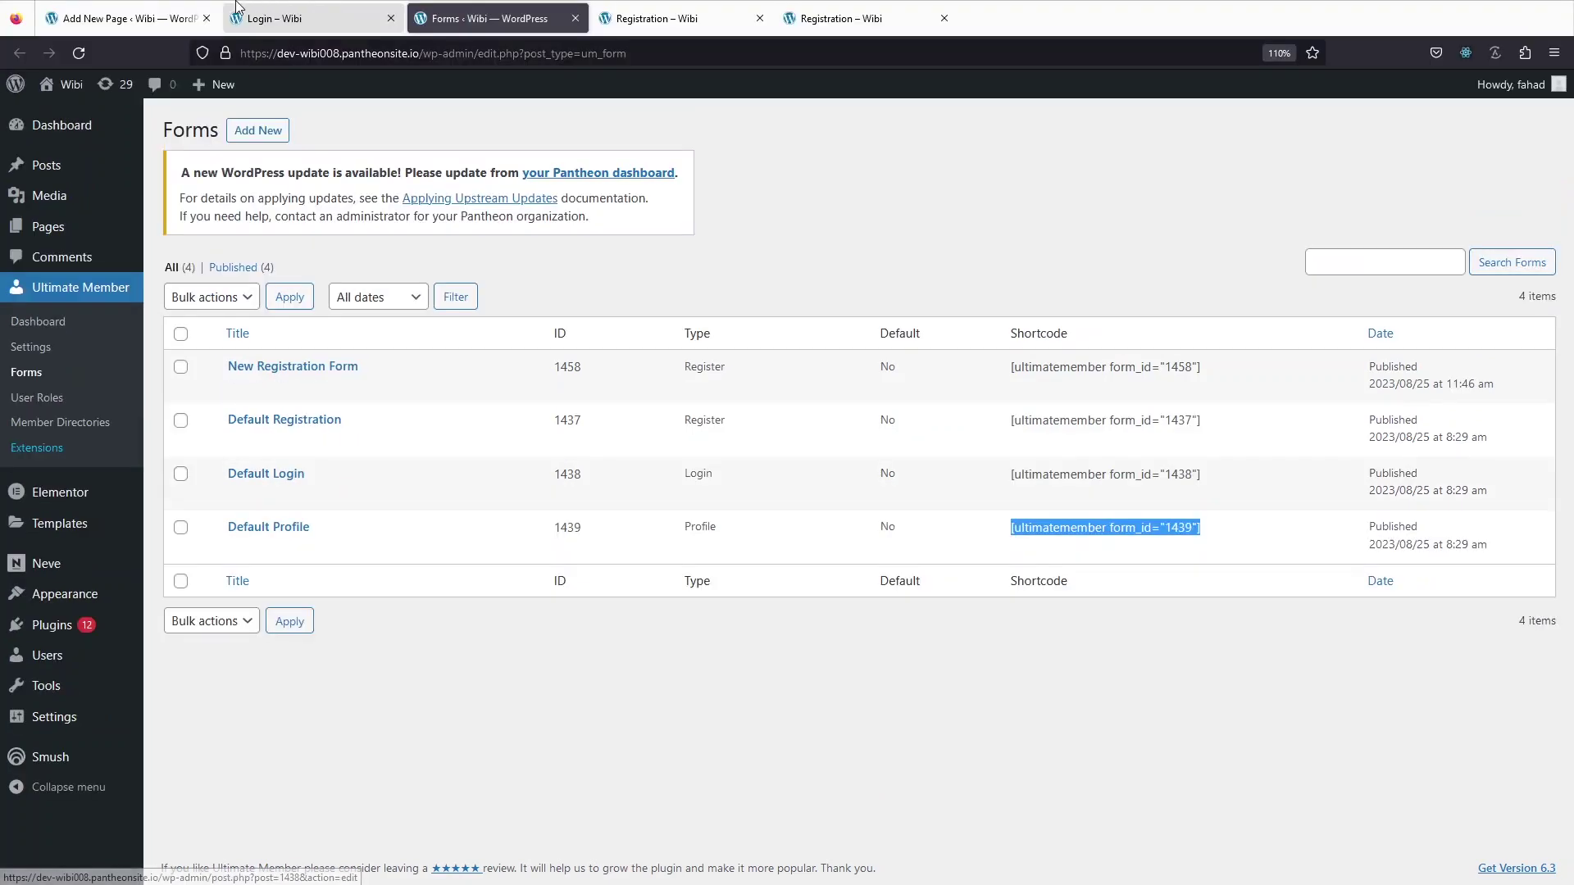
click(134, 6)
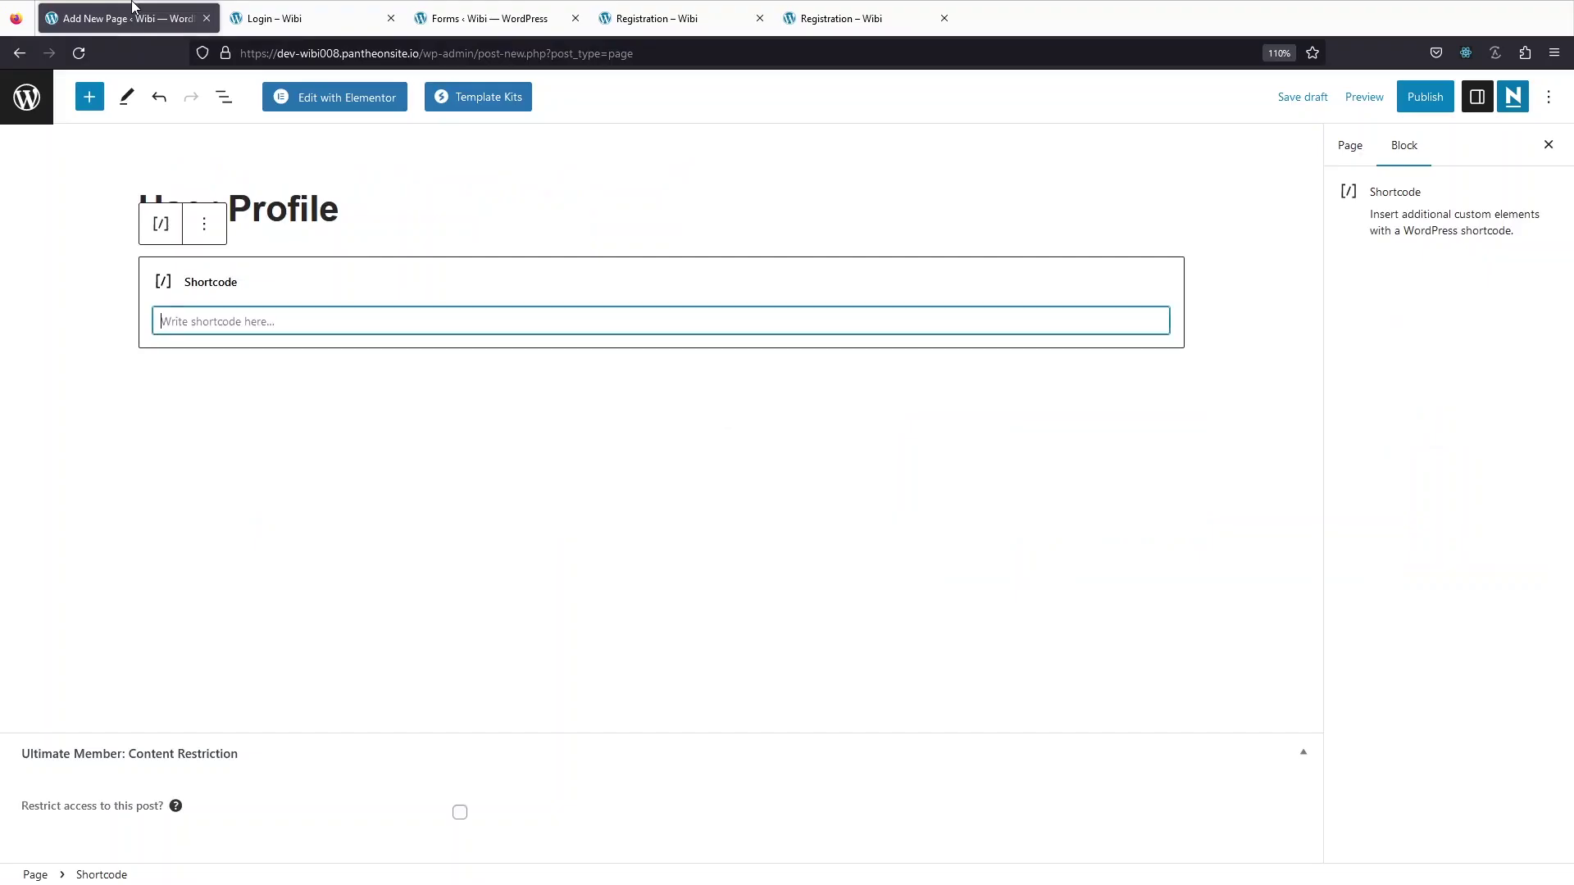
key(ctrl+v)
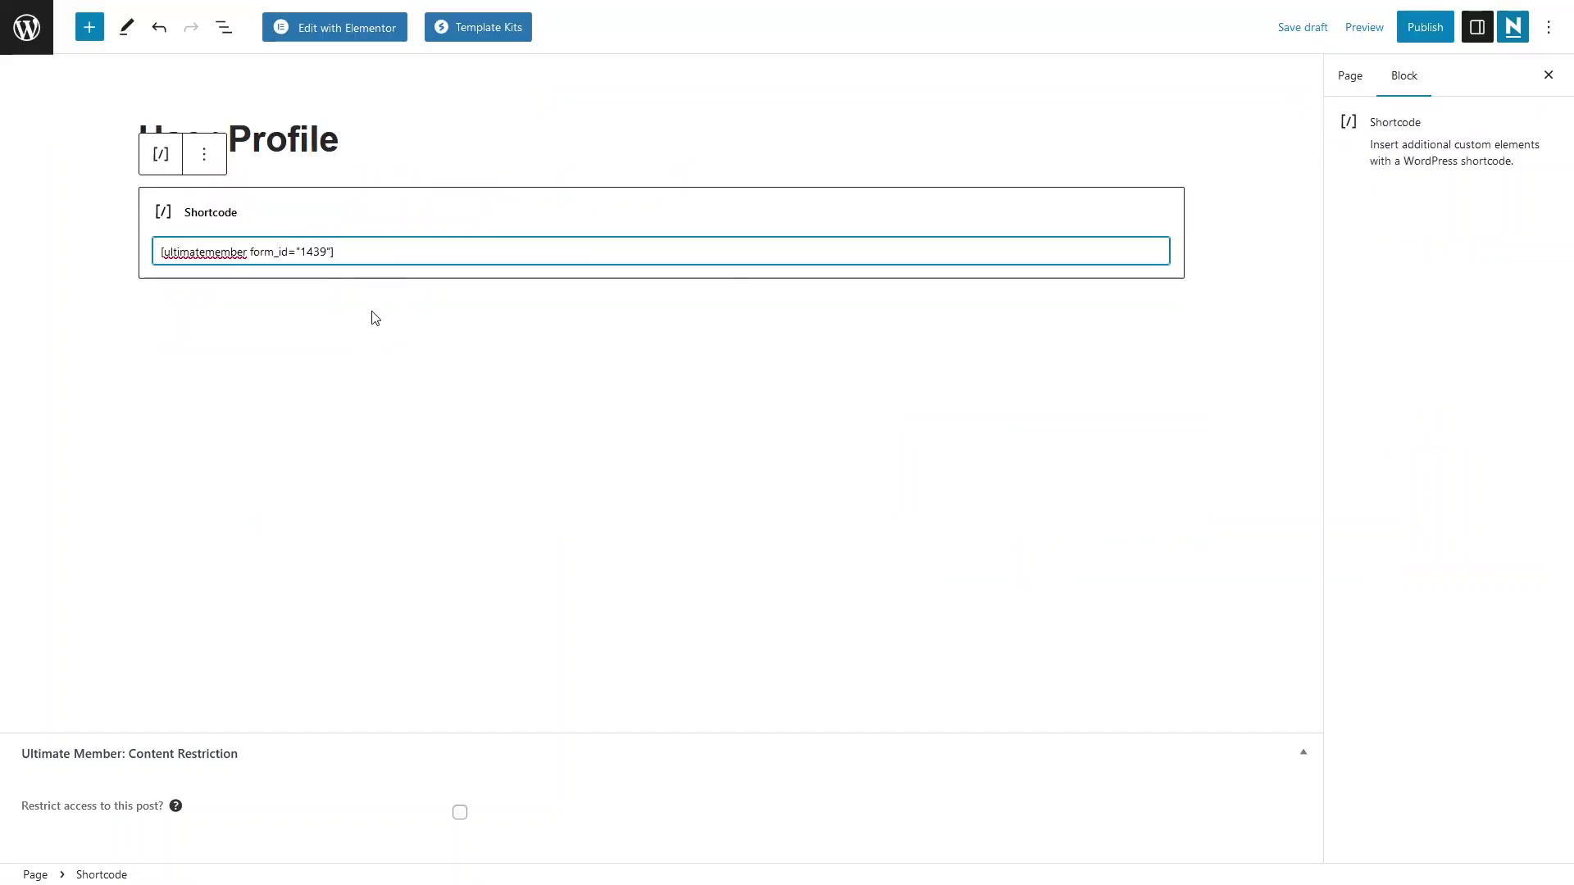
click(1426, 30)
click(1407, 33)
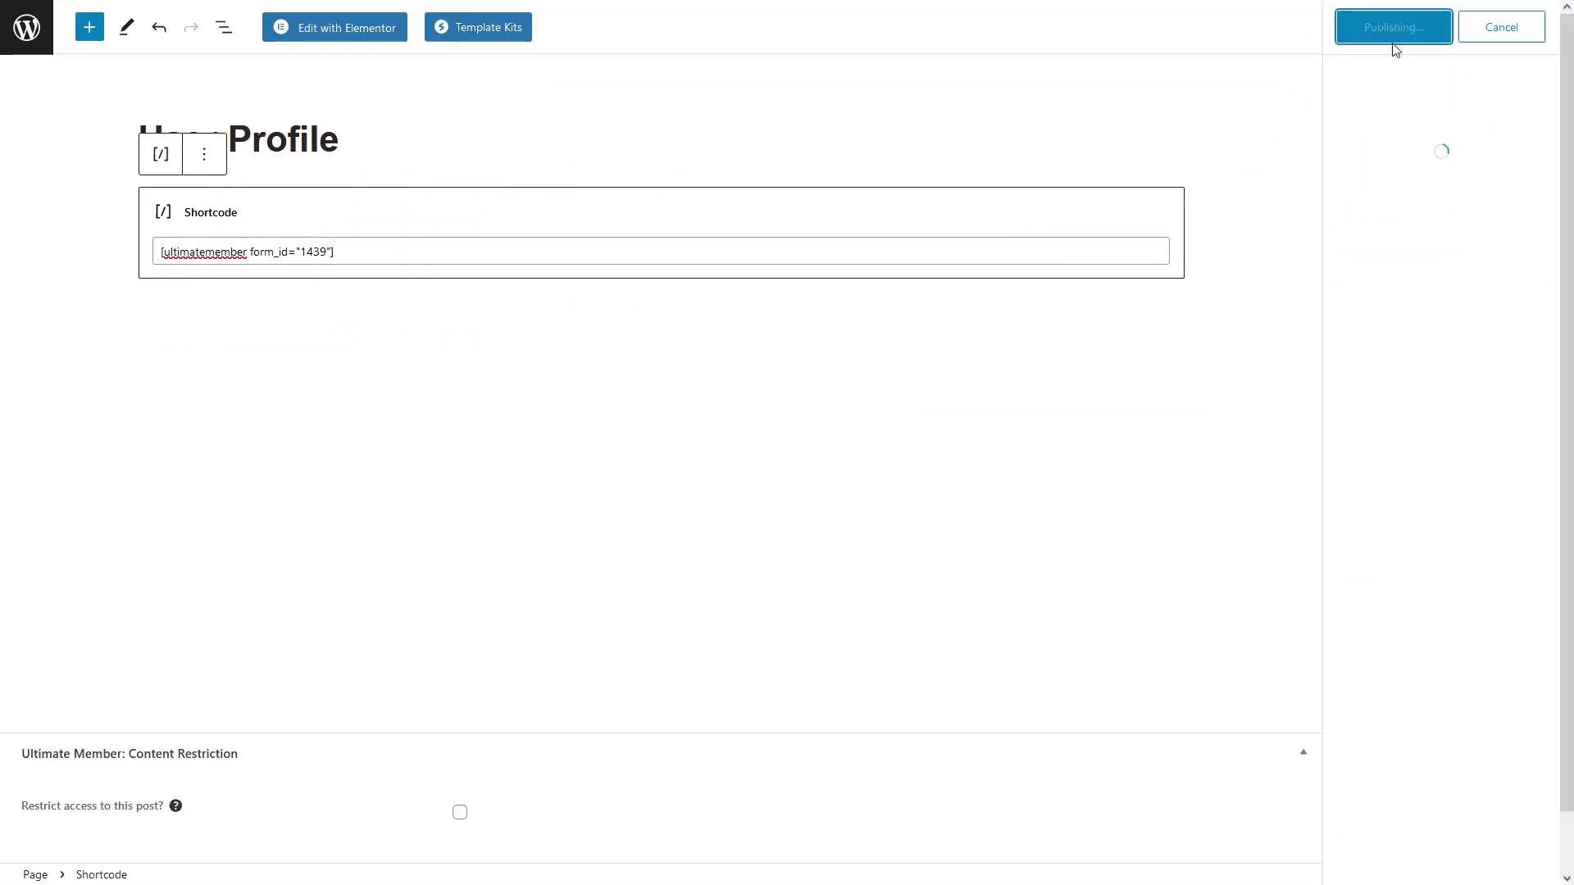
Open the live User Profile page to check the profile form, then leave full-screen view
click(1388, 229)
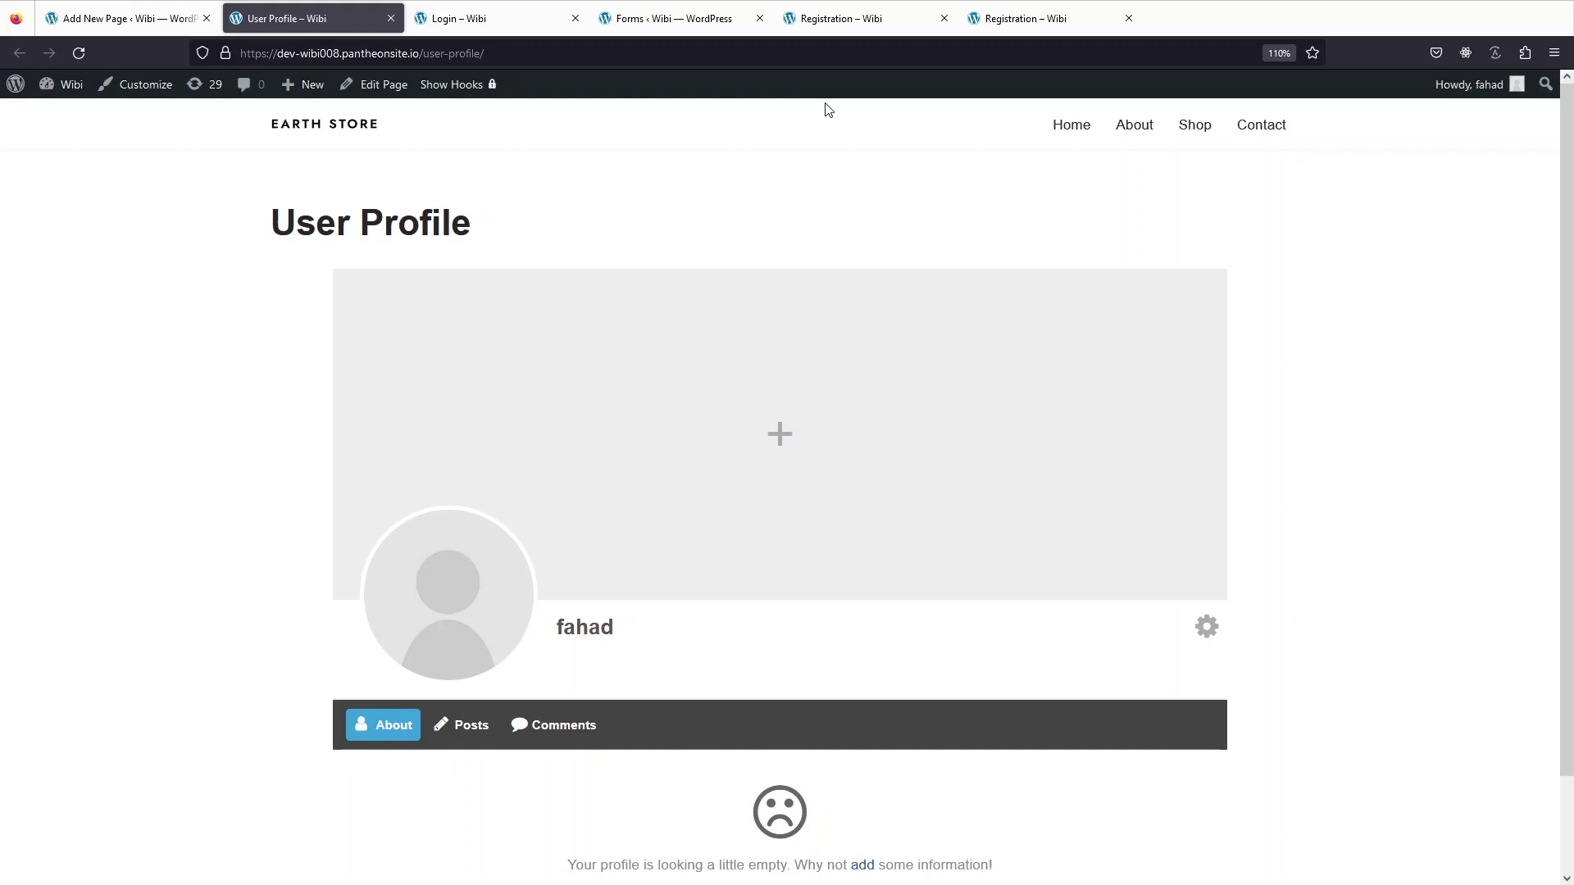
key(F11)
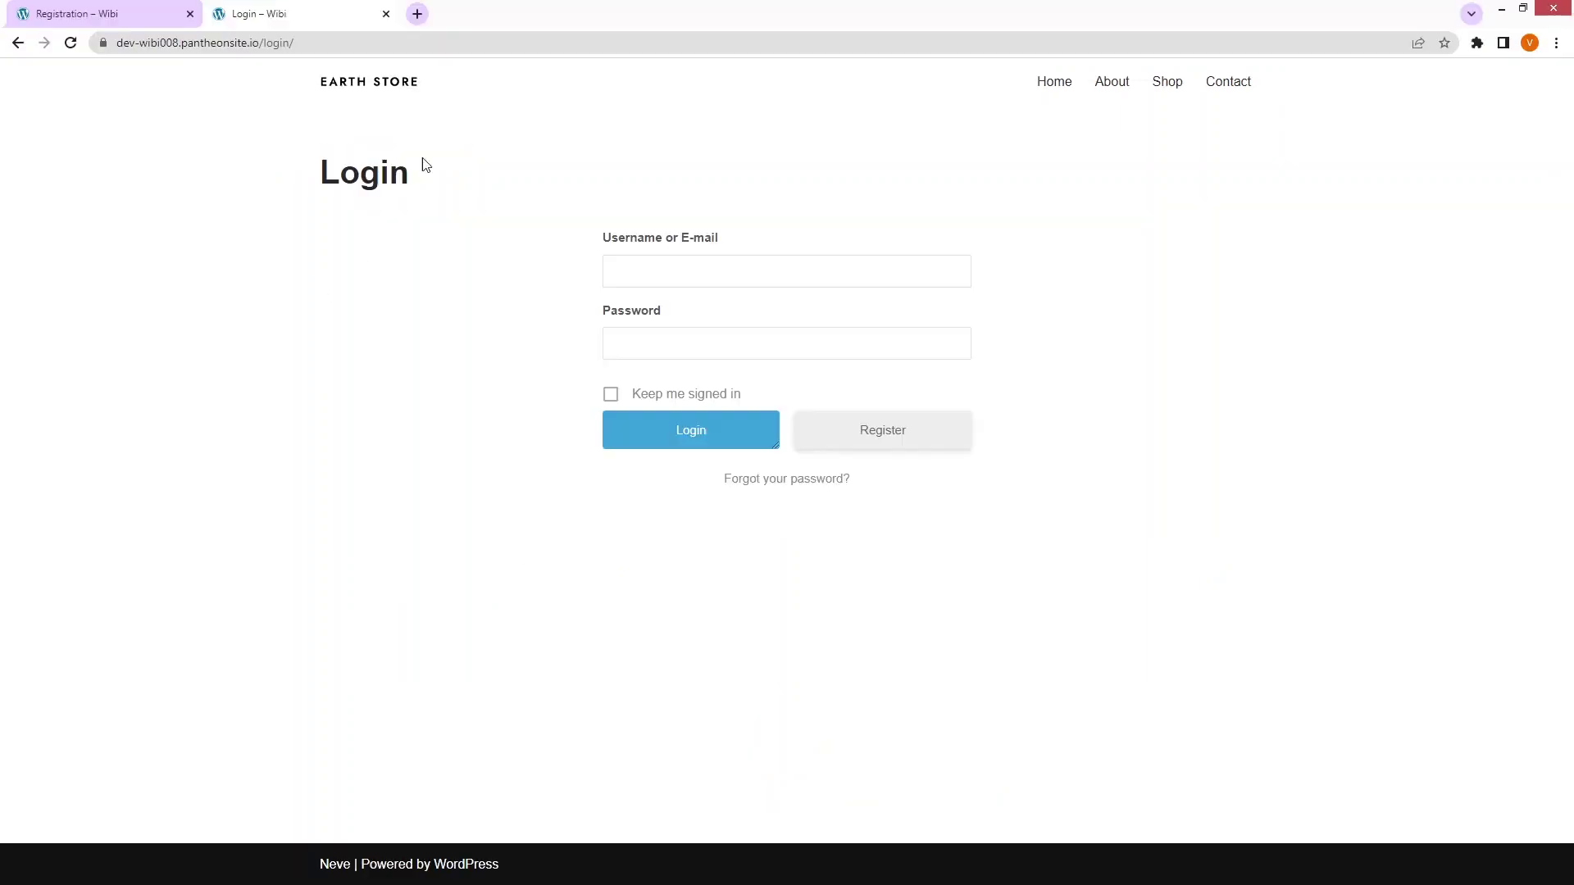
Switch to the Registration page in Google Chrome and register a test account with username, e-mail, password, password confirmation and phone number
click(136, 11)
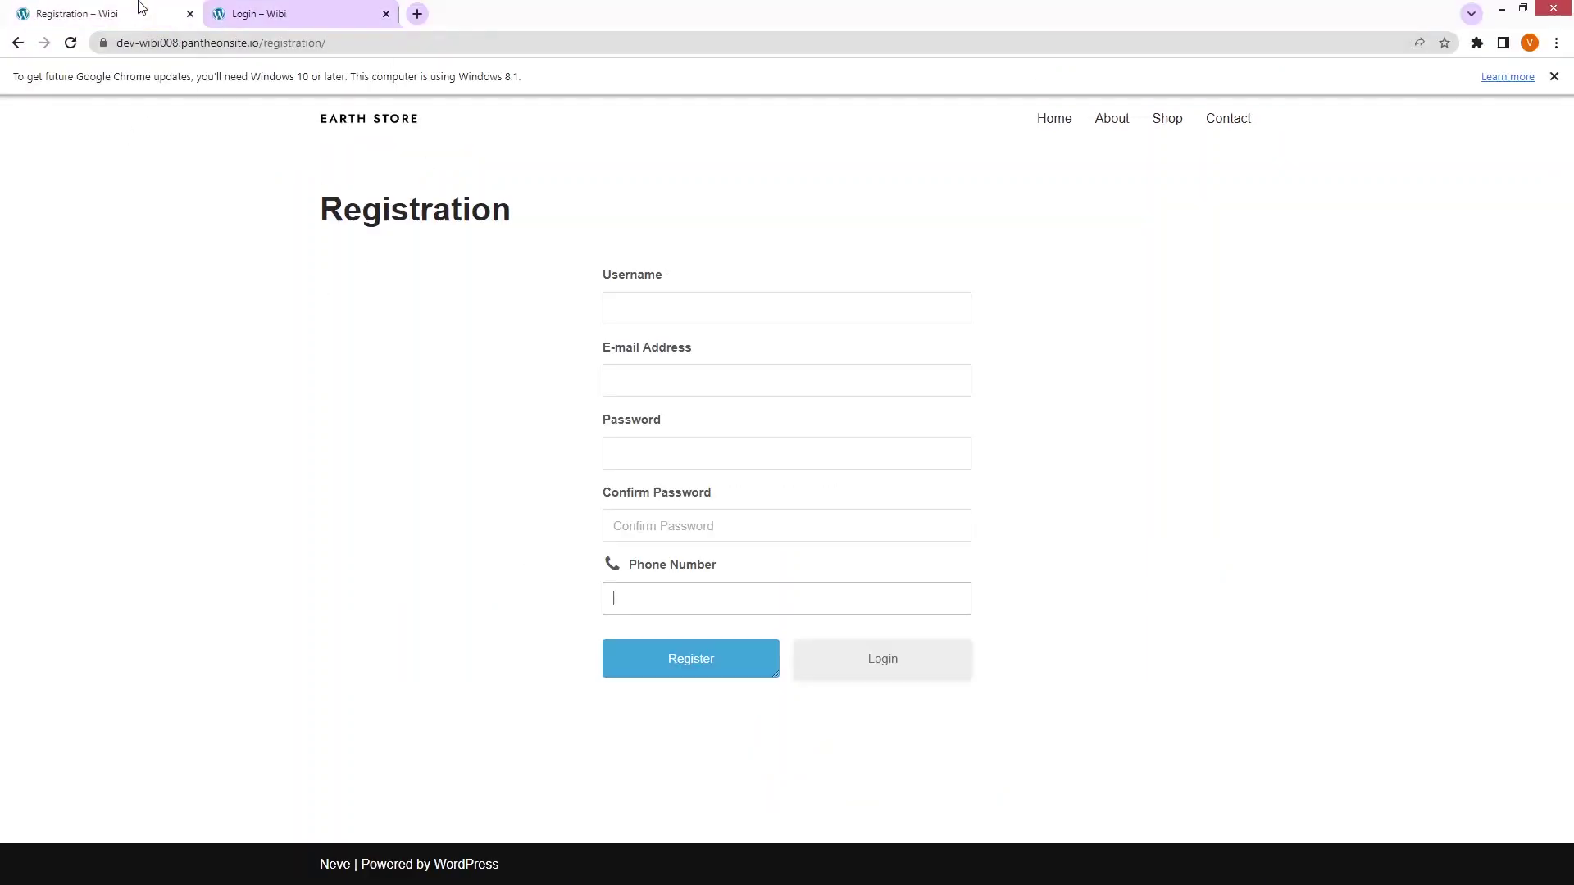
click(725, 312)
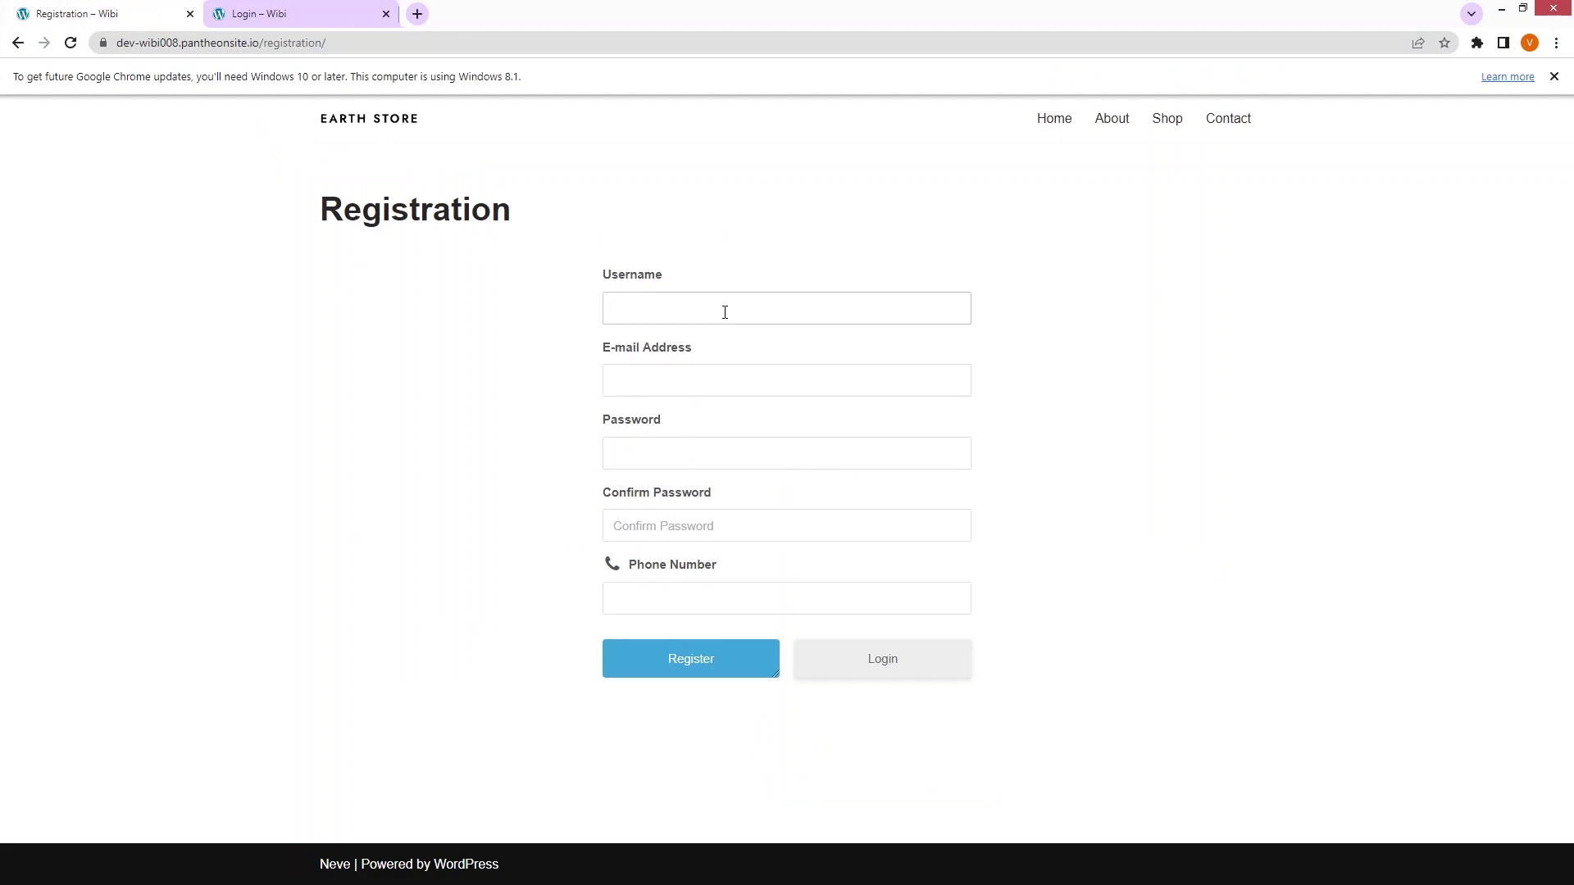
text(ar)
click(706, 421)
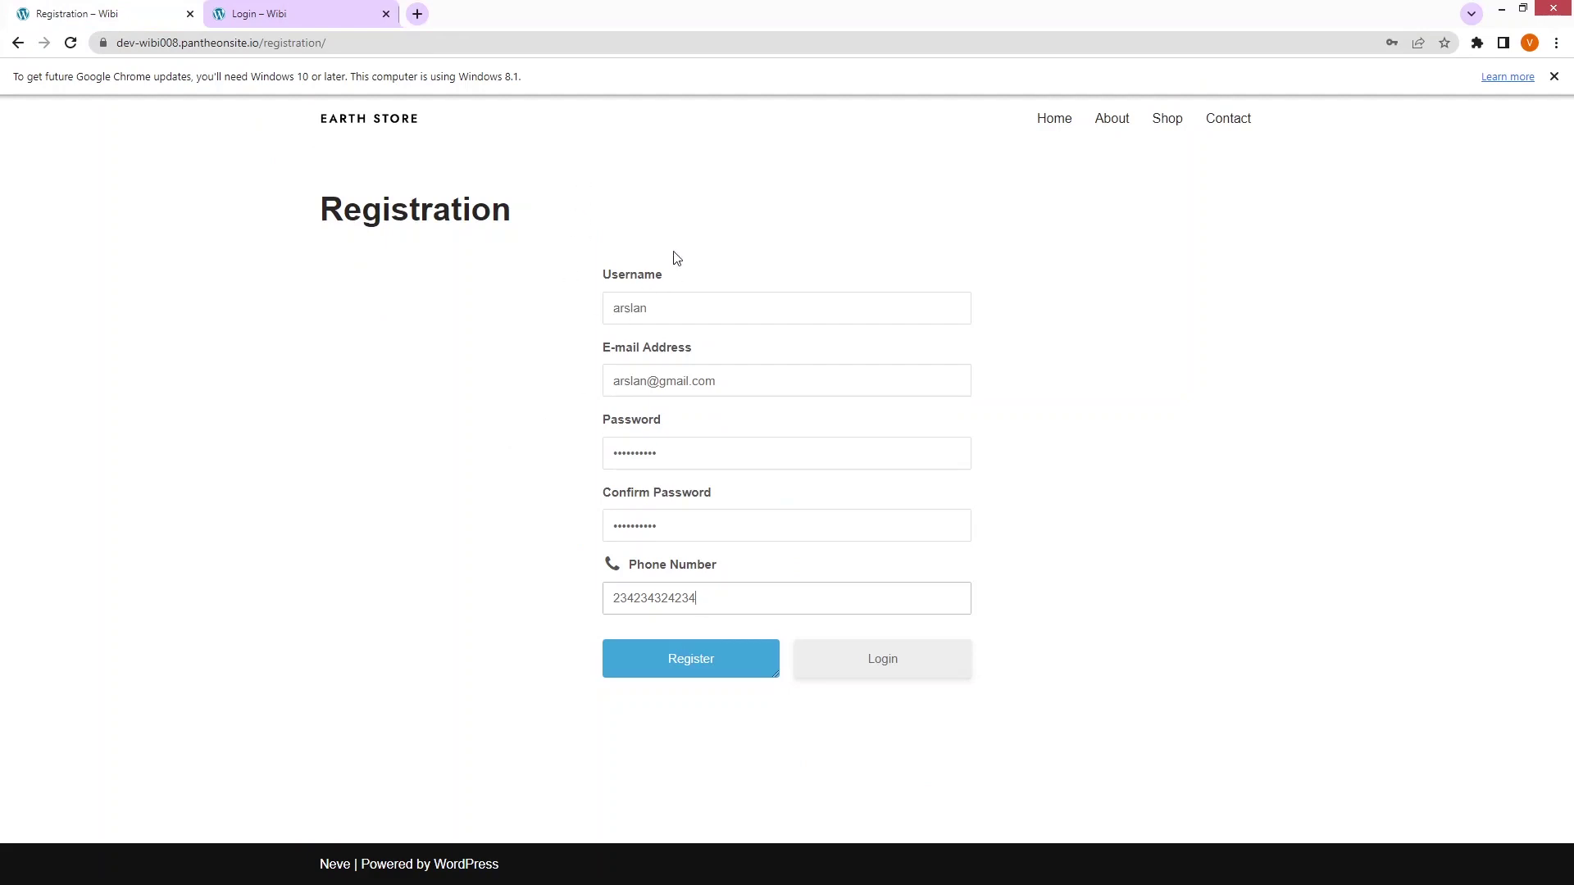
click(654, 672)
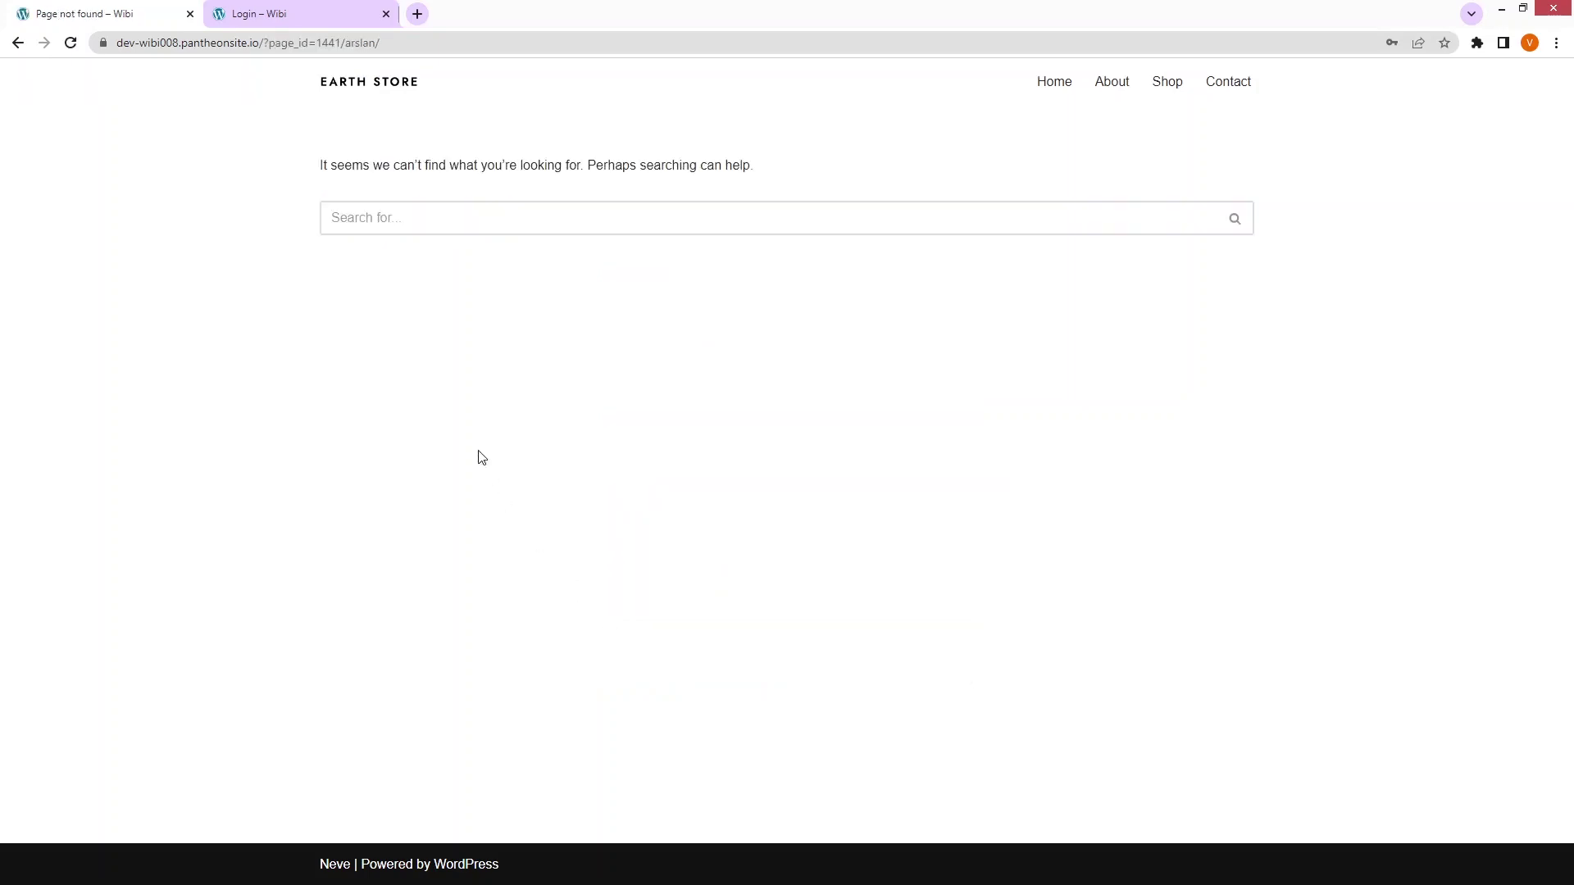
Log in on the live Login page with the test account's e-mail and password
click(322, 8)
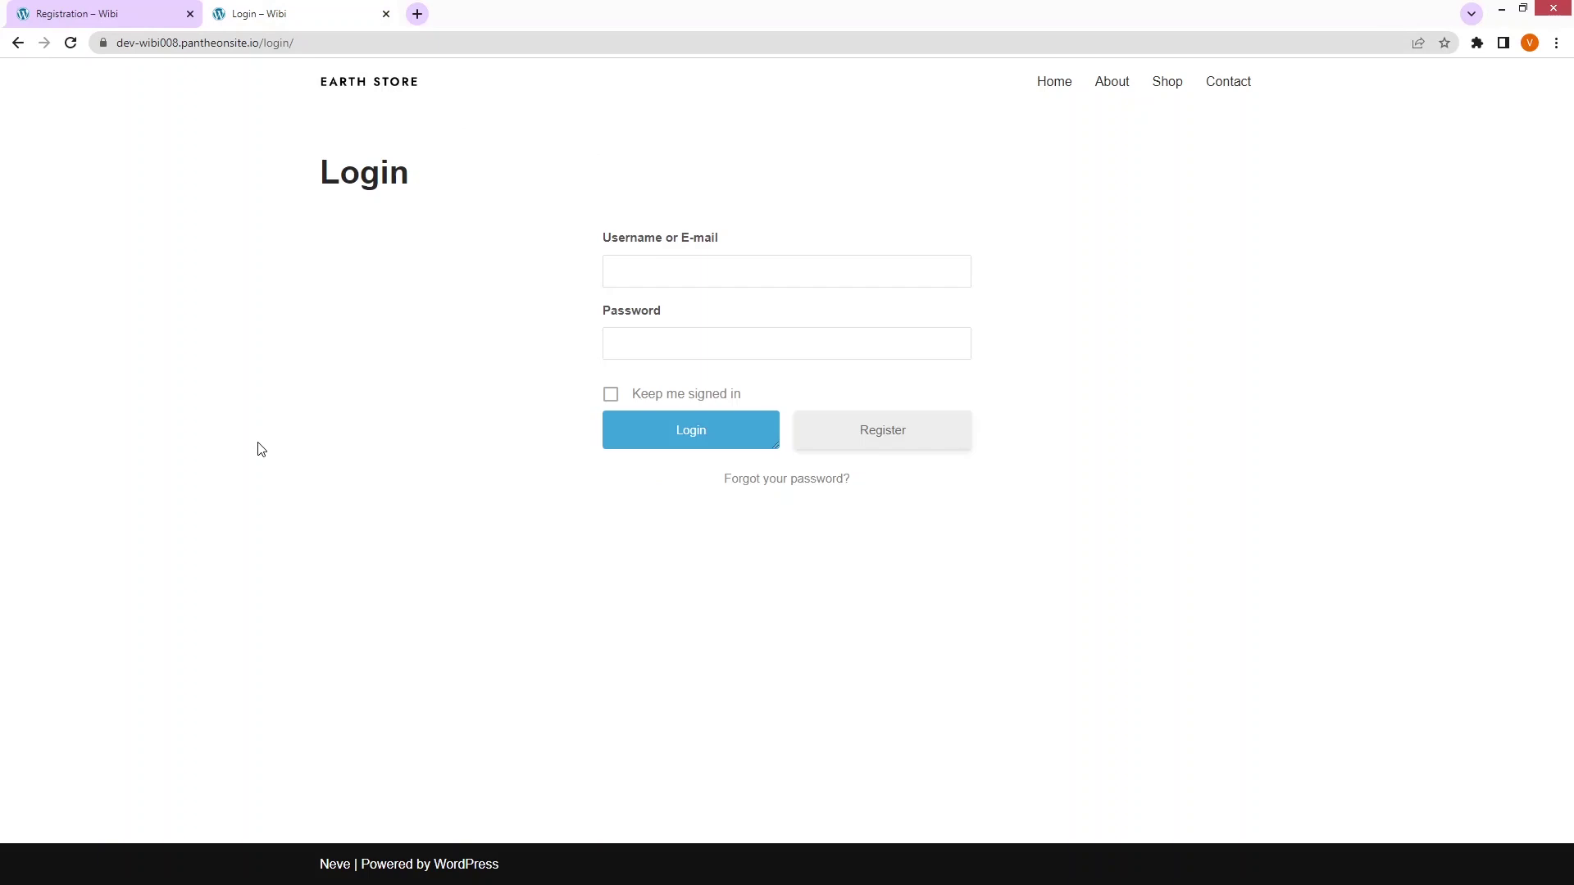
click(632, 279)
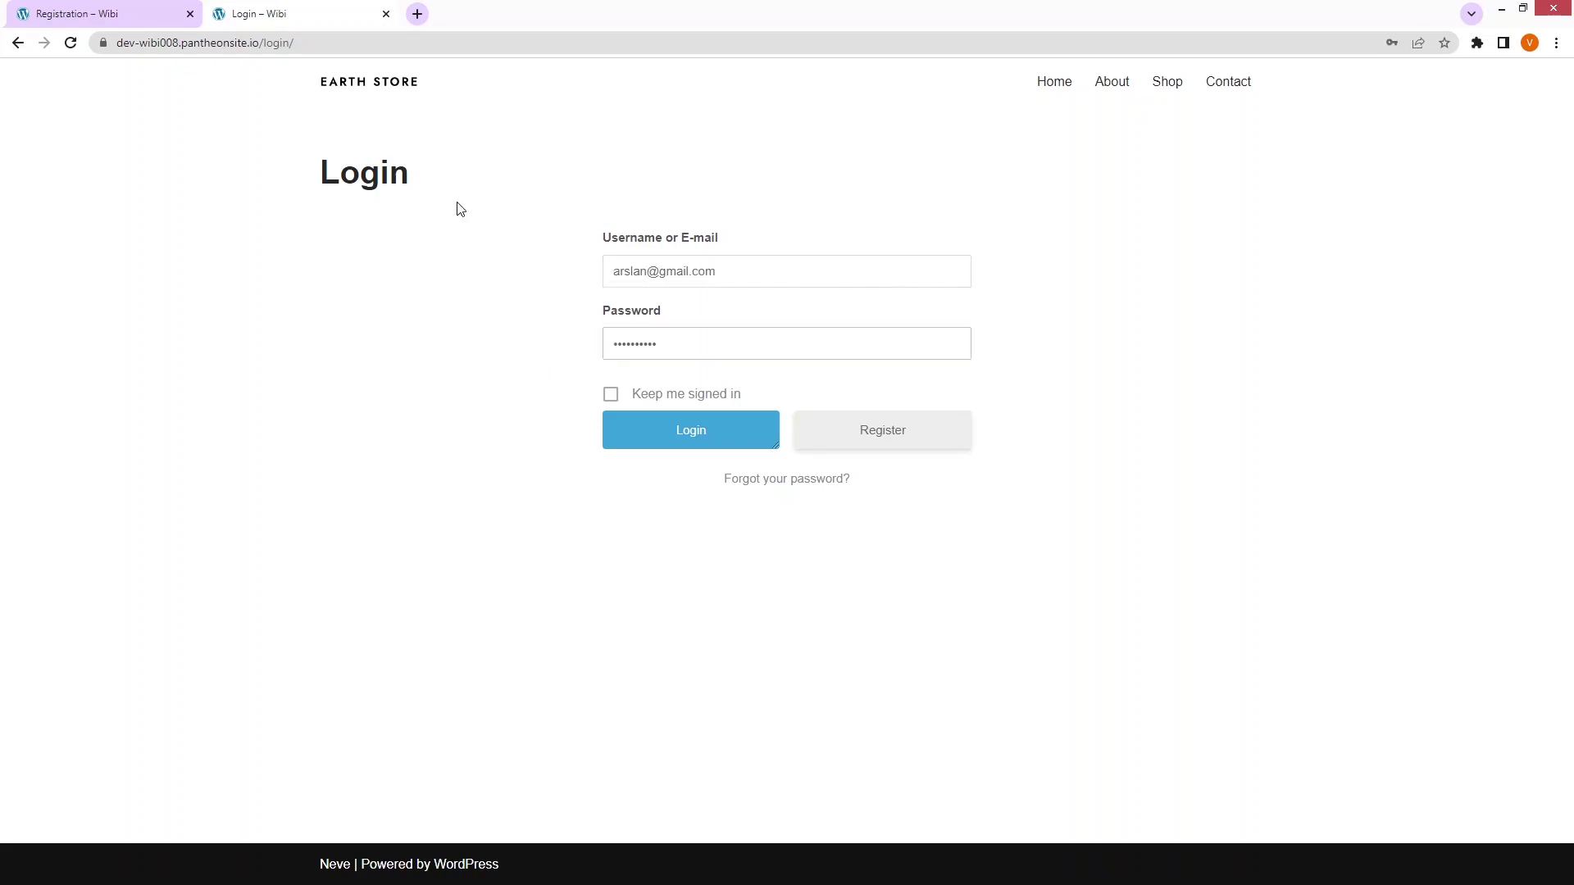
click(624, 423)
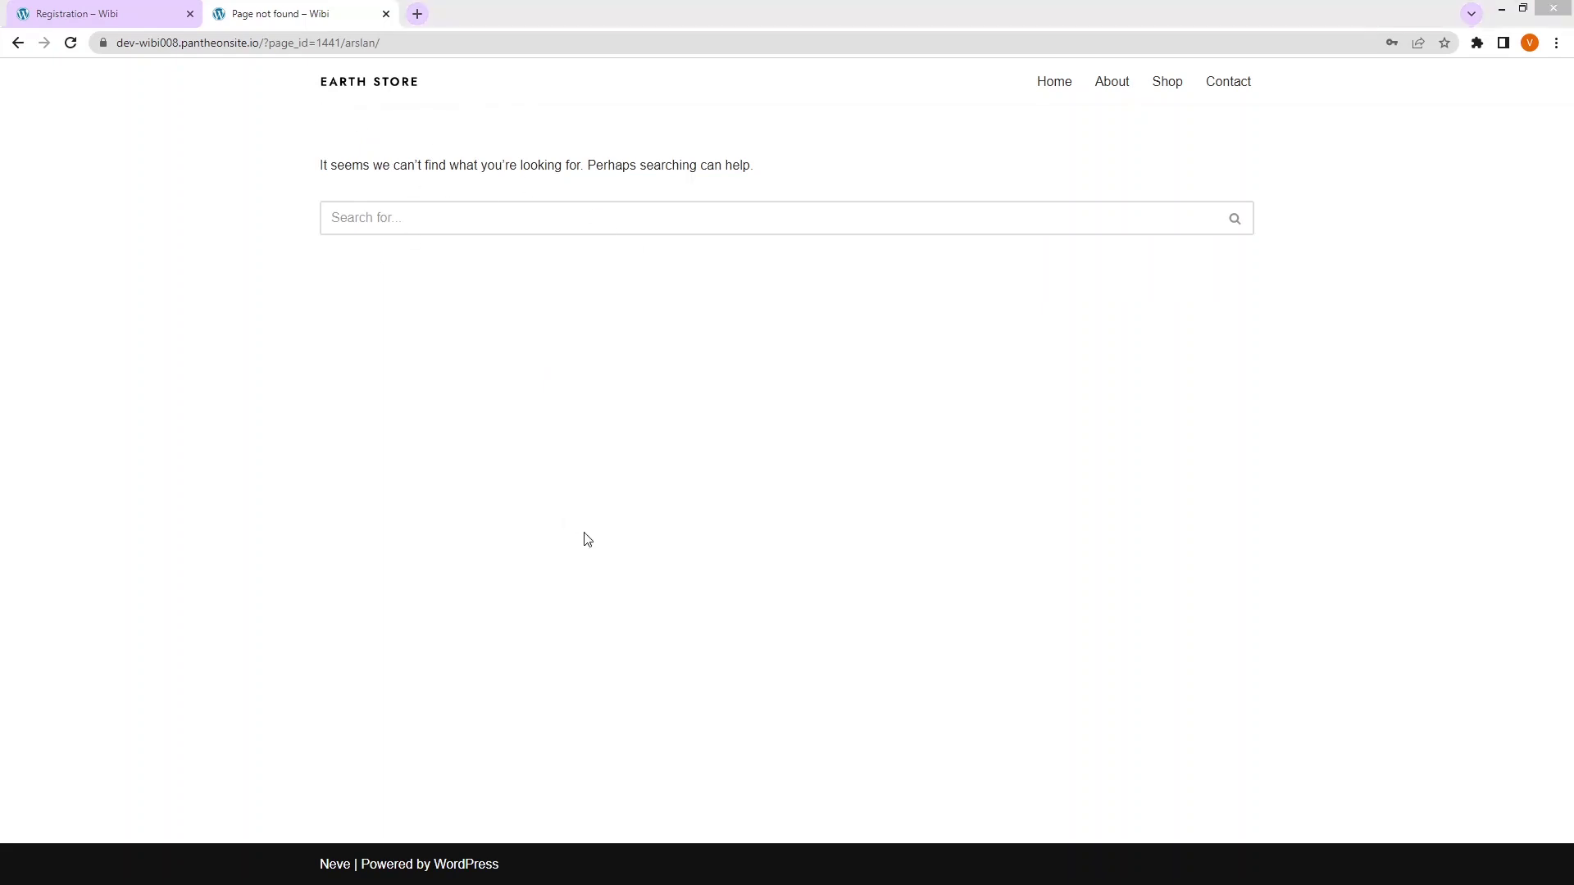
Return to the WordPress dashboard in Firefox and open the Ultimate Member settings
key(alt+Tab)
click(131, 16)
key(F11)
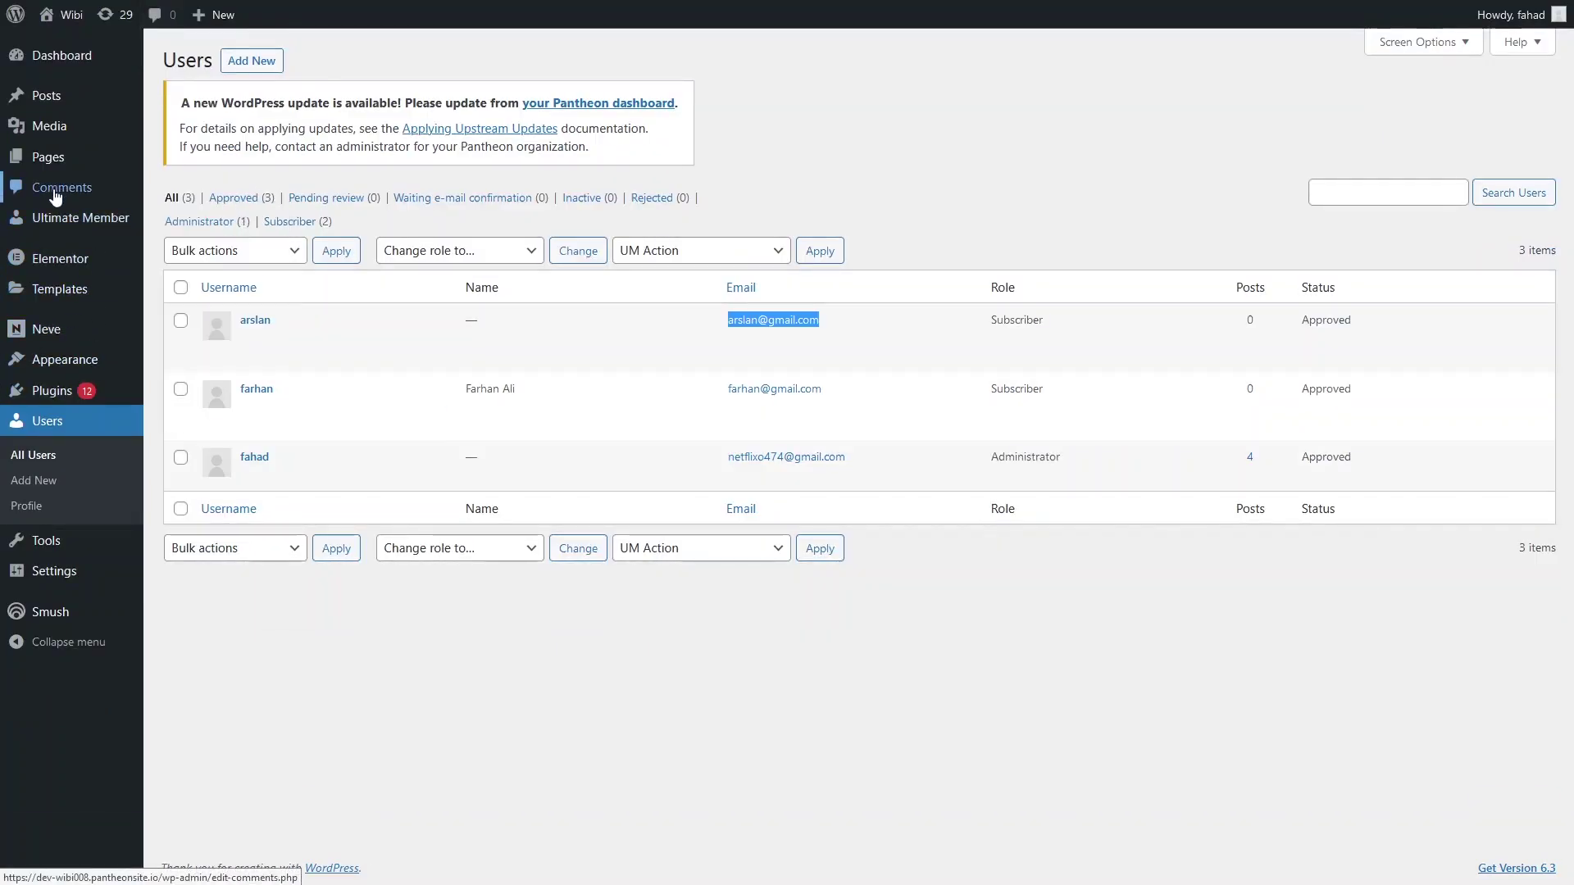
mouse_move(91, 218)
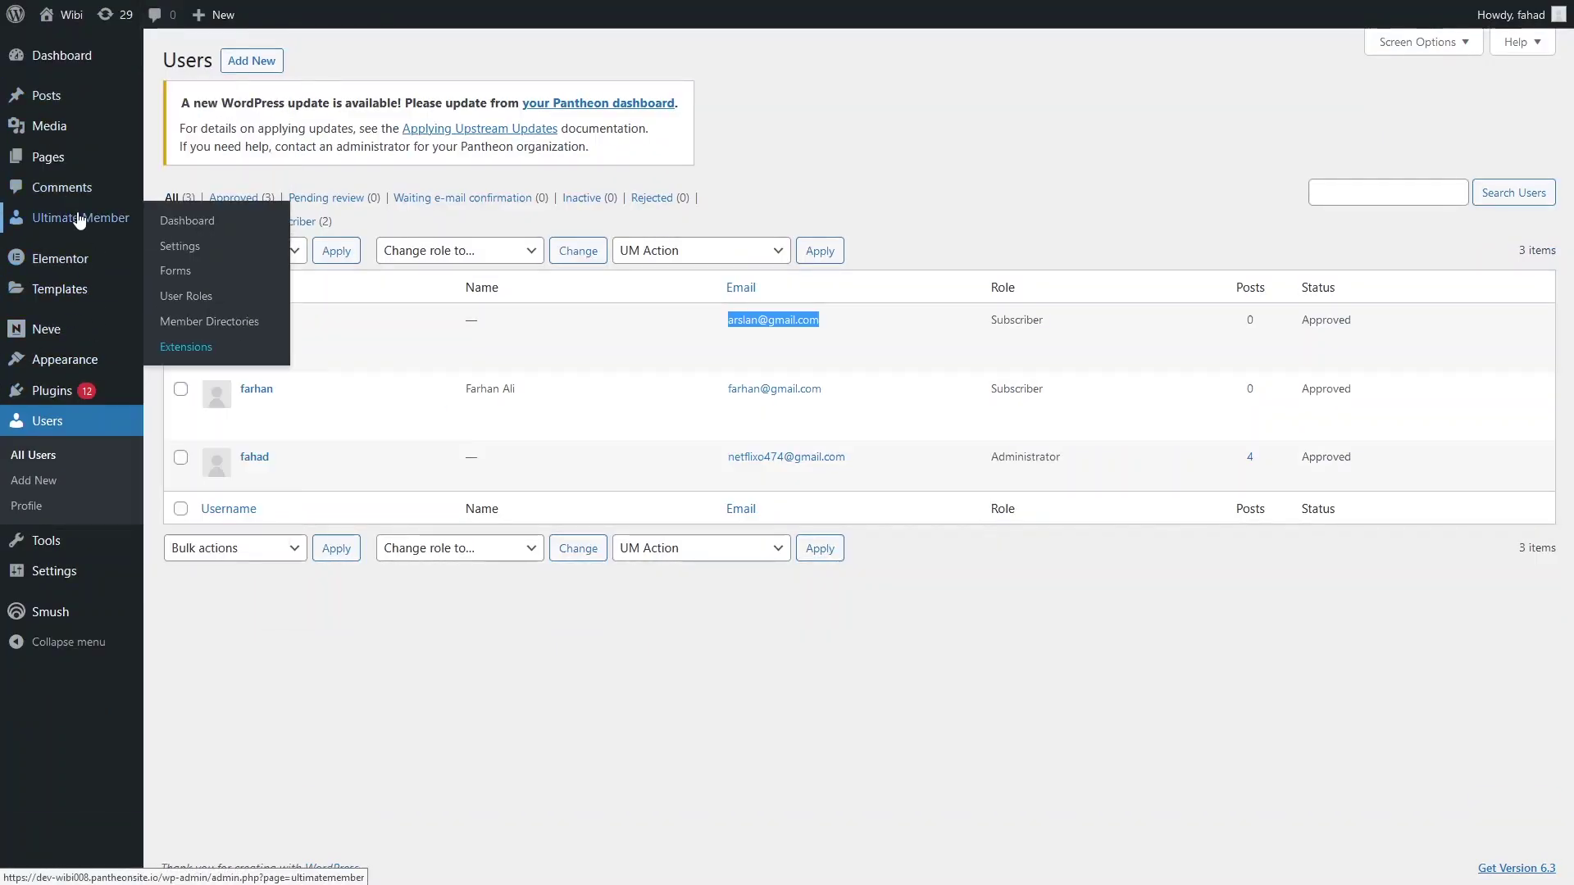
click(194, 254)
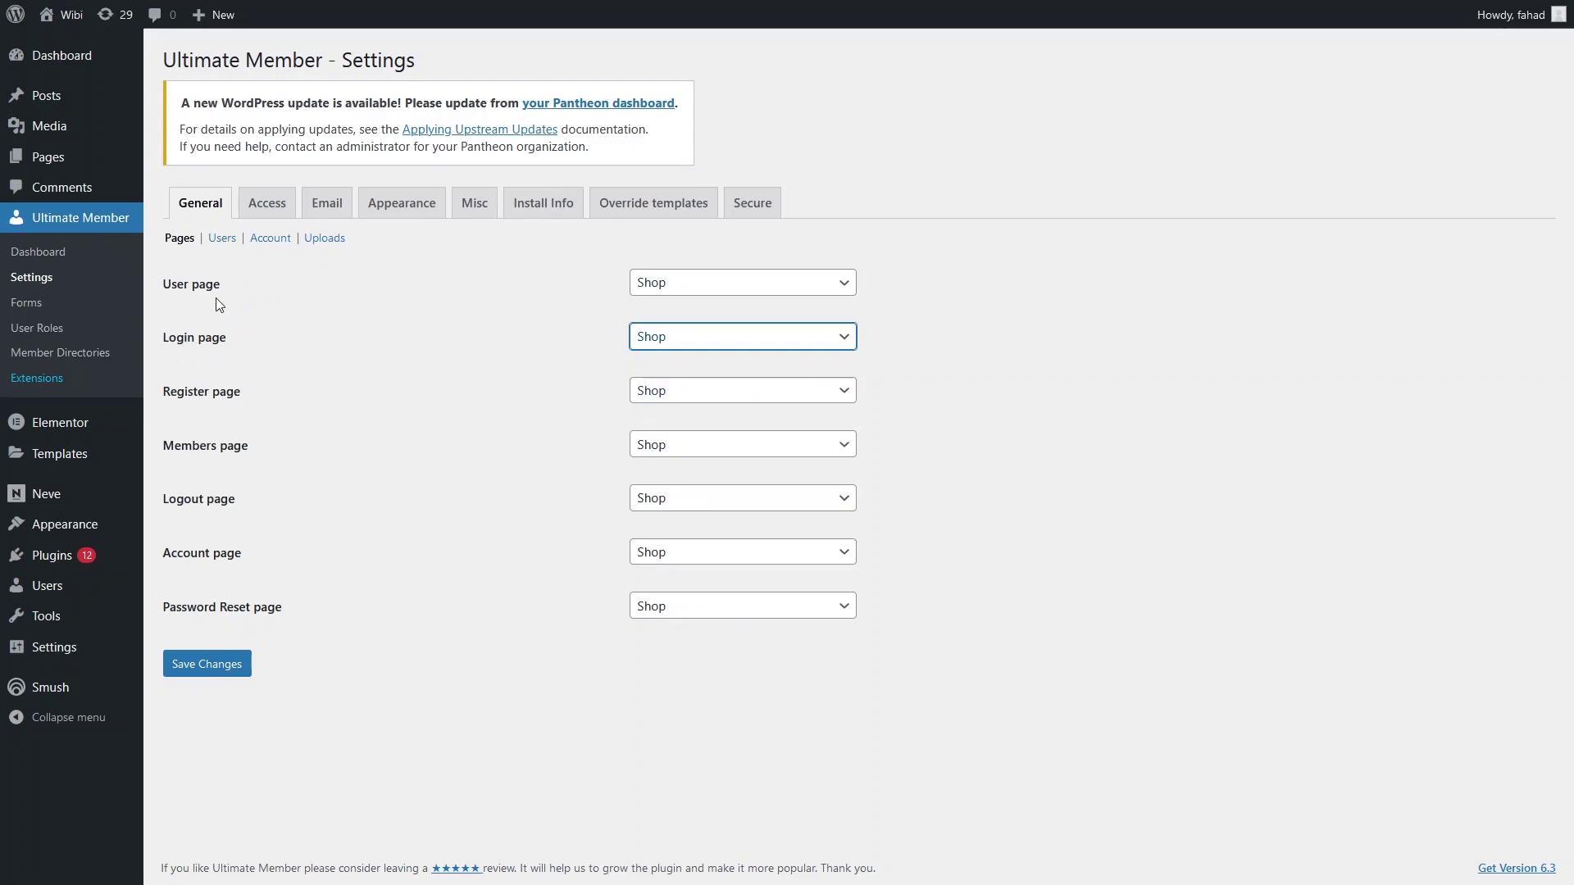
Assign User Profile as the User page, Login as the Login page and Registration as the Register page, and save the settings
click(746, 289)
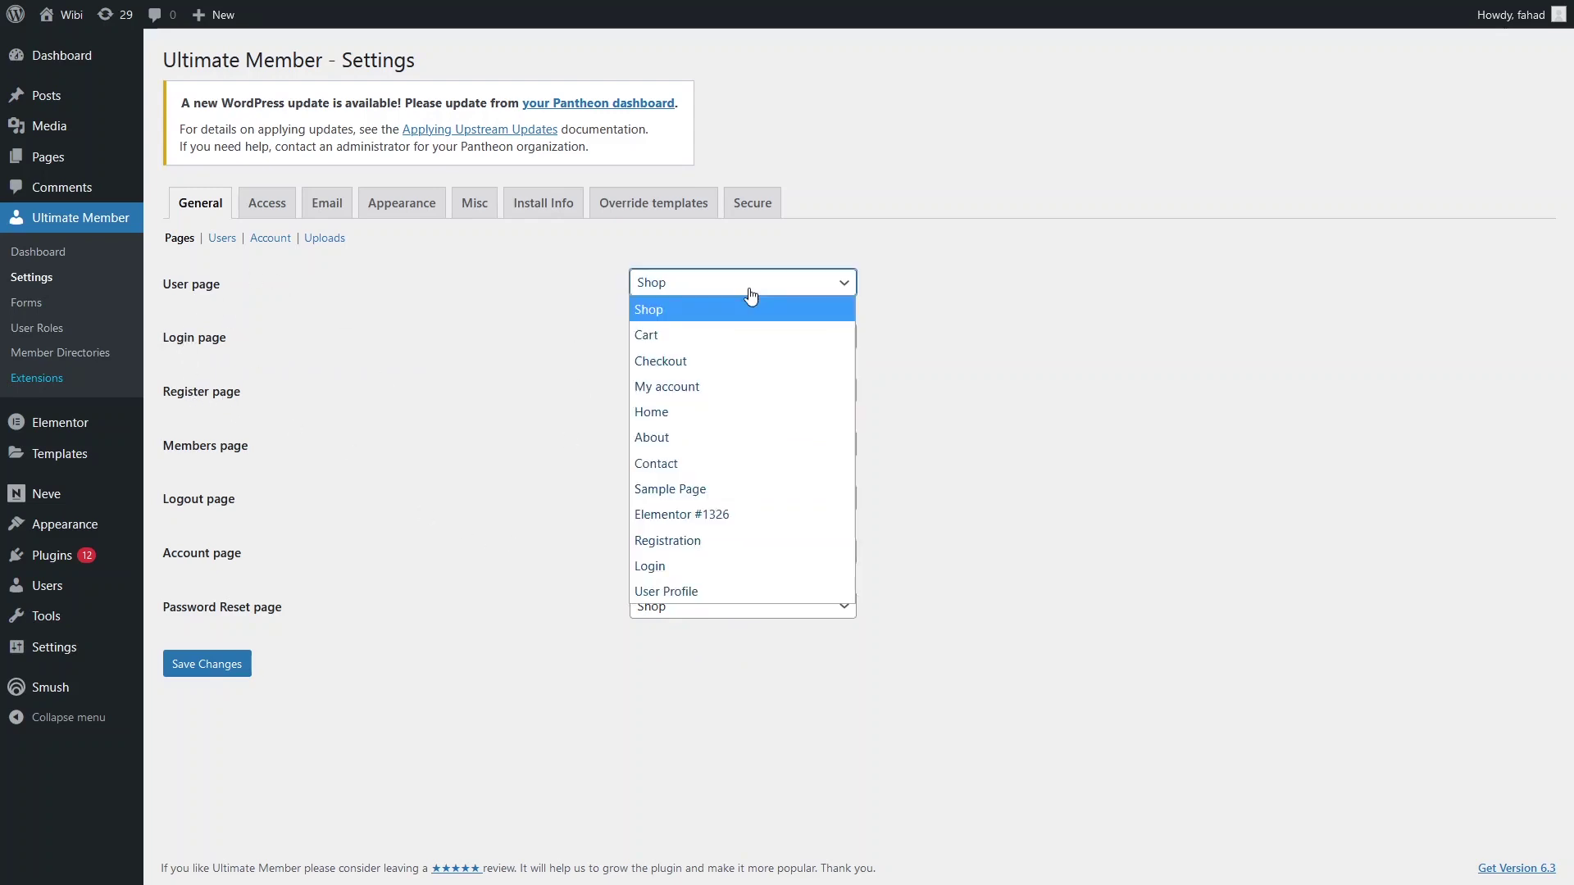
click(708, 589)
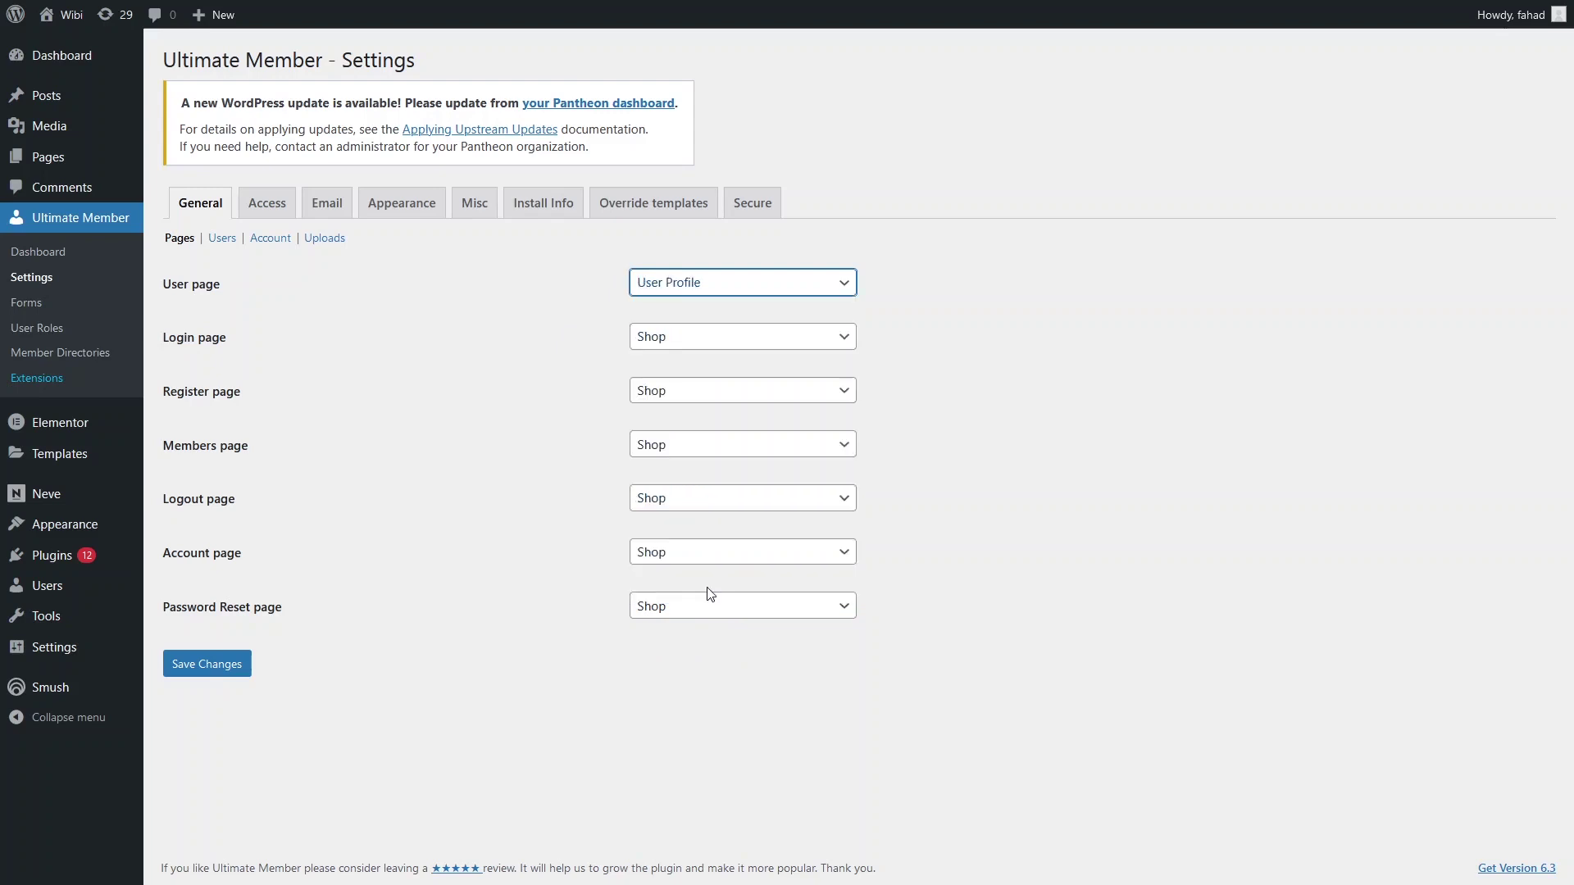
click(698, 343)
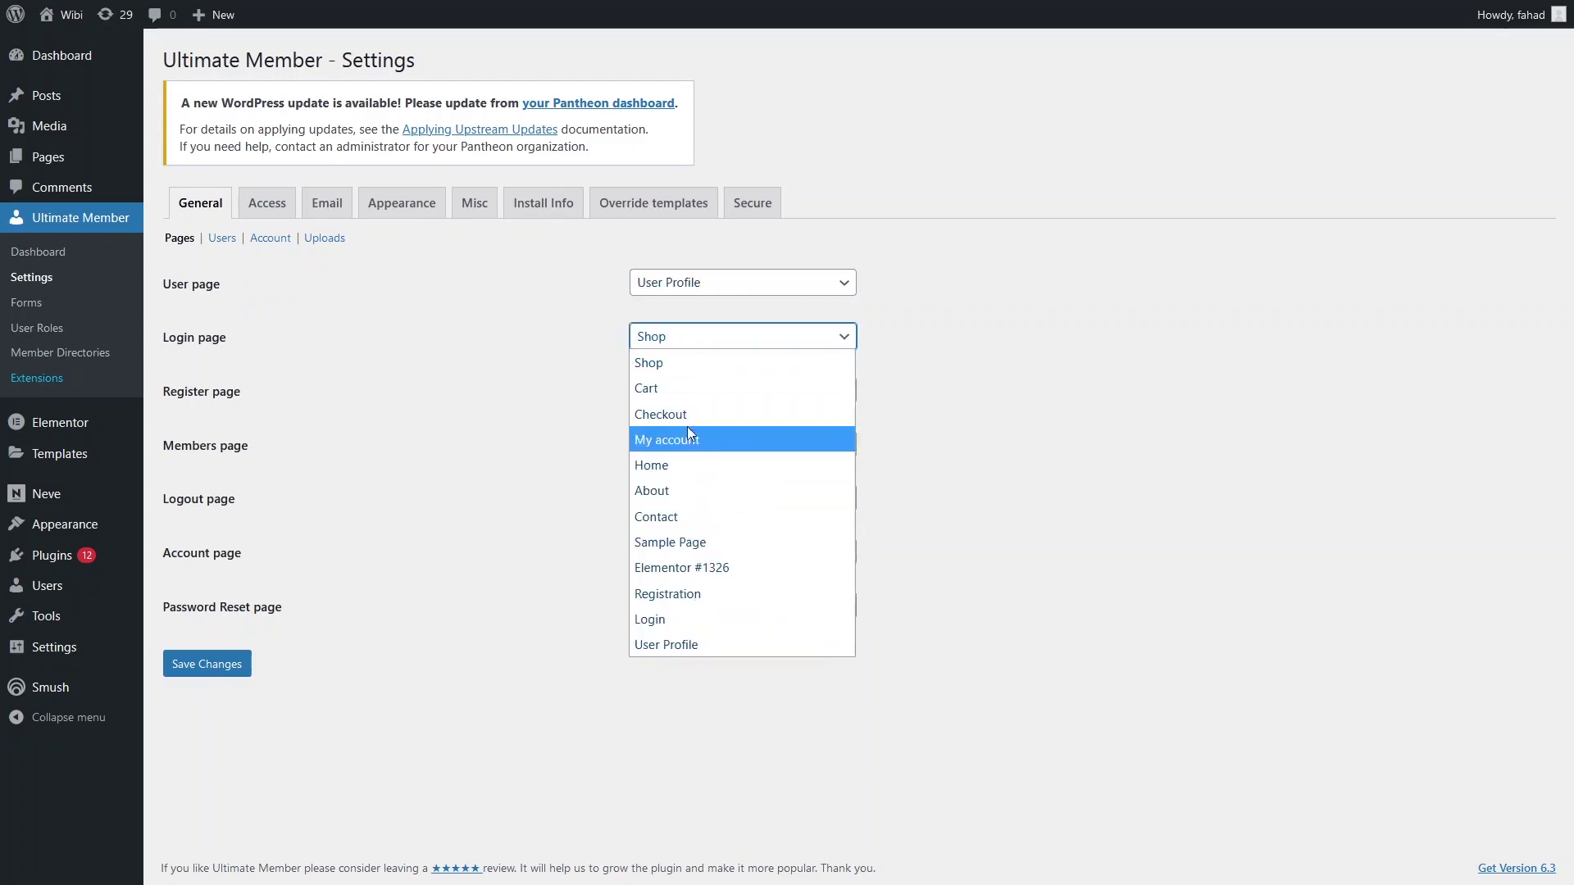
key(l)
key(Return)
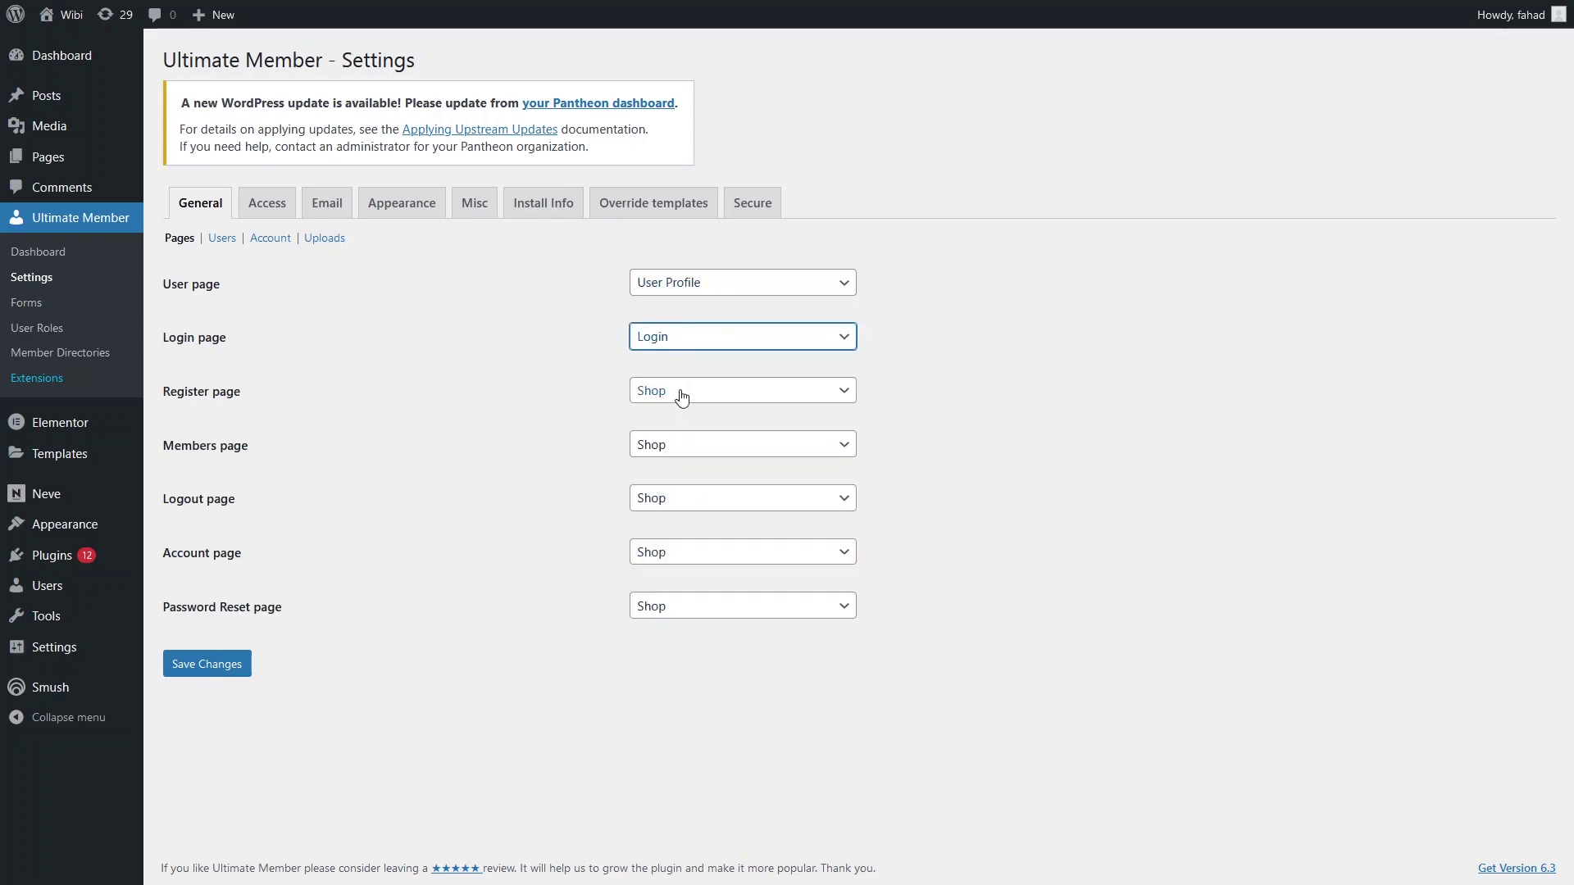
click(682, 398)
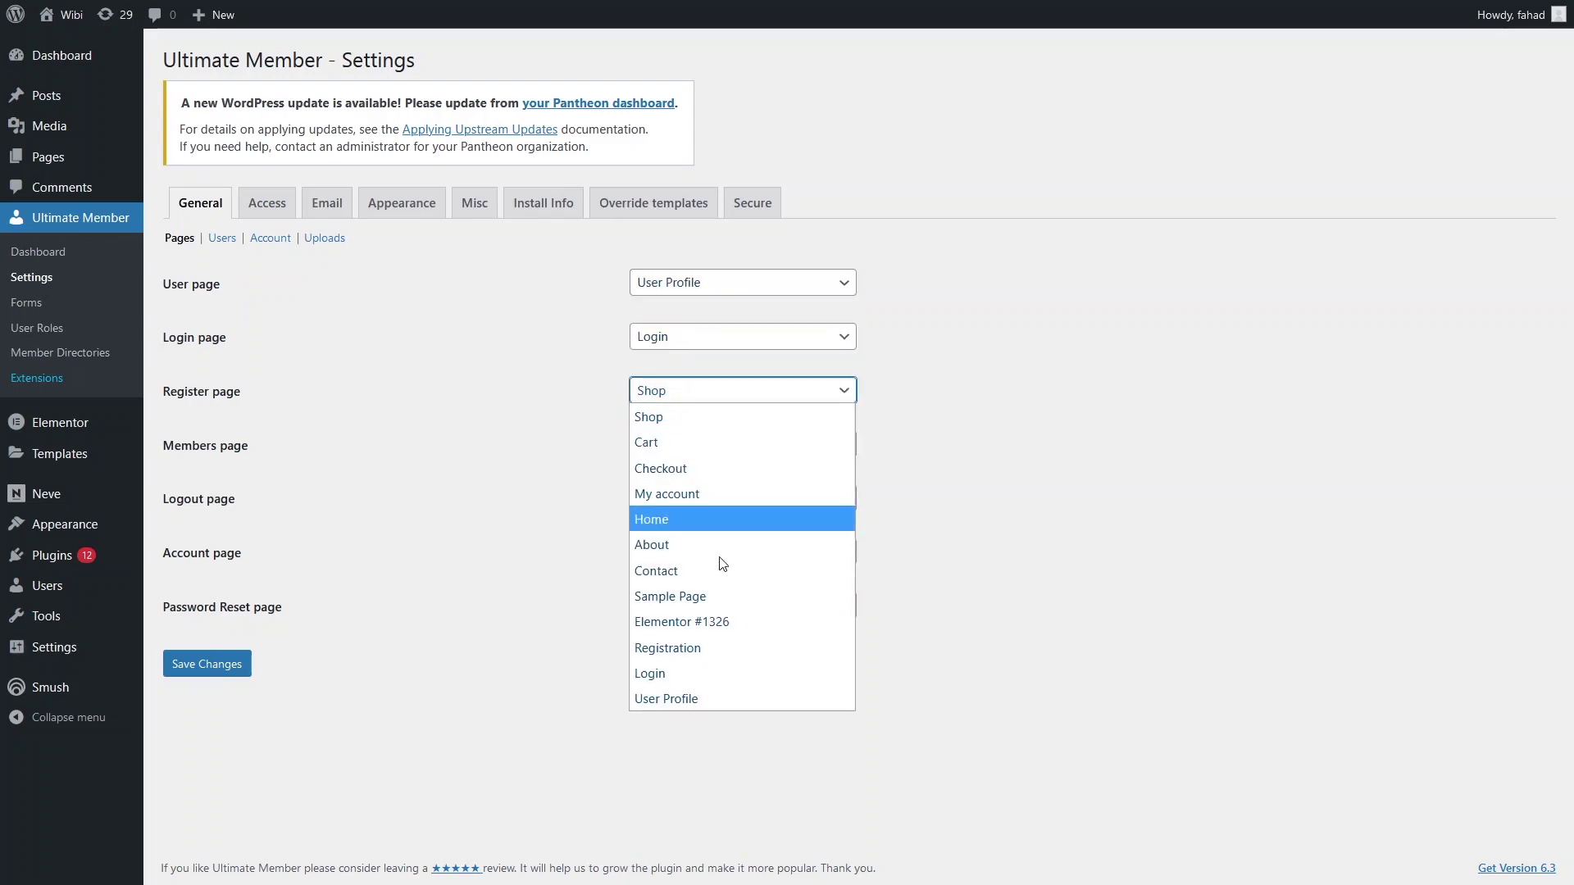
click(685, 648)
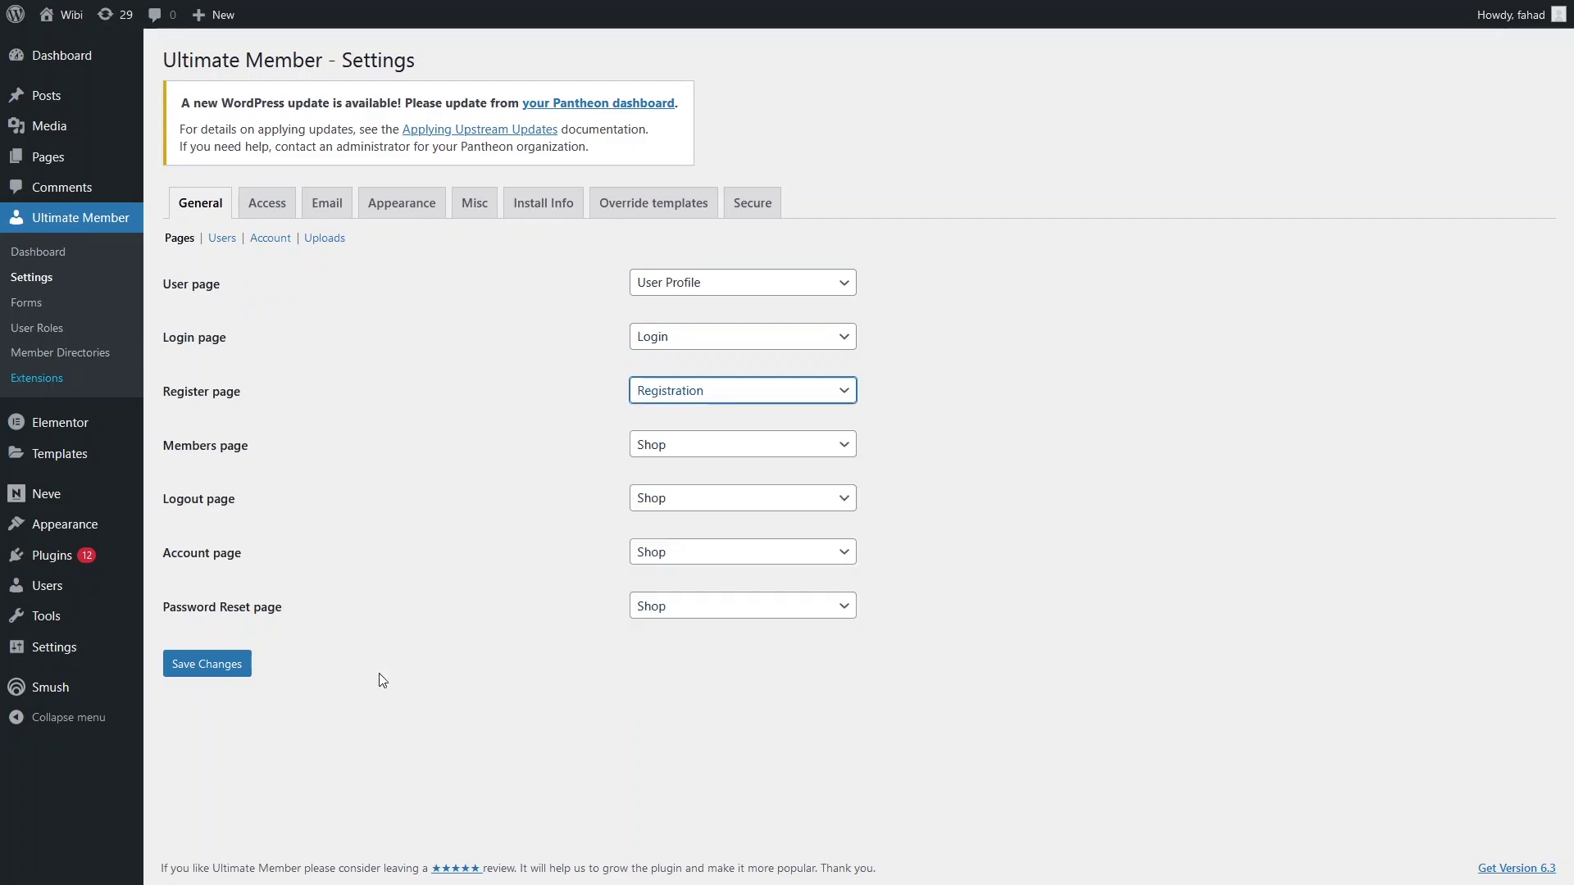
click(219, 672)
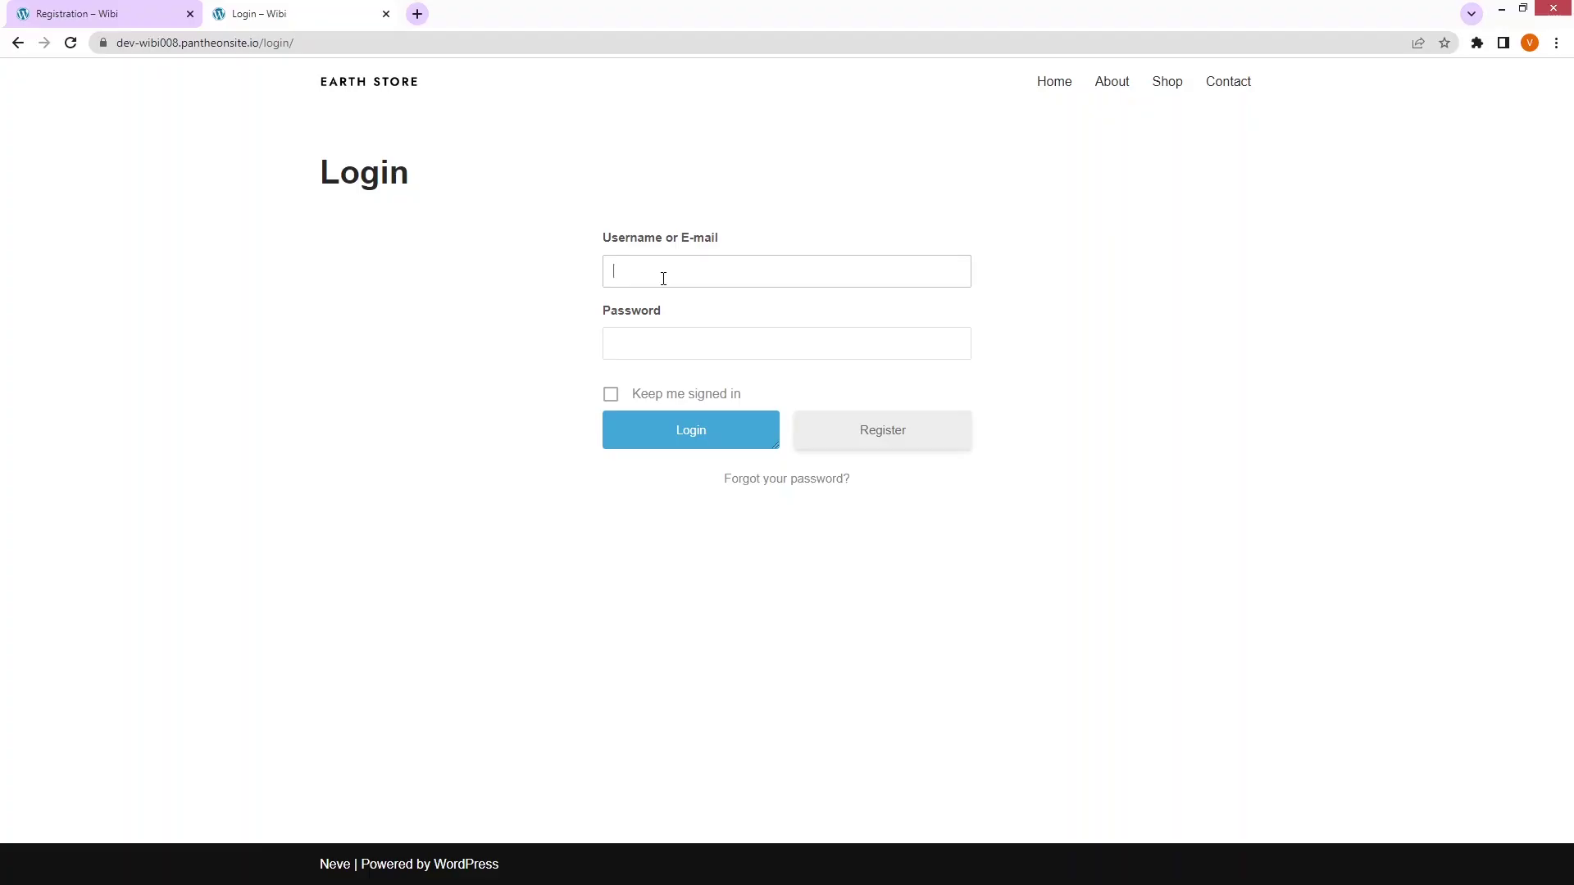
Retry the login on the live Login page in Google Chrome, entering the test account's e-mail and password
click(658, 271)
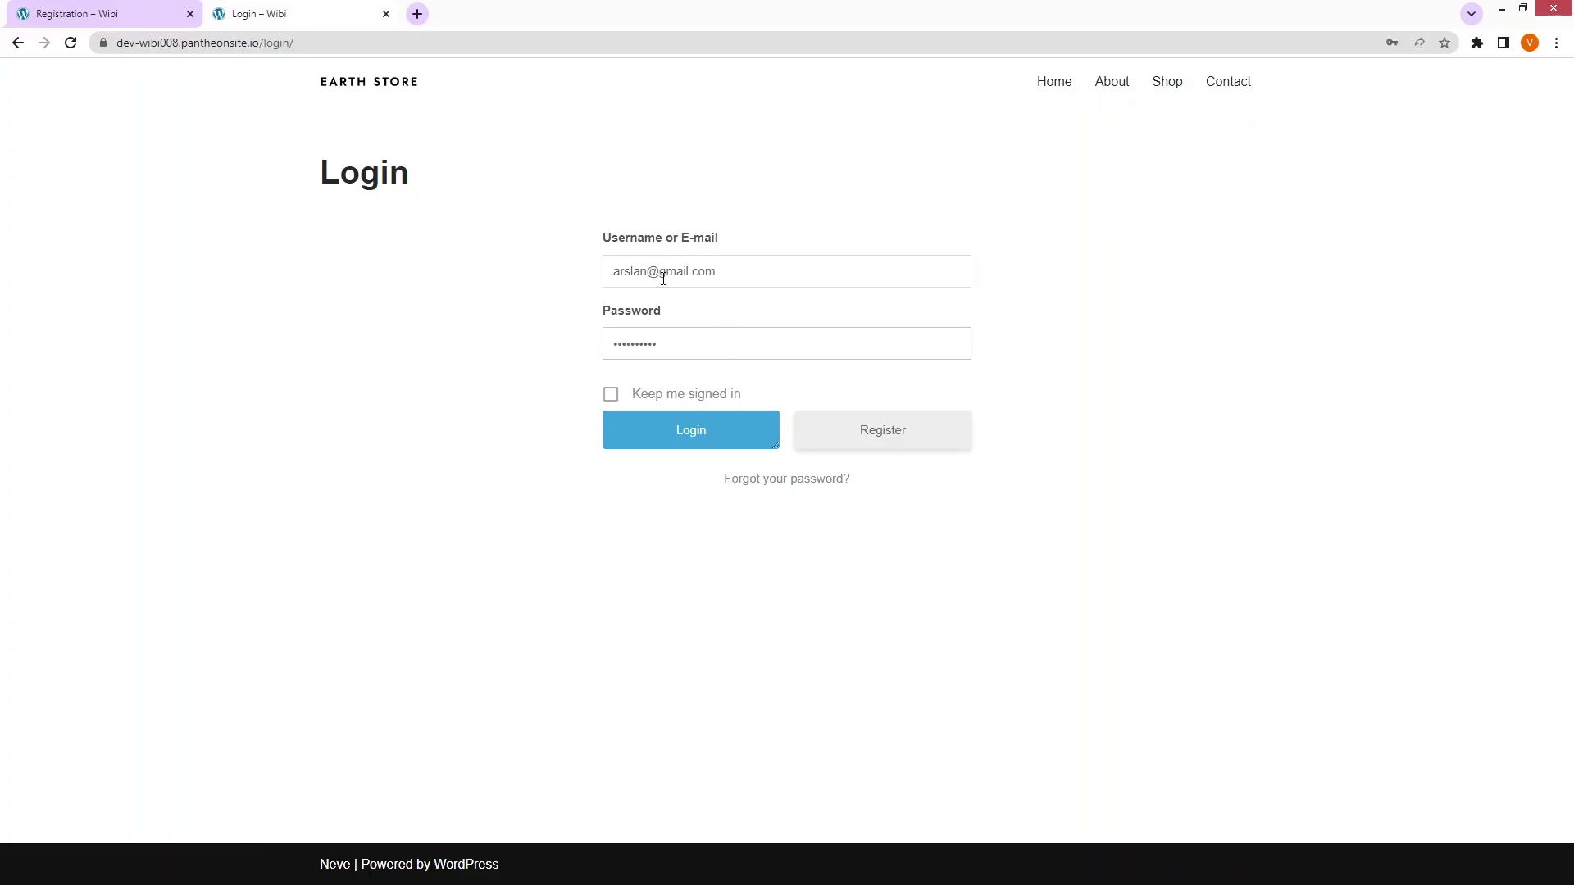
click(695, 429)
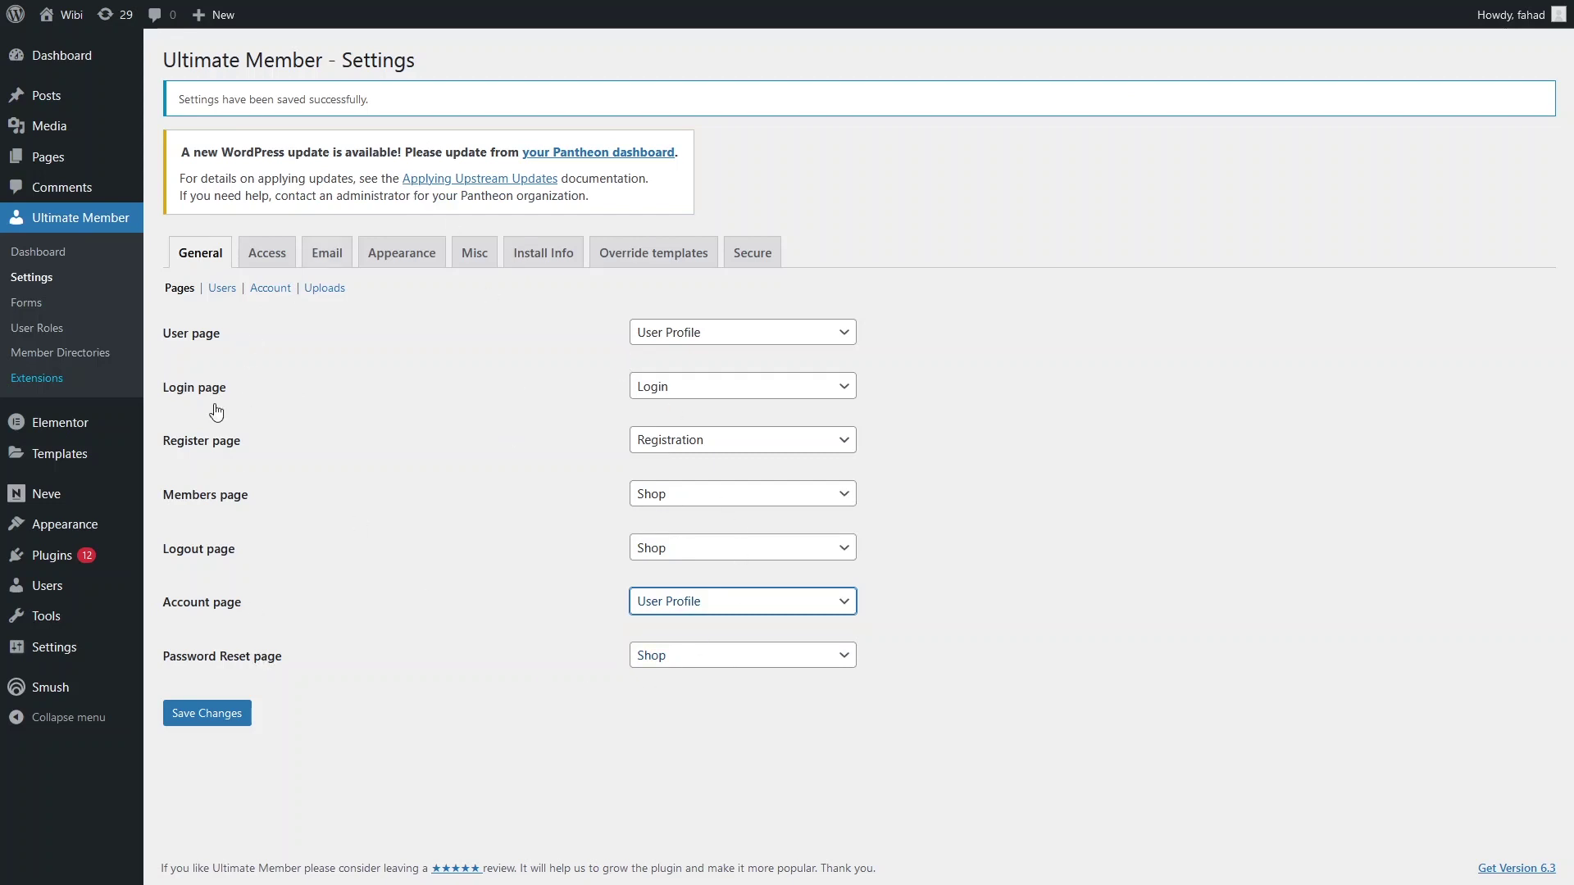
Open the list of all WordPress users in Firefox and look at the newly registered test account's entry
mouse_move(43, 603)
click(166, 592)
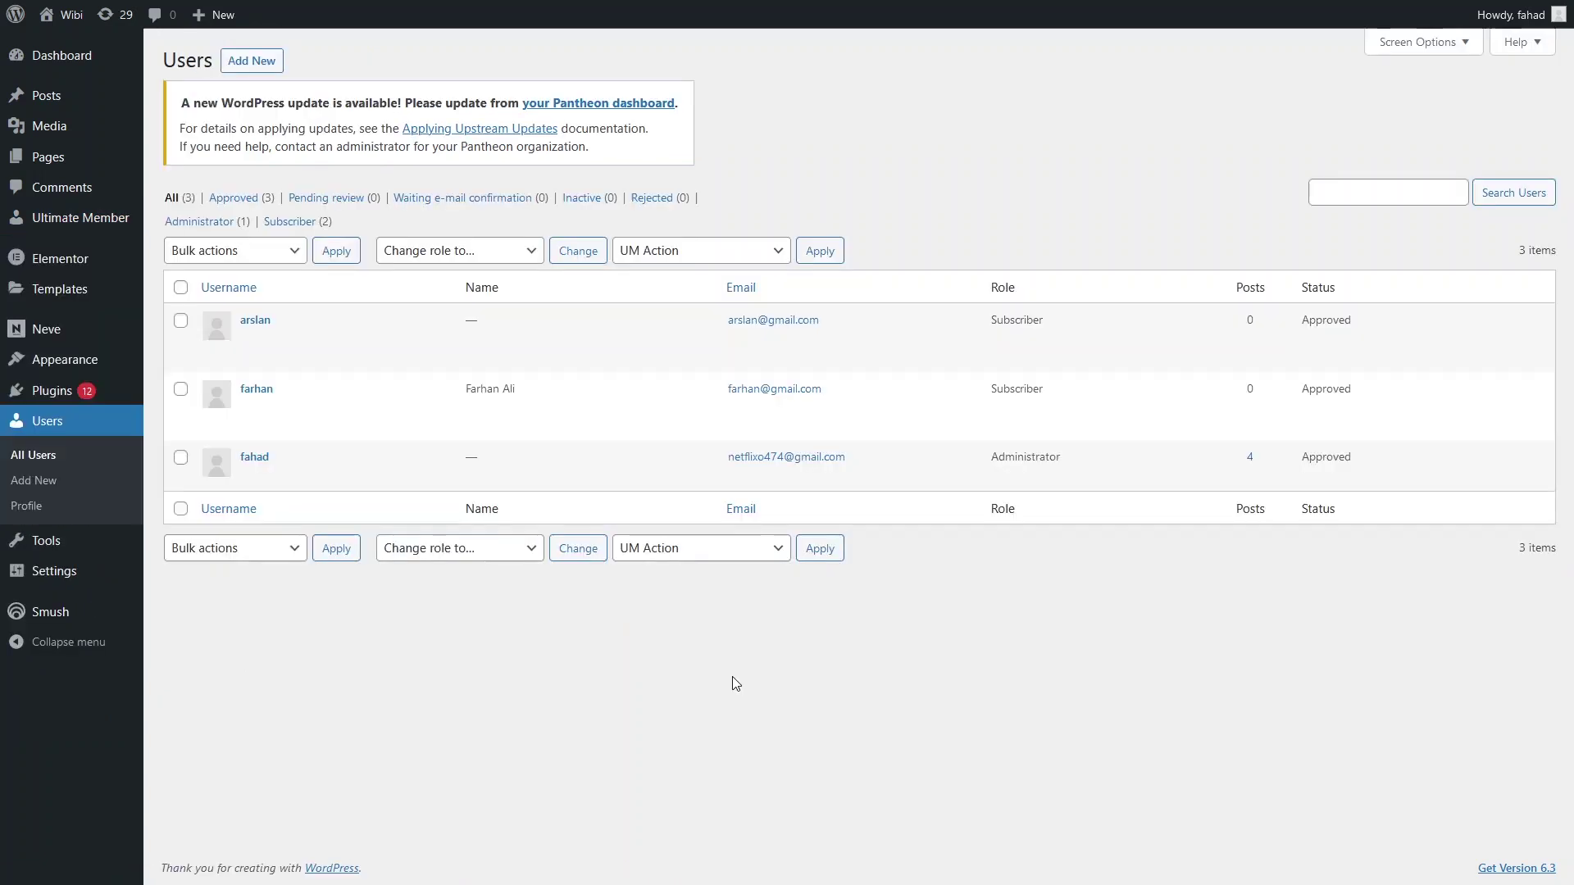
mouse_move(731, 350)
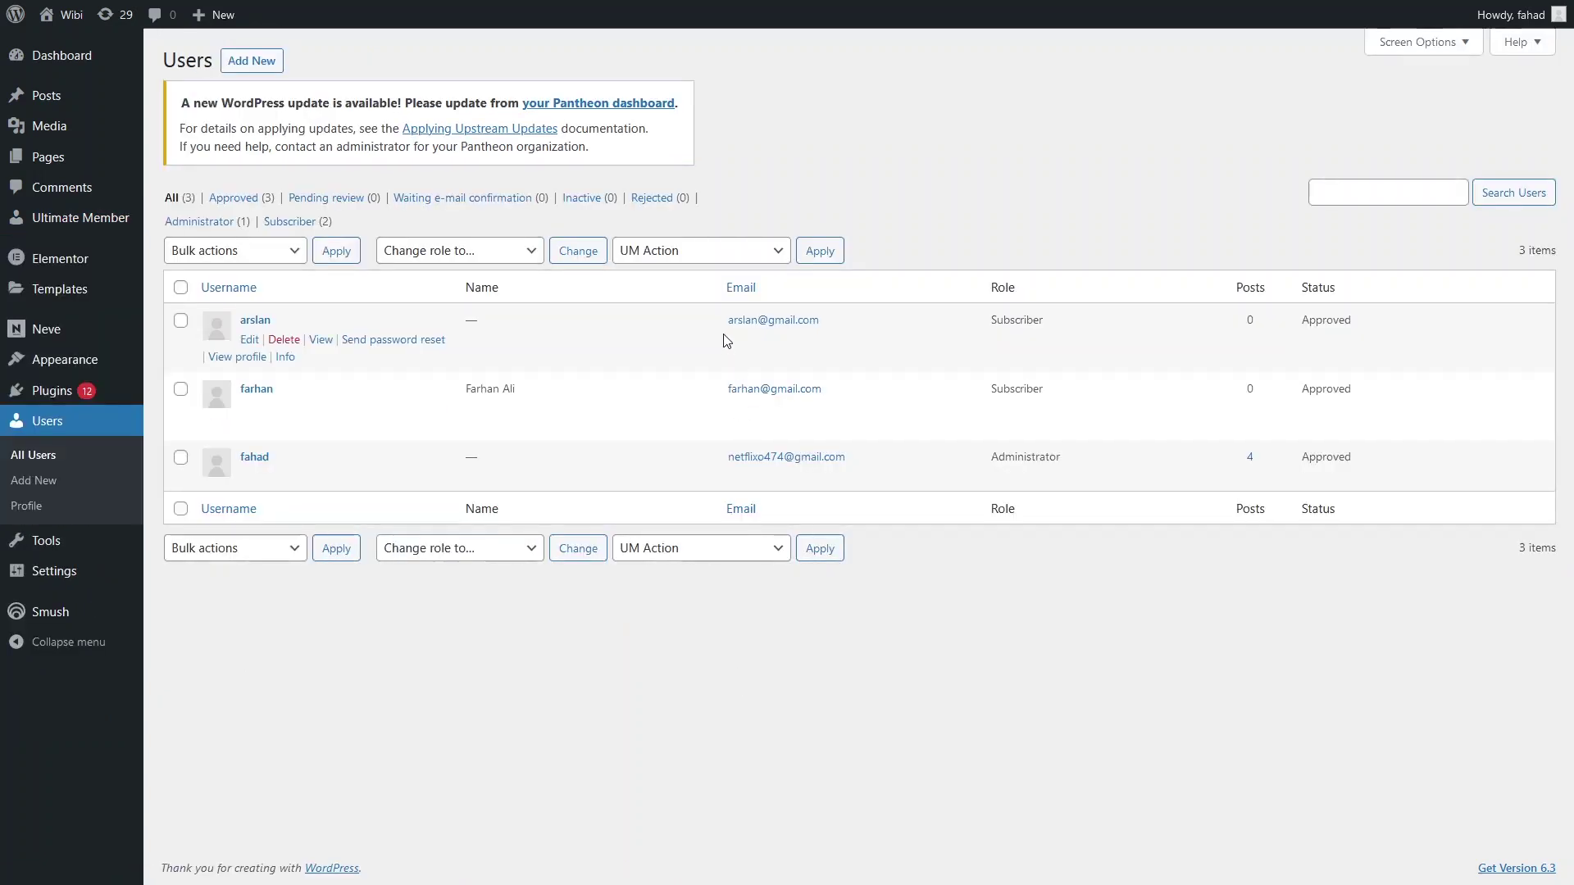